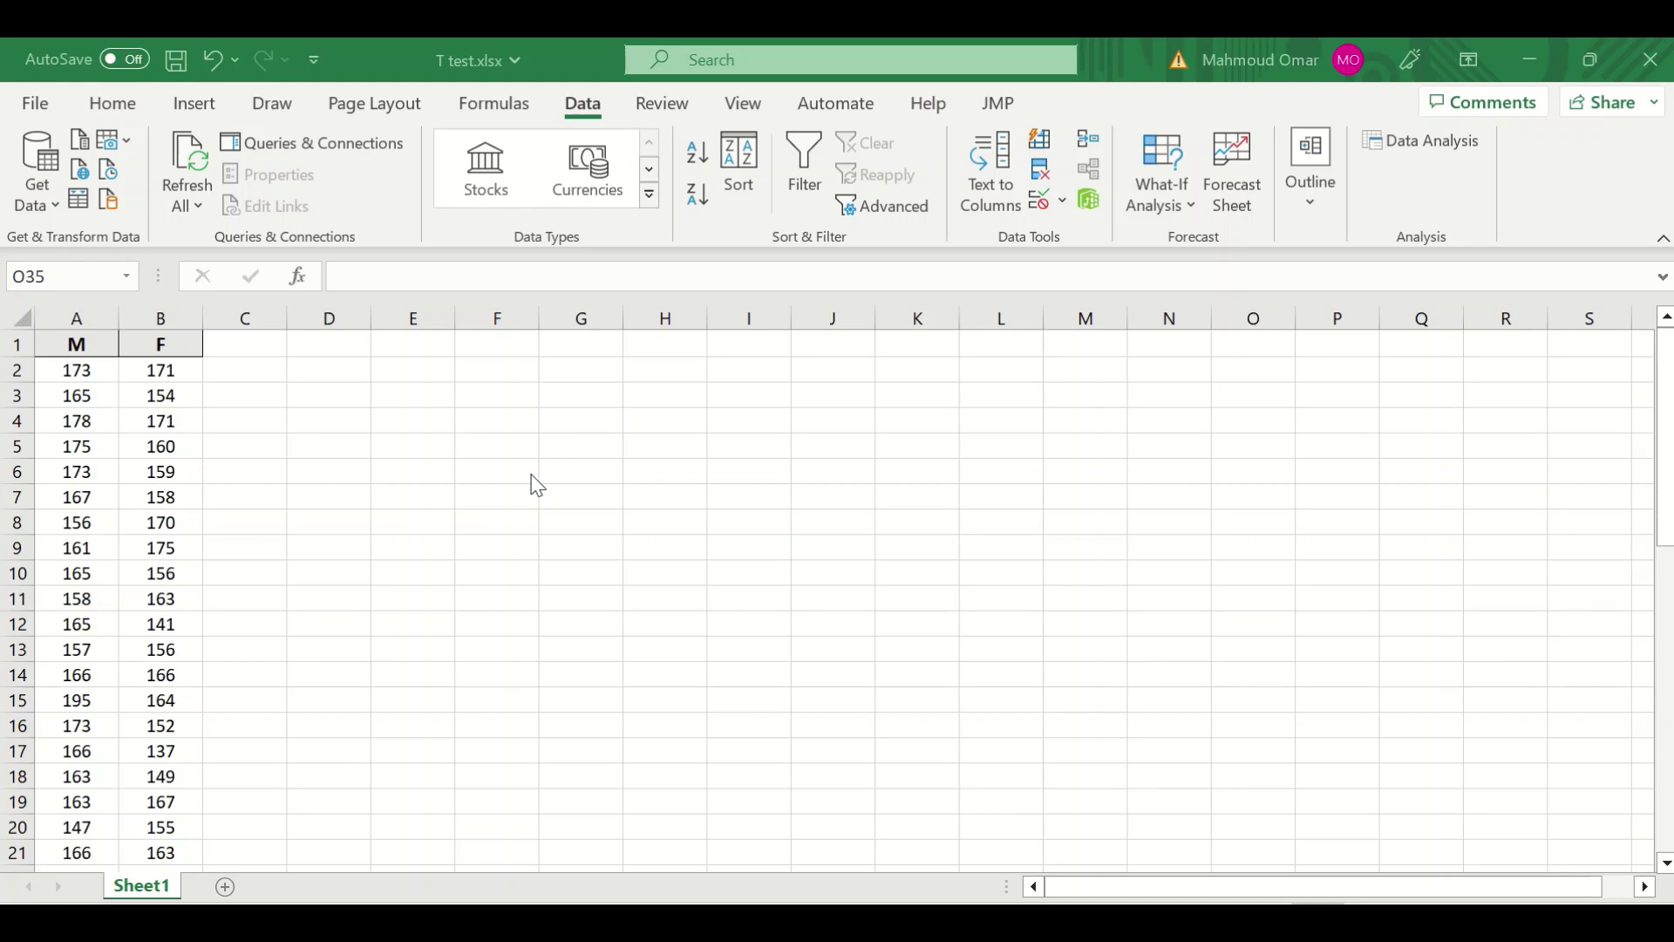
Review the installed Excel Add-ins in Excel Options, then return to the sheet
{"action": "scroll", "coordinate": [569, 540], "scroll_direction": "down", "scroll_amount": 13}
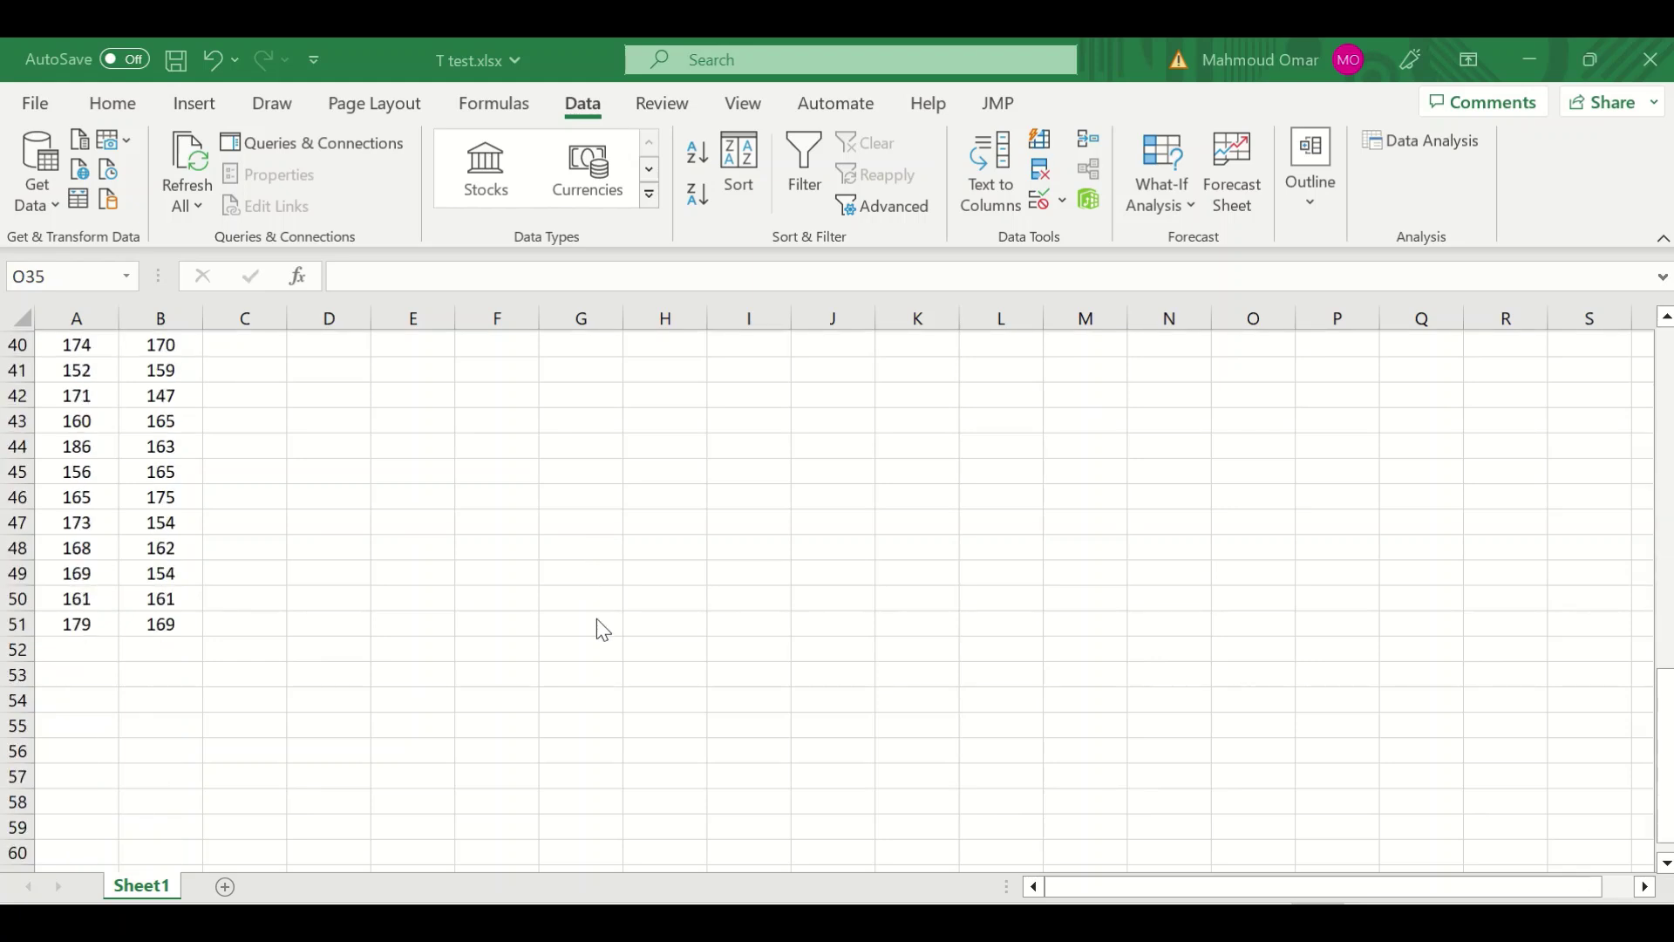
{"action": "scroll", "coordinate": [598, 619], "scroll_direction": "up", "scroll_amount": 13}
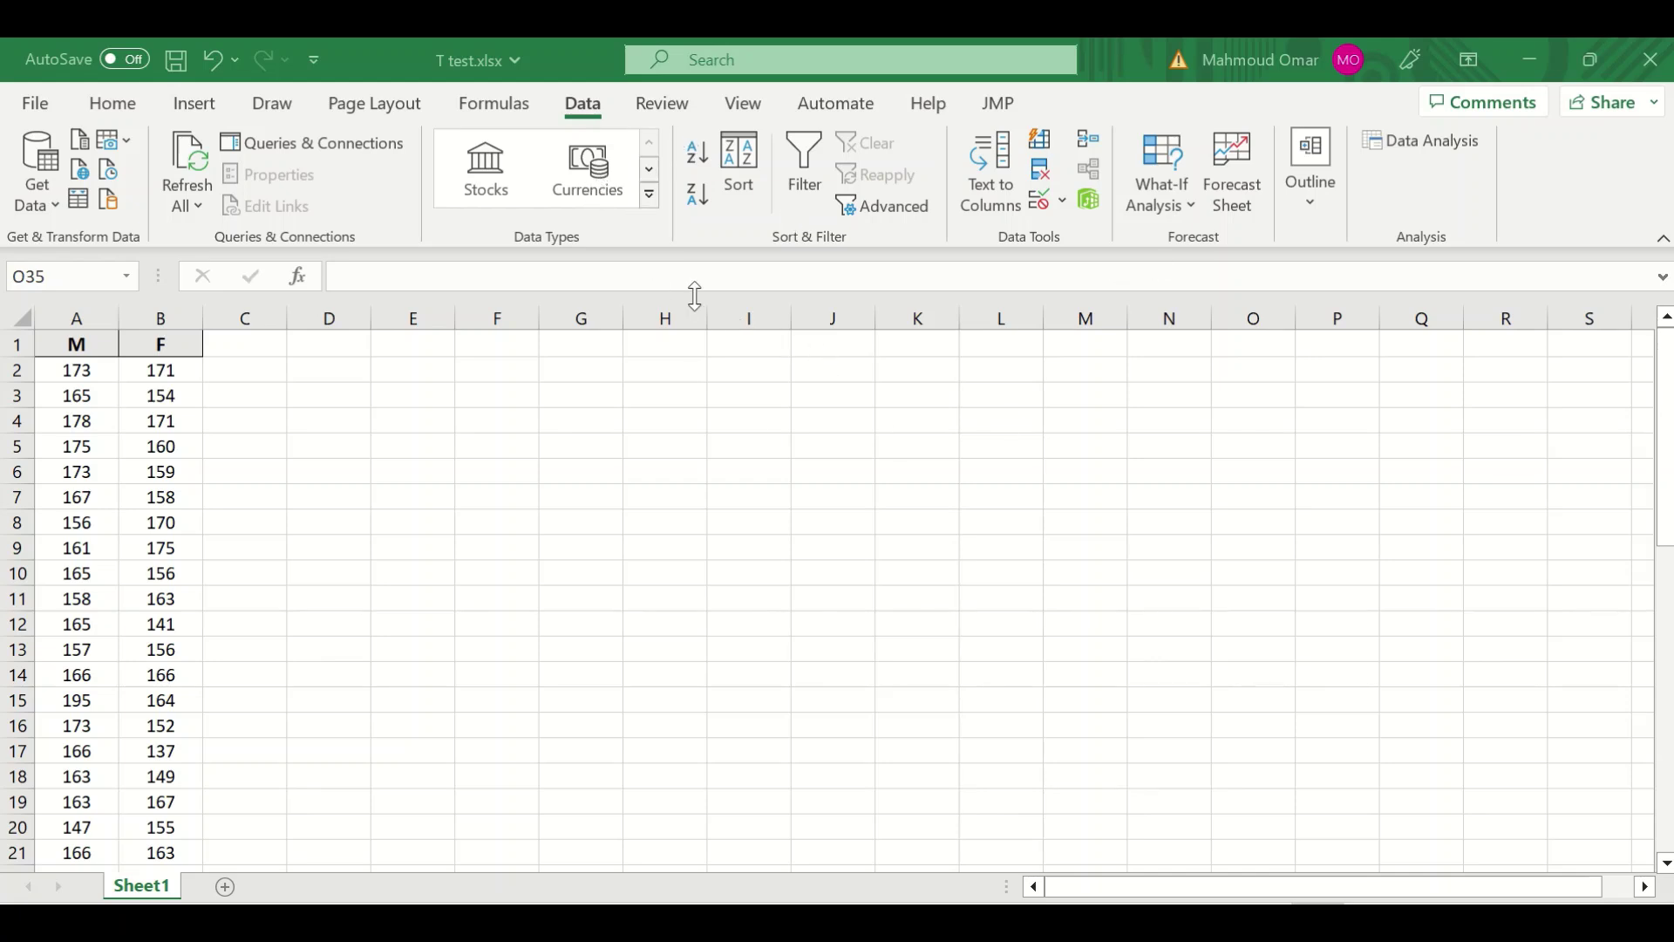
{"action": "left_click", "coordinate": [36, 104]}
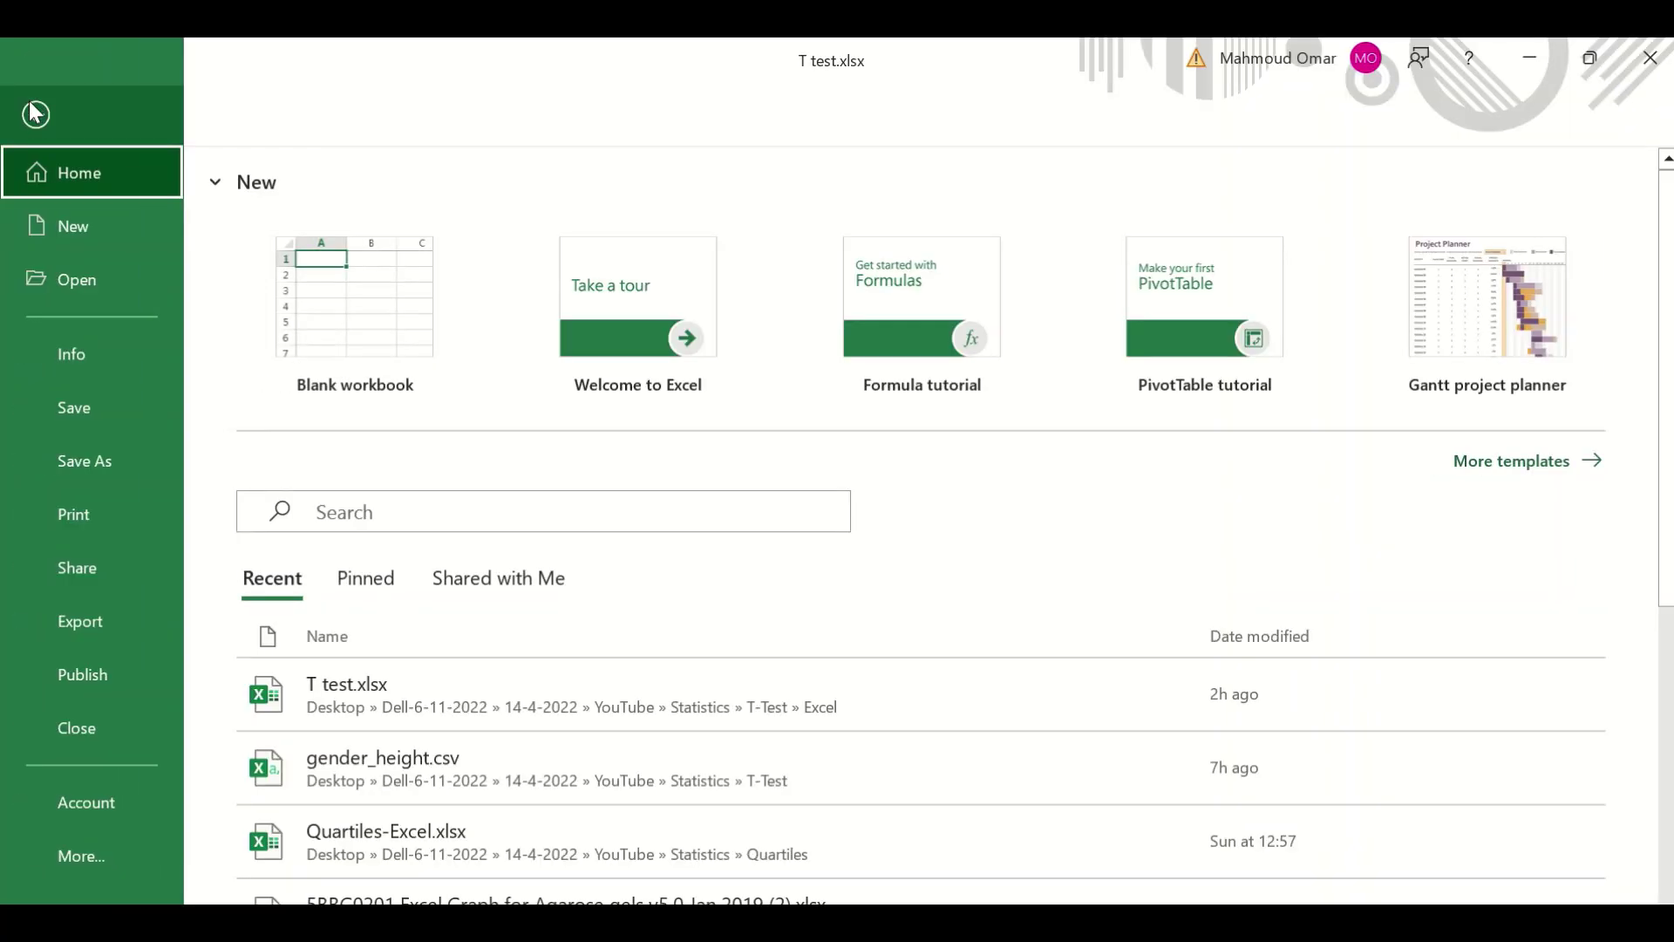
{"action": "left_click", "coordinate": [61, 858]}
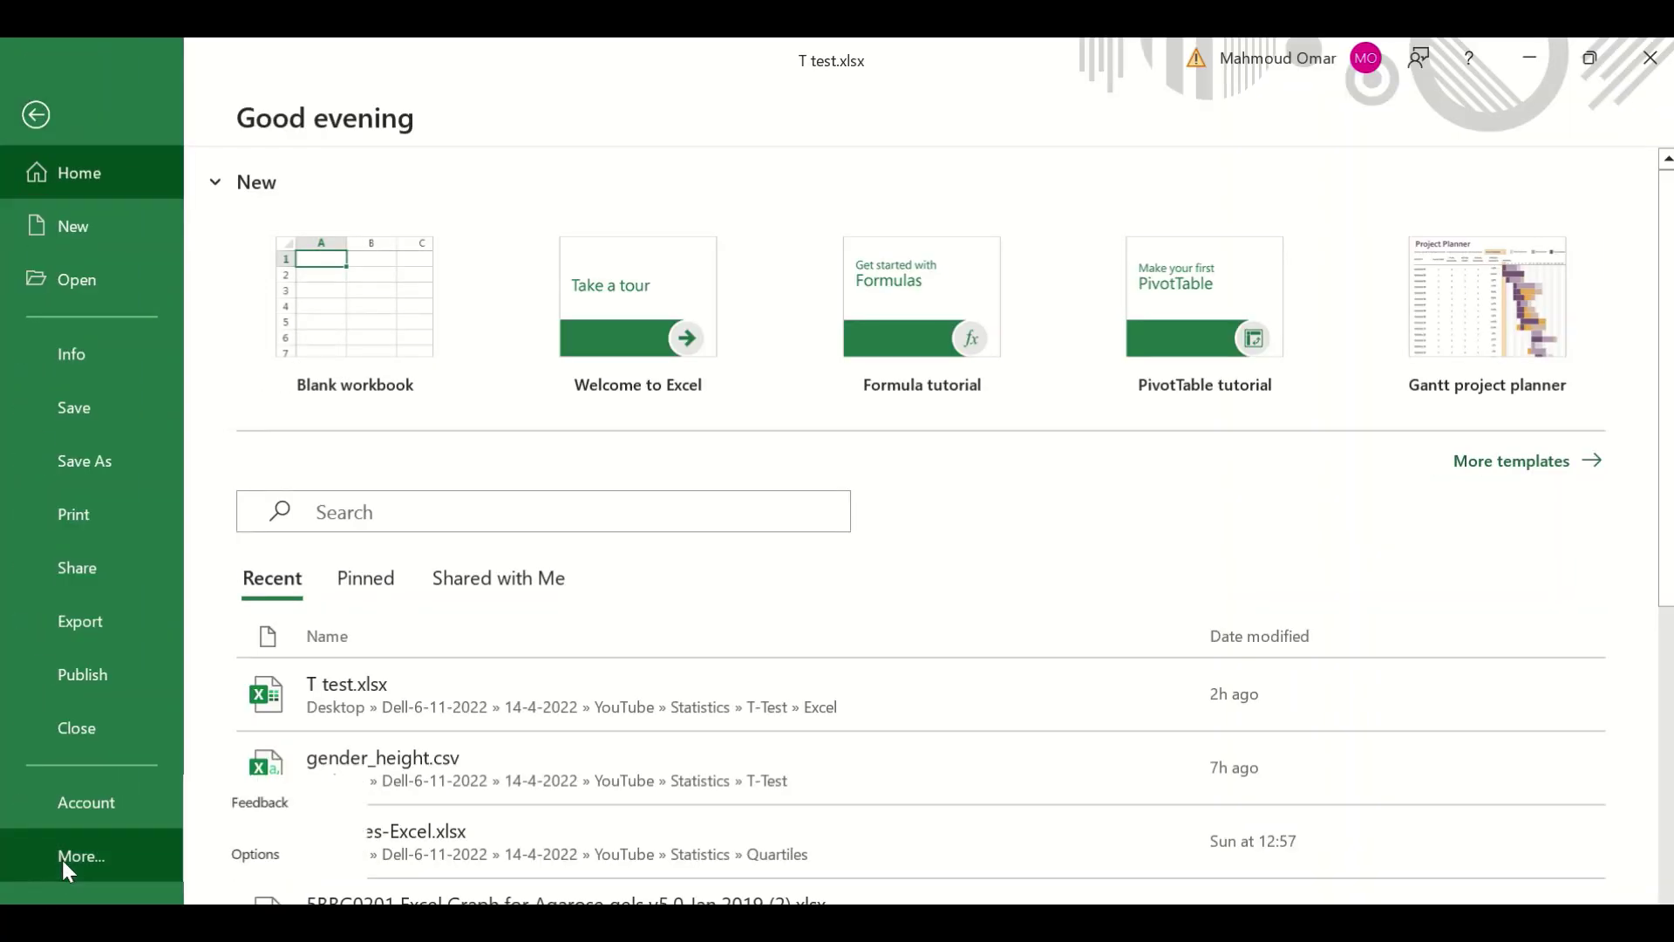
{"action": "left_click", "coordinate": [262, 858]}
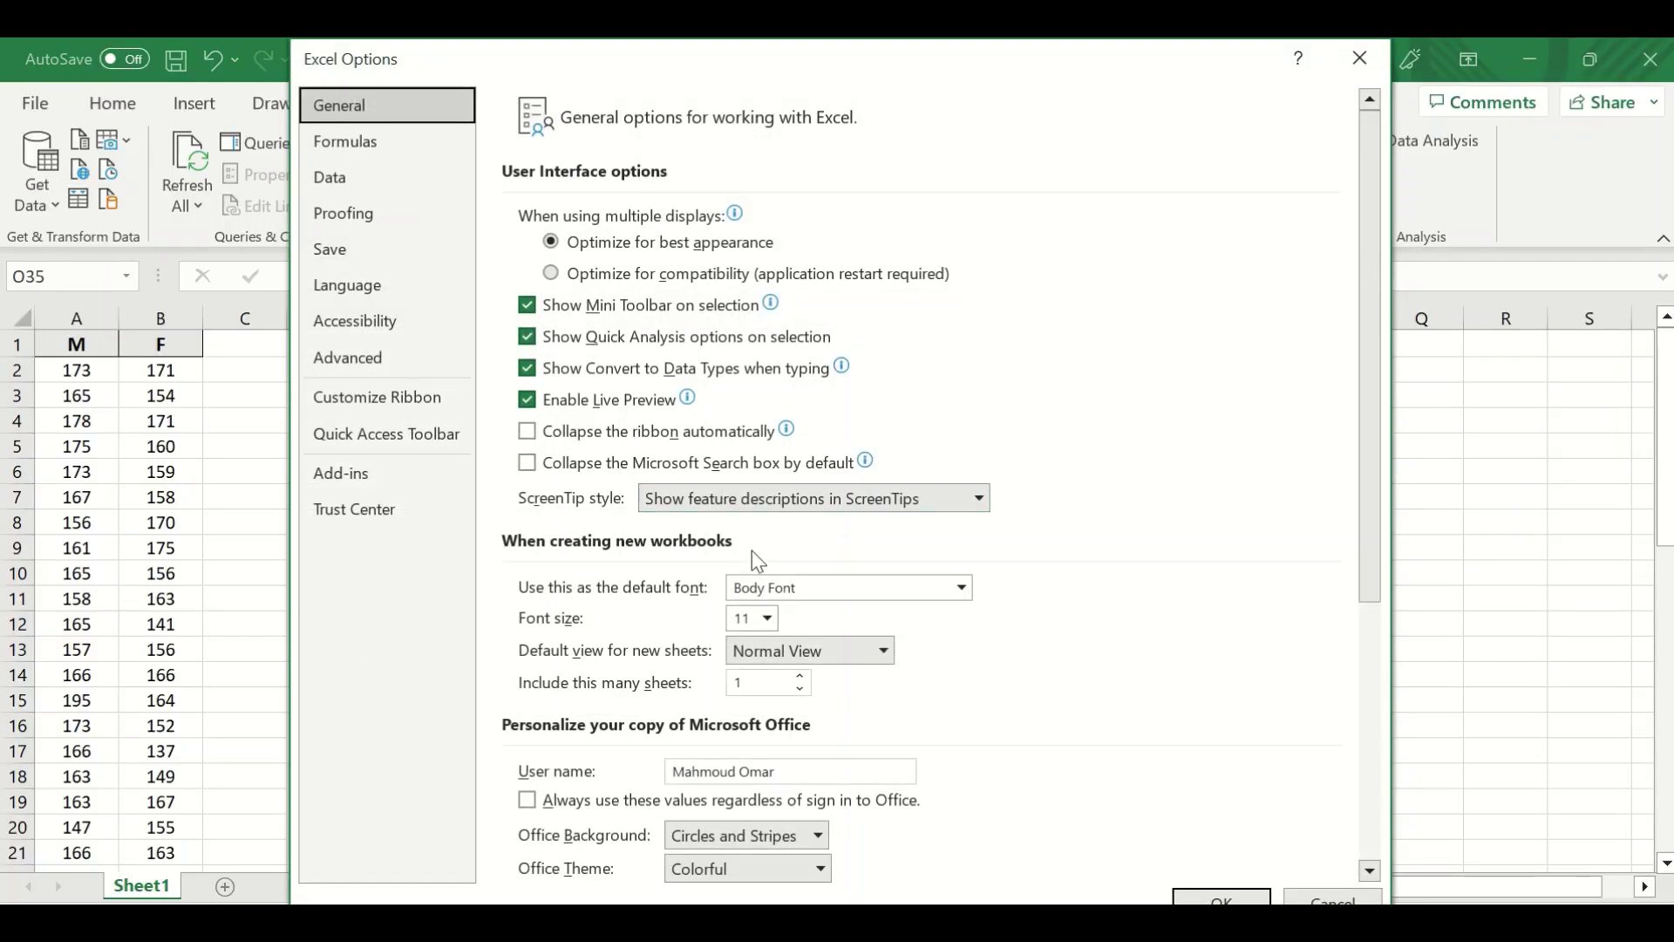
{"action": "left_click", "coordinate": [348, 476]}
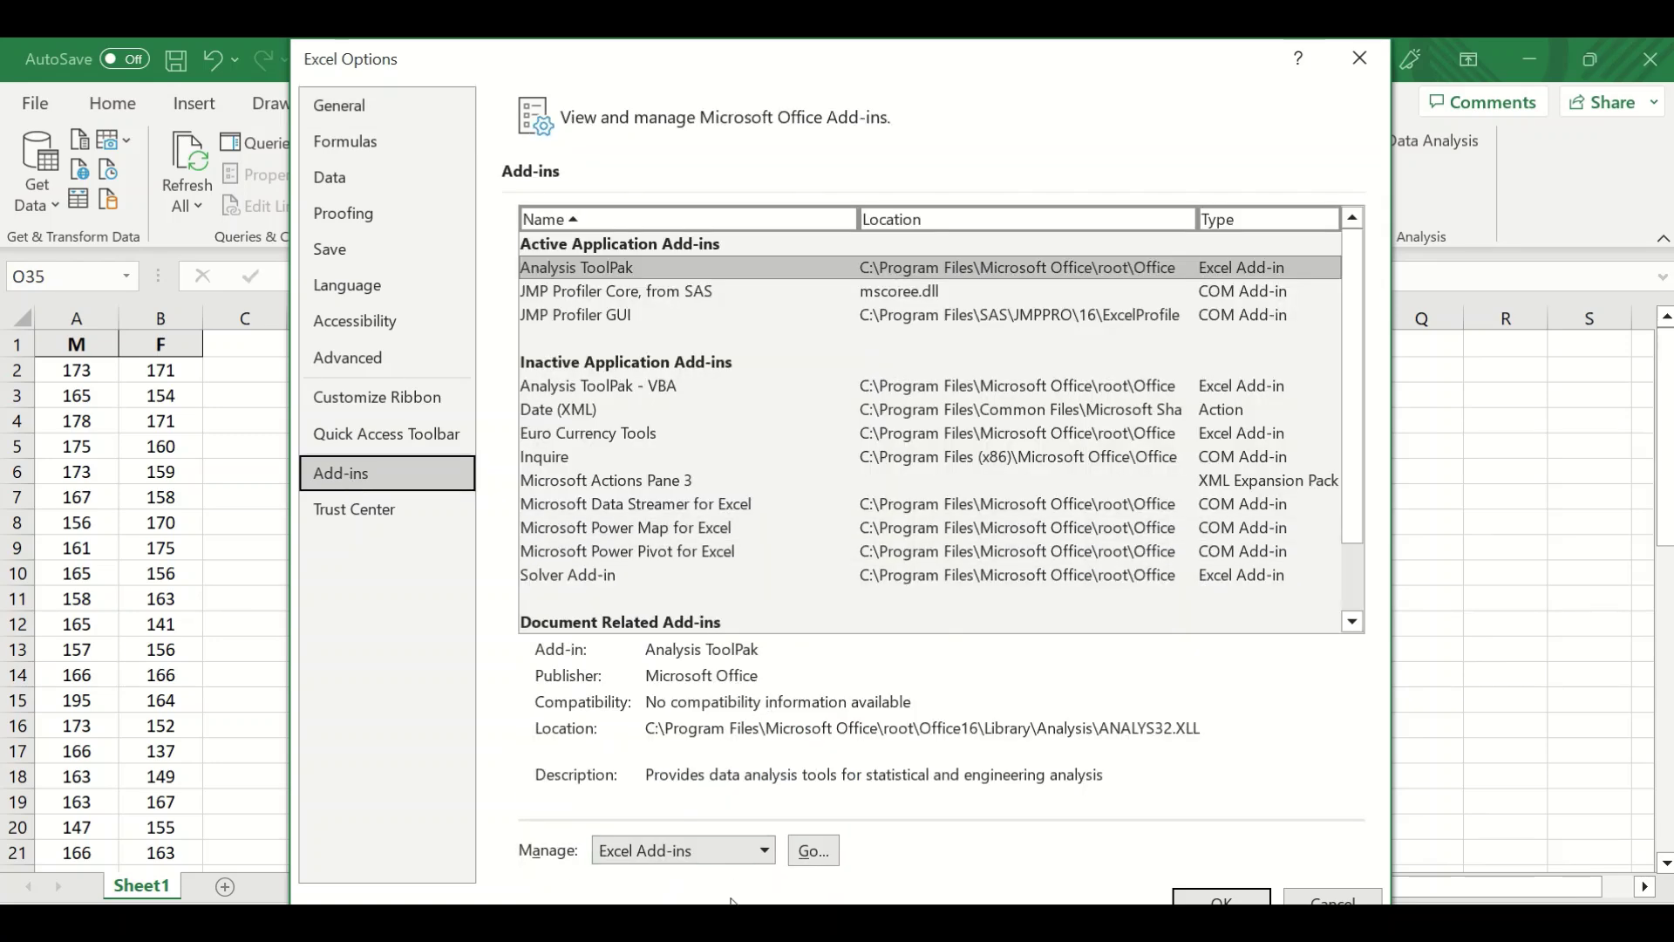
{"action": "left_click", "coordinate": [758, 855]}
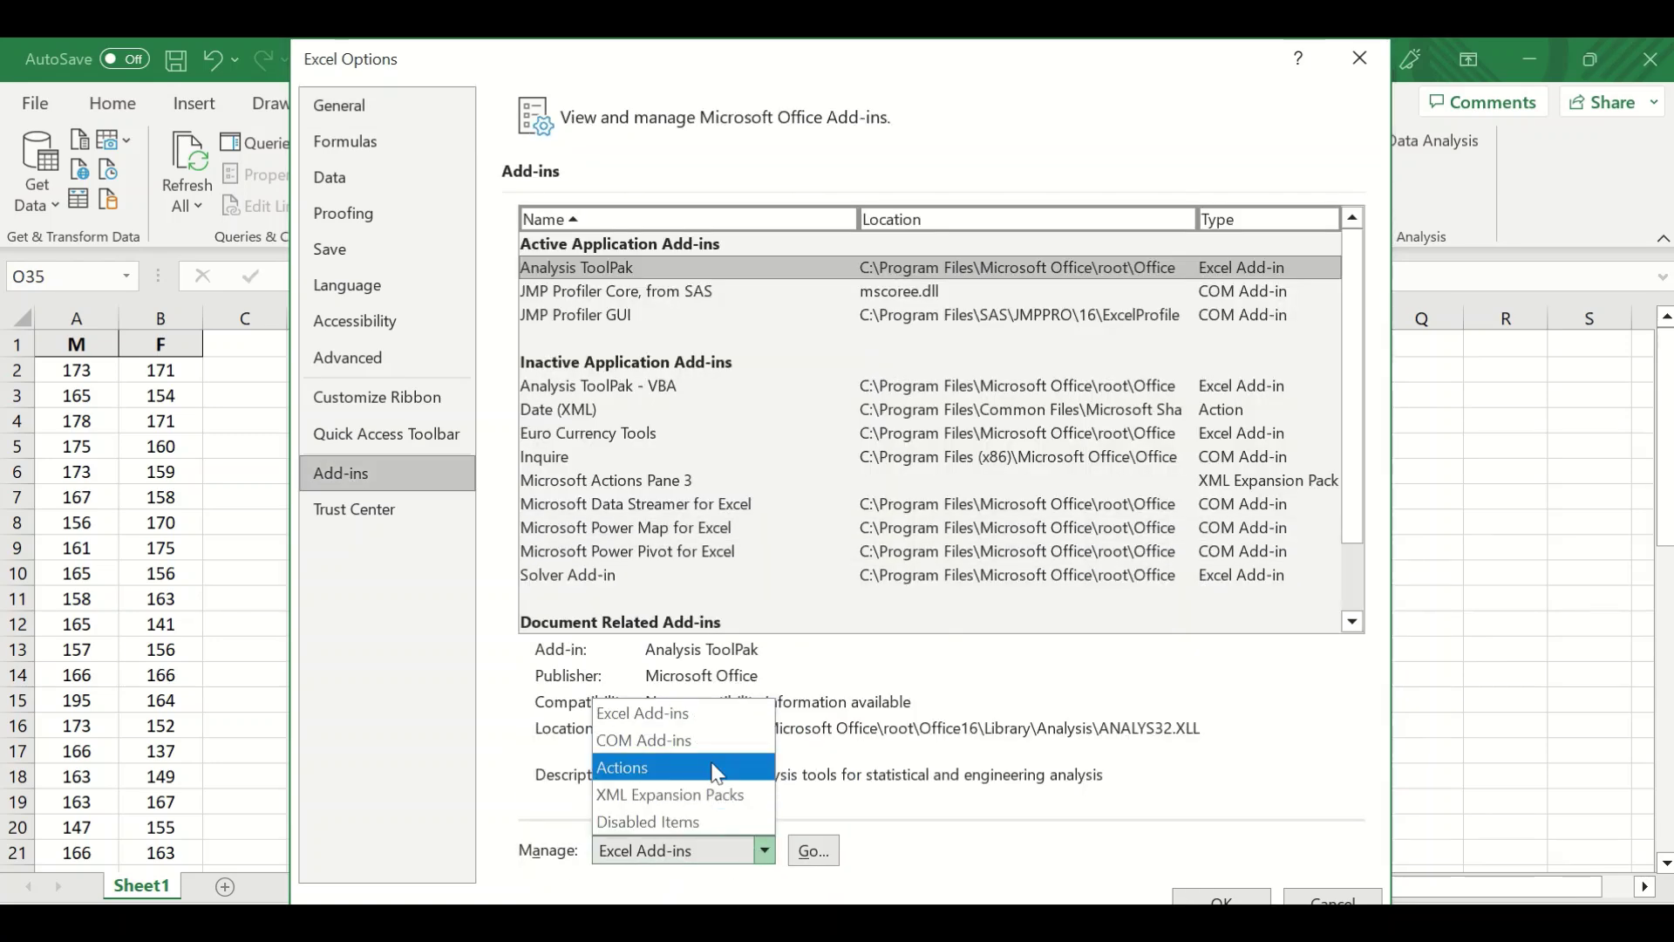
{"action": "left_click", "coordinate": [689, 715]}
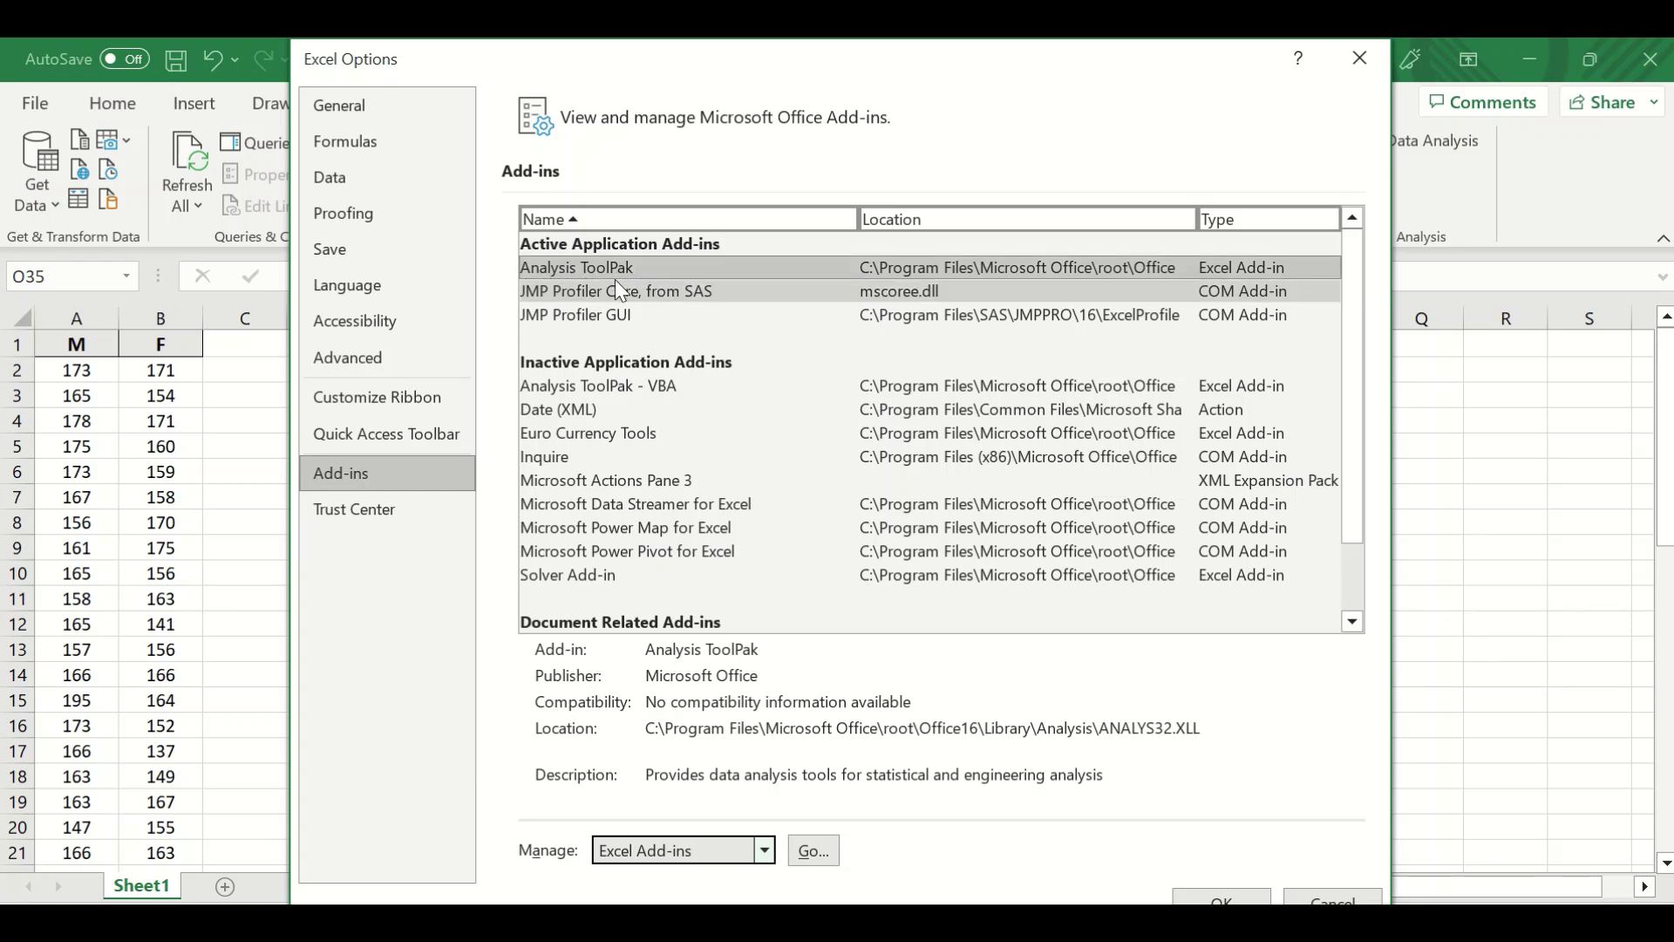
{"action": "left_click", "coordinate": [1218, 896]}
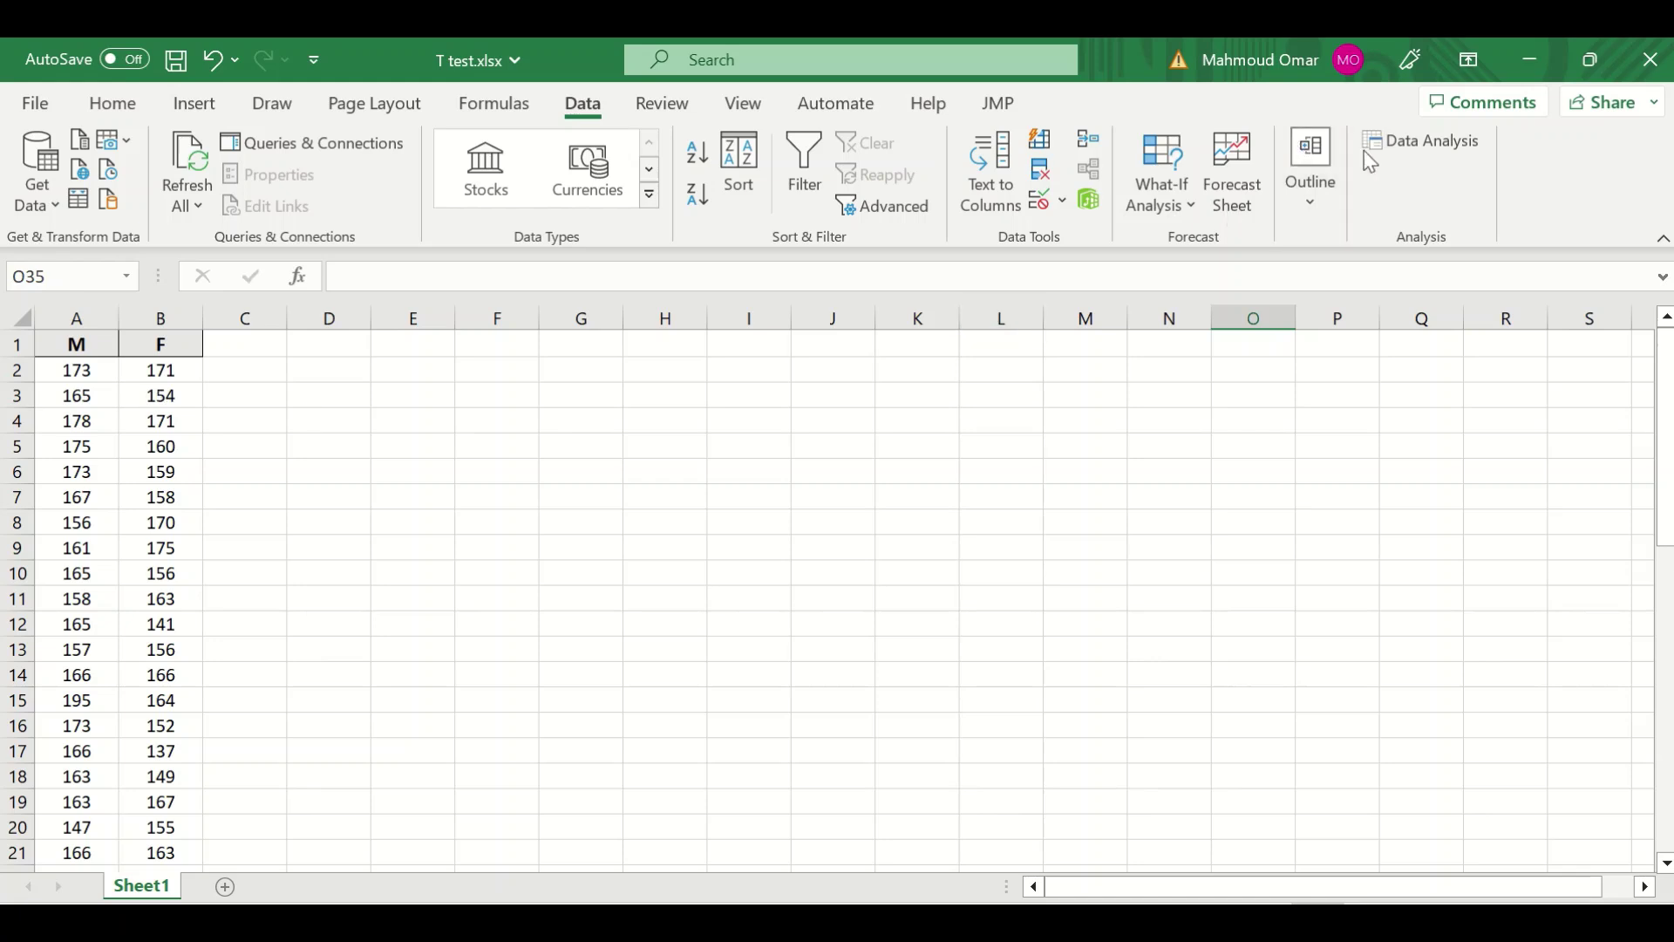
Choose Descriptive Statistics and set its input range to the M heights A2:A51
{"action": "left_click", "coordinate": [1407, 143]}
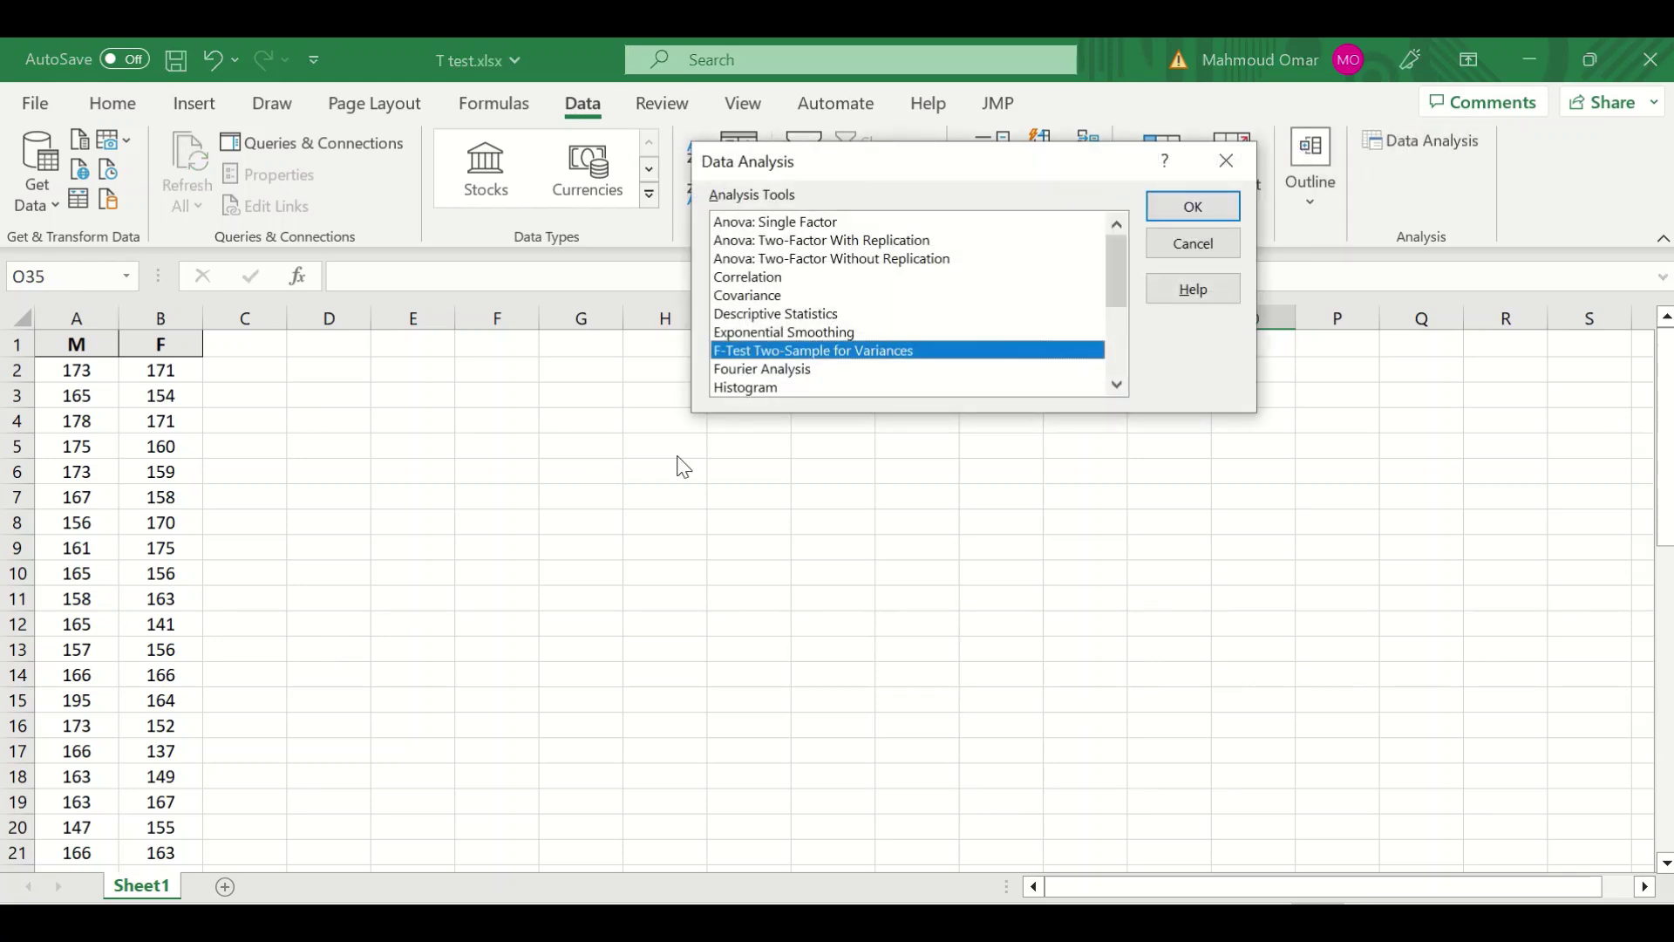
{"action": "left_click_drag", "start_coordinate": [962, 162], "coordinate": [645, 193]}
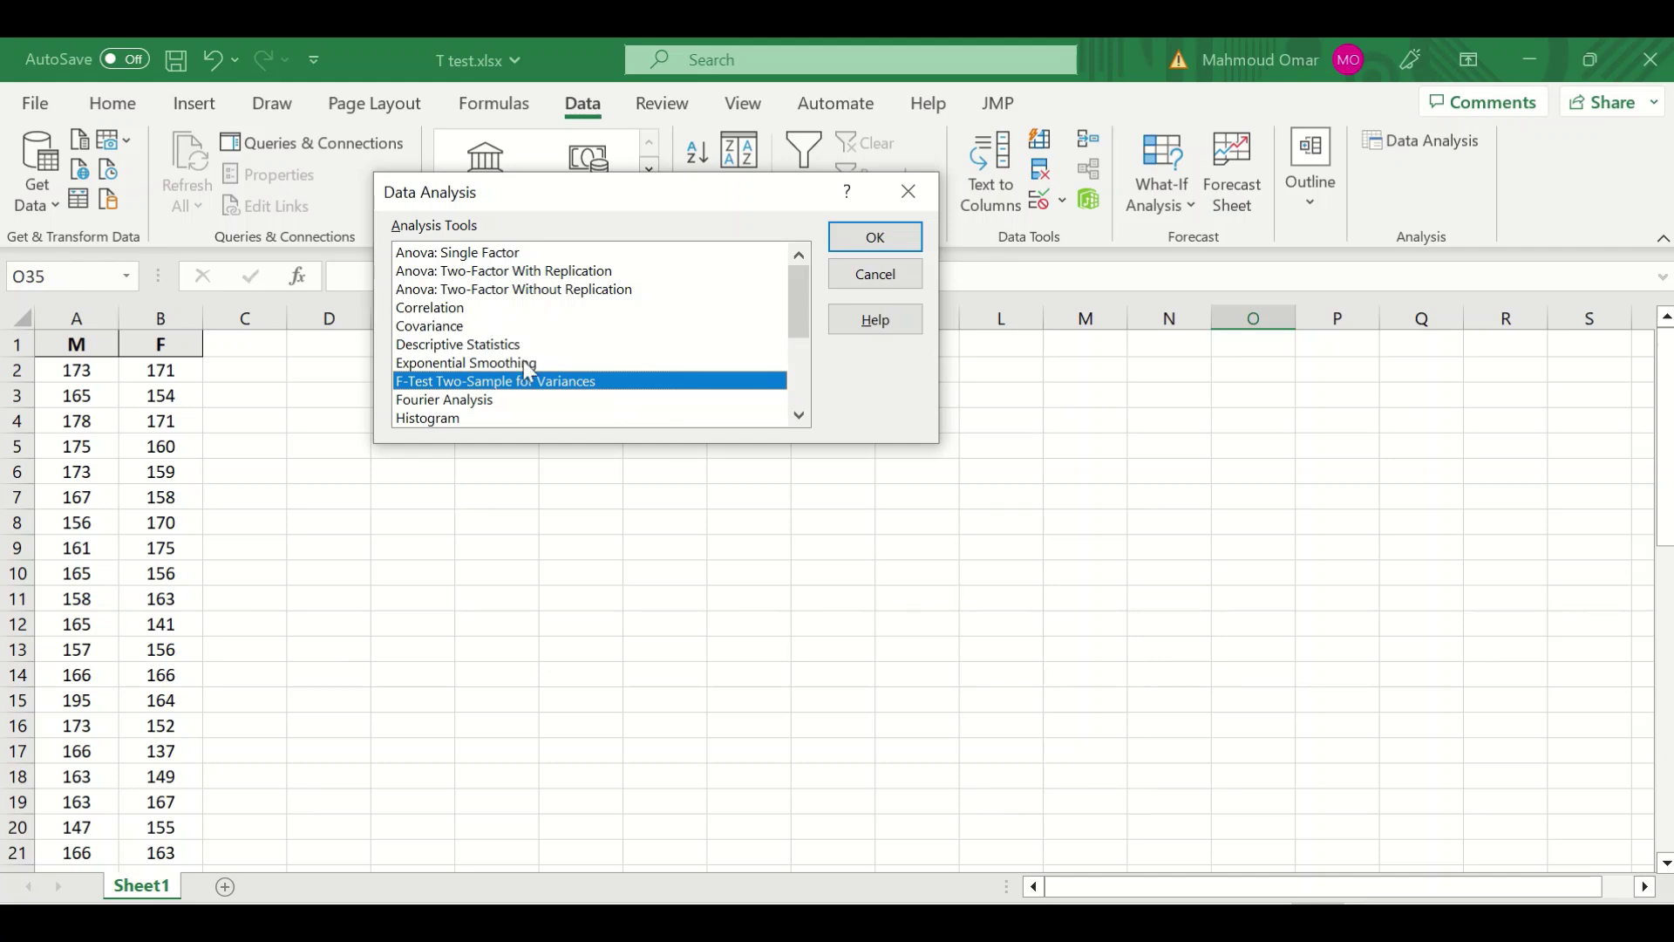
{"action": "left_click", "coordinate": [451, 345]}
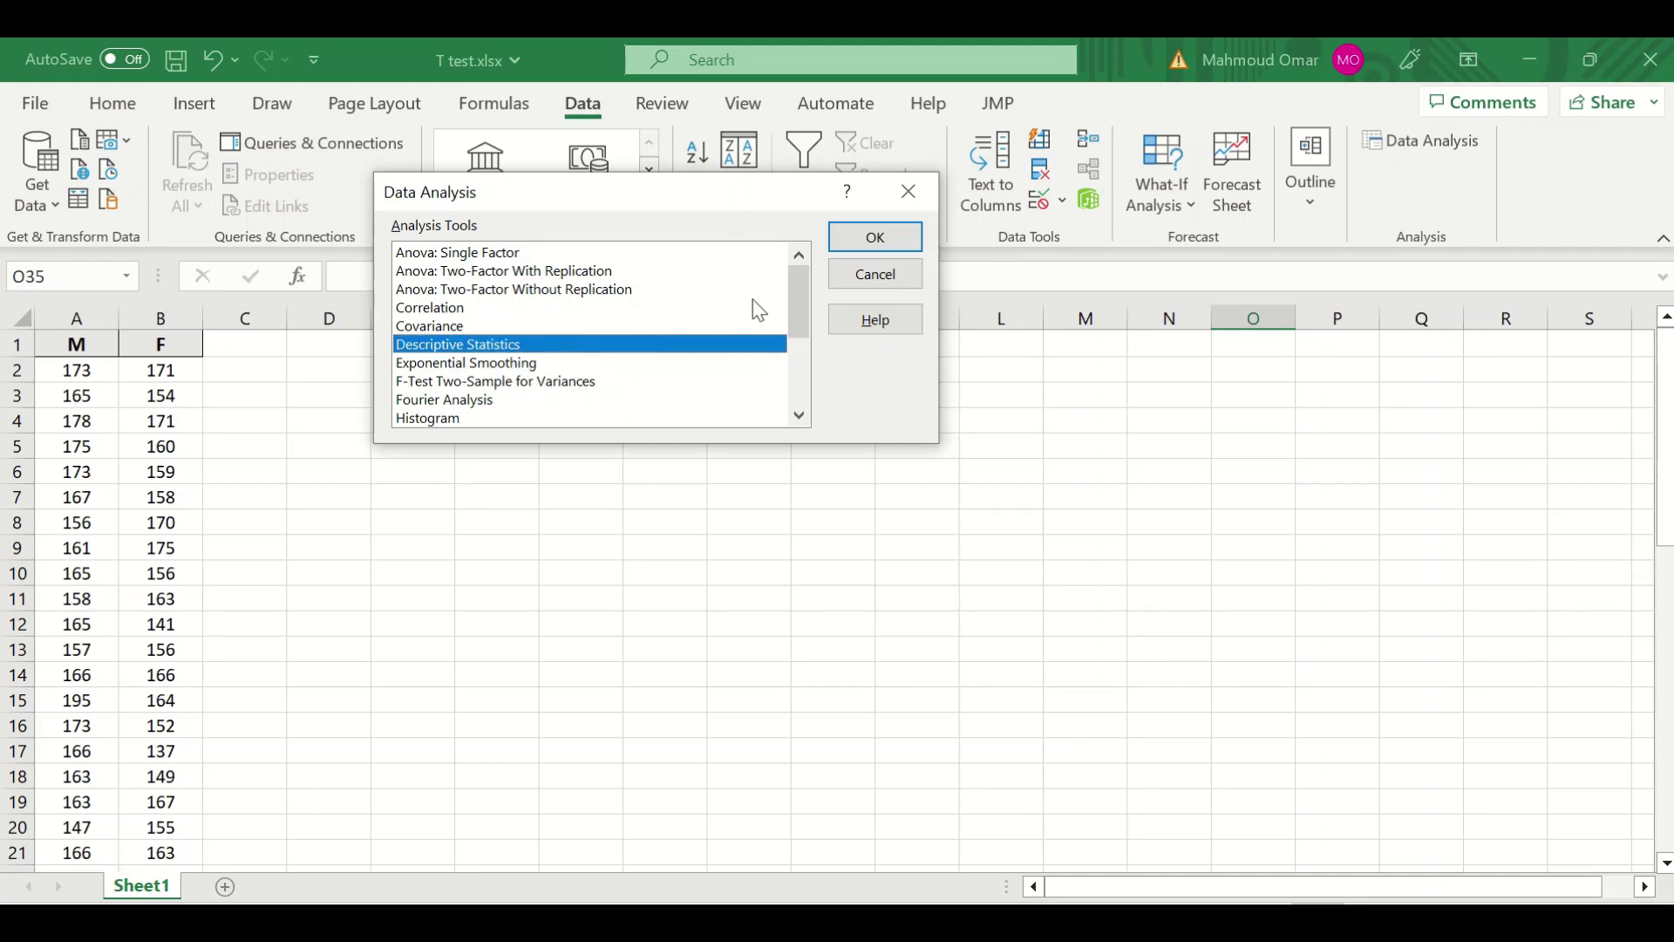
{"action": "left_click", "coordinate": [865, 248]}
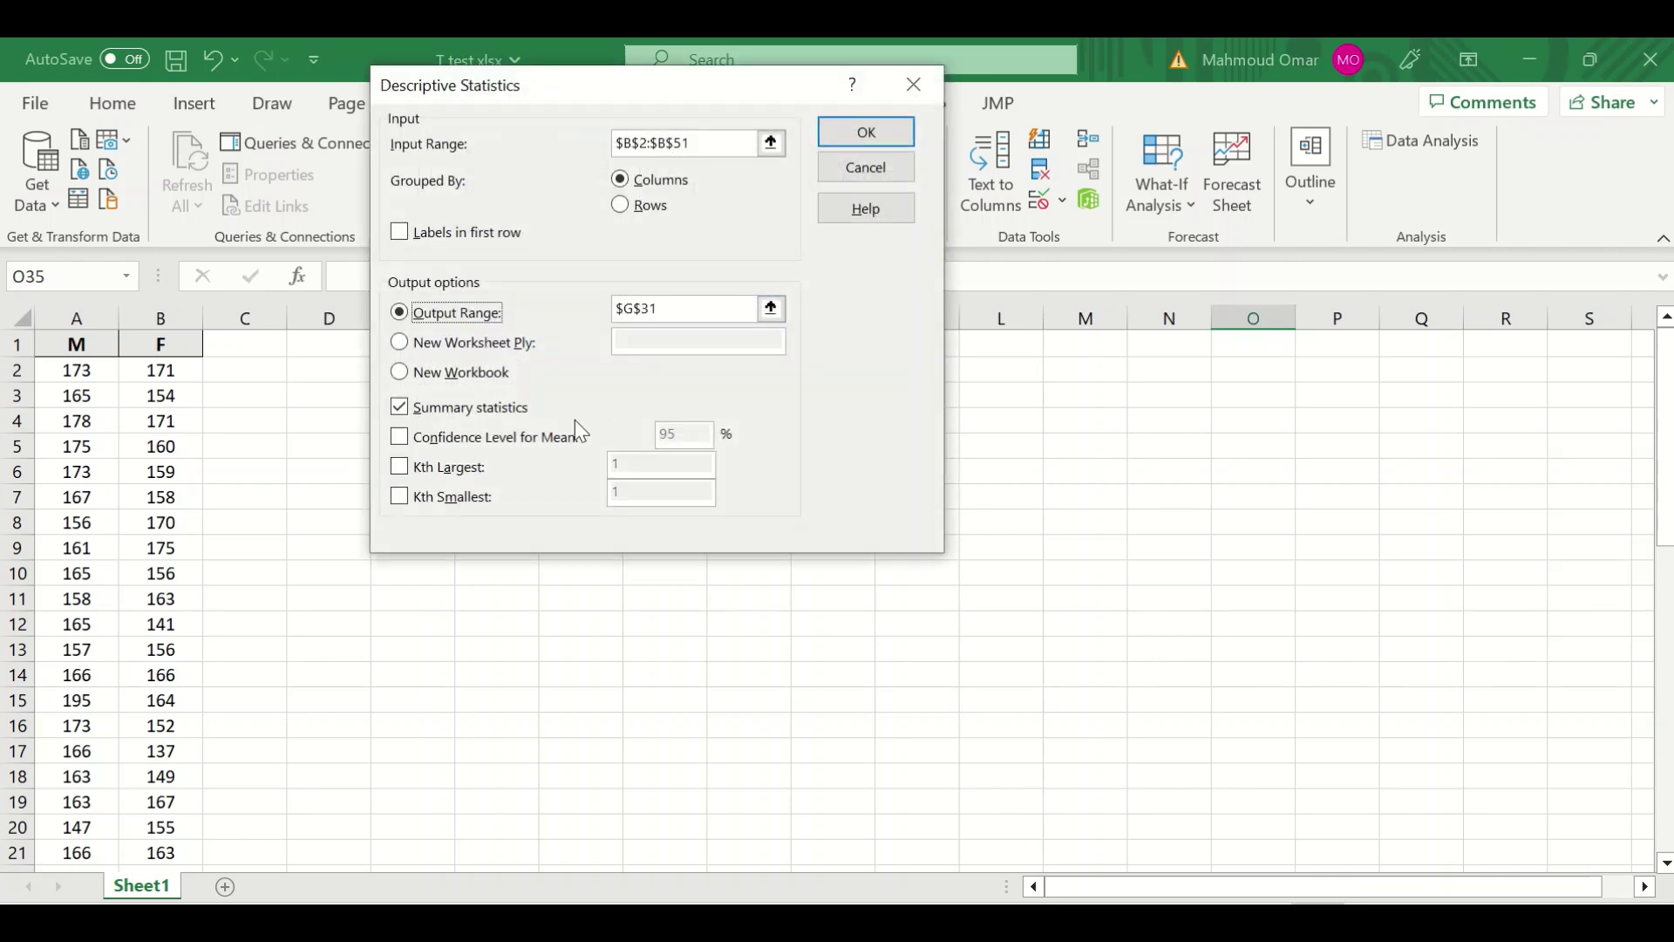
{"action": "left_click_drag", "start_coordinate": [695, 94], "coordinate": [1024, 189]}
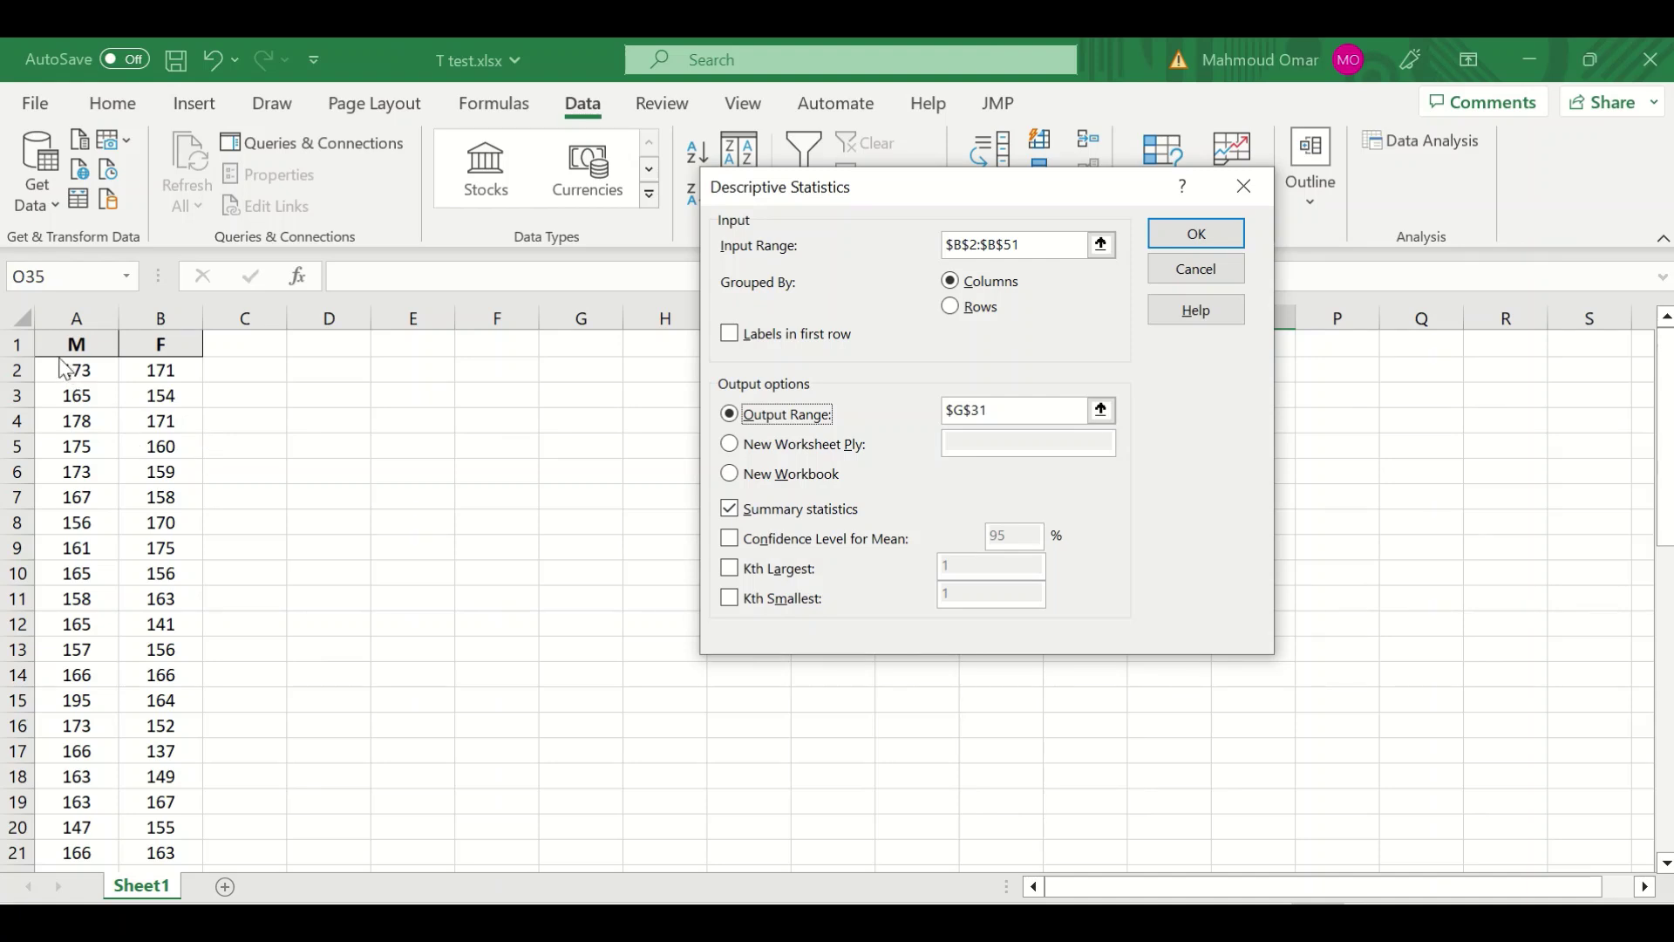
{"action": "left_click", "coordinate": [1100, 245]}
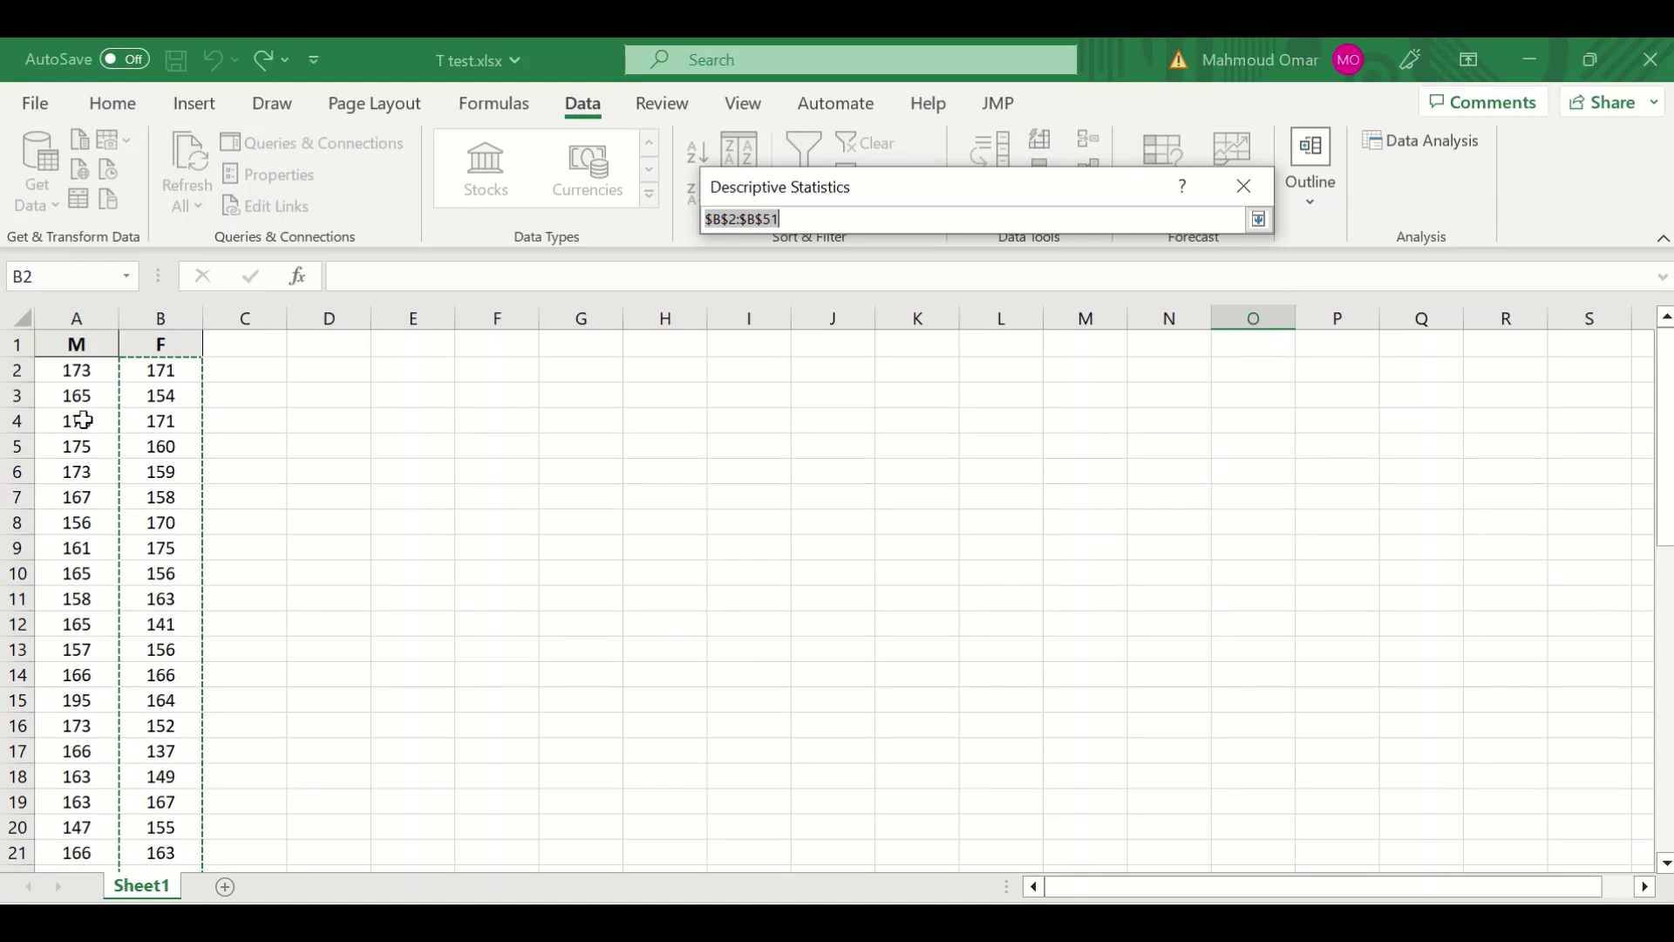
{"action": "left_click", "coordinate": [82, 375]}
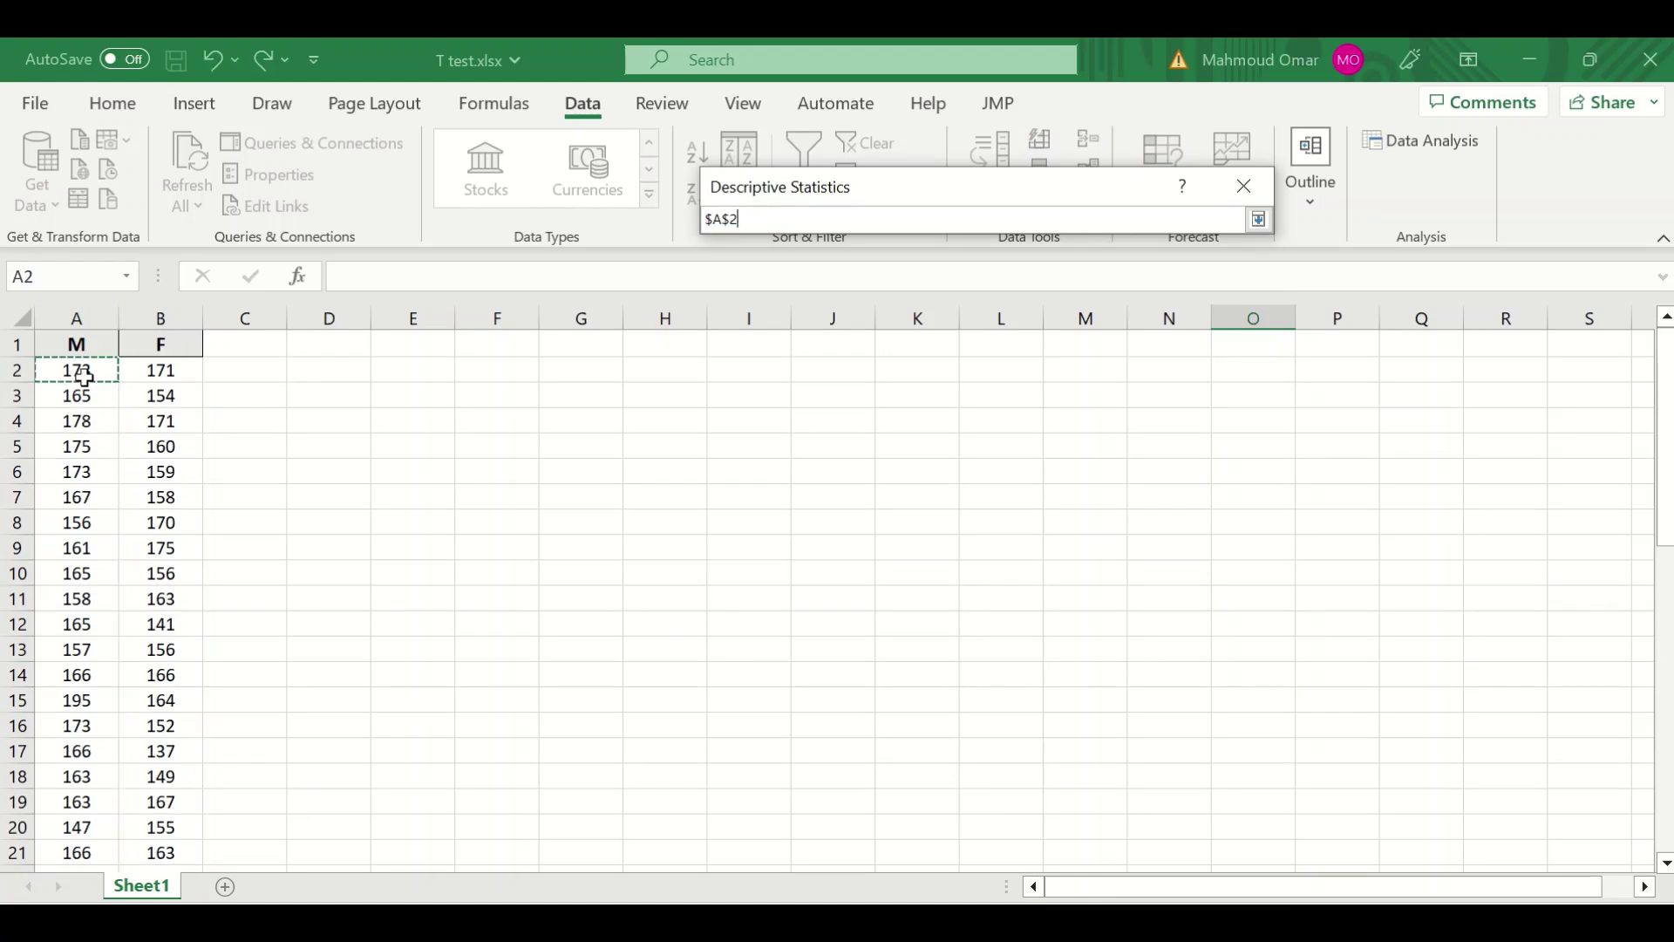
{"action": "key", "text": "ctrl+shift+Down"}
{"action": "scroll", "coordinate": [732, 568], "scroll_direction": "up", "scroll_amount": 10}
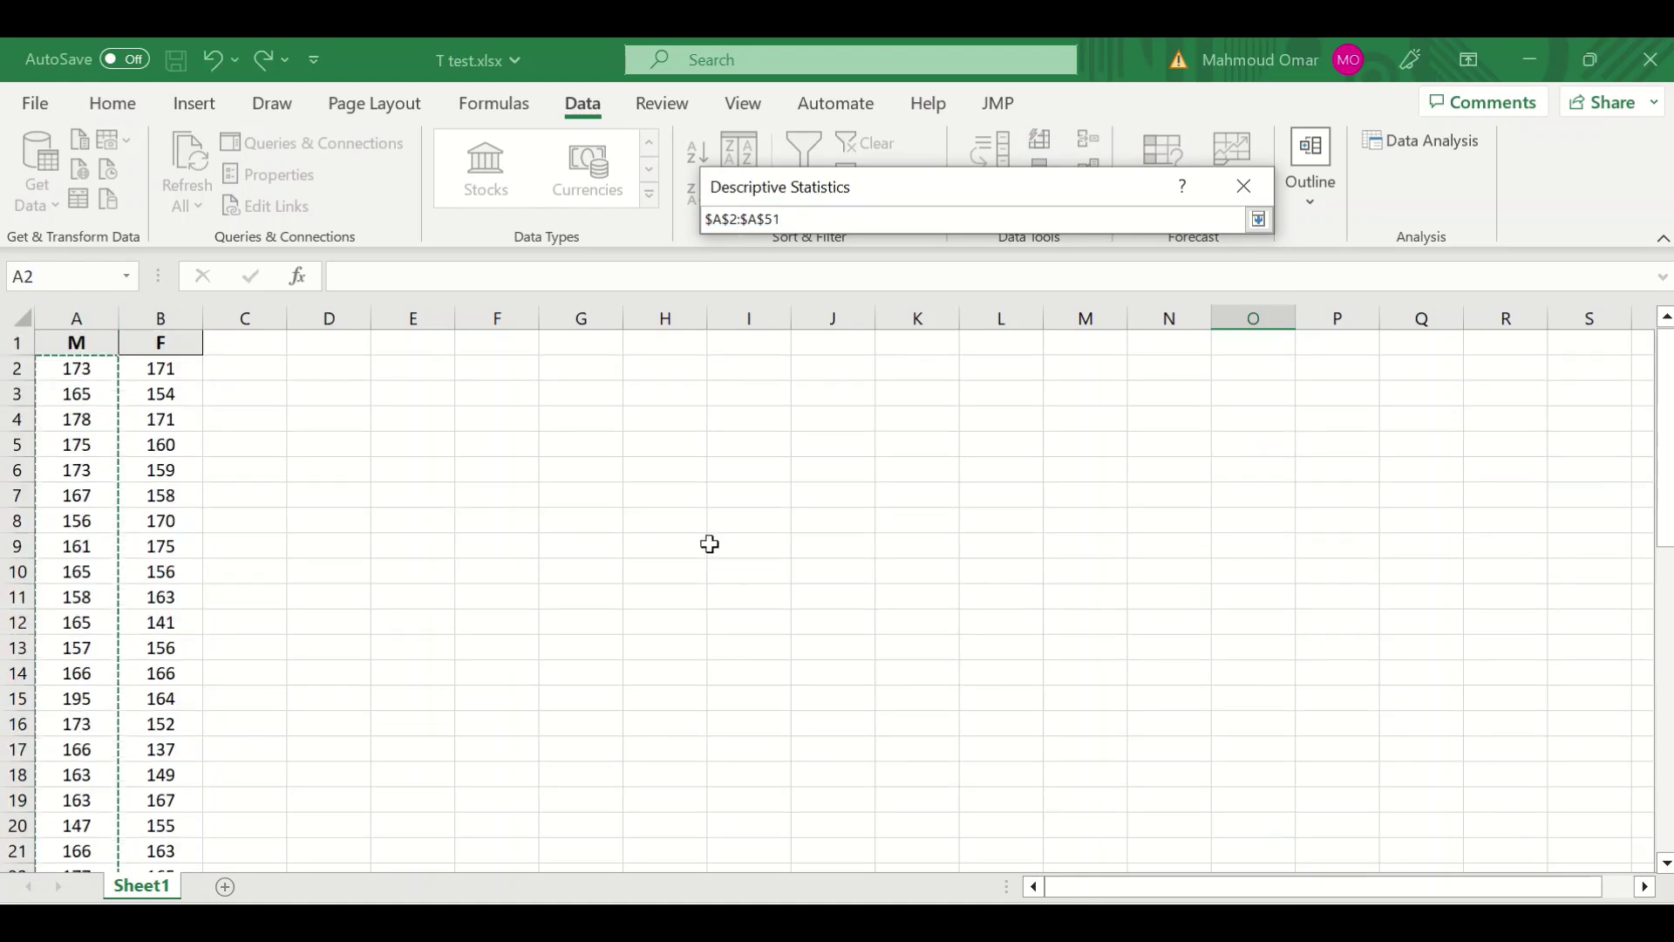
Send the summary statistics output to cell E2 and run the analysis
{"action": "left_click", "coordinate": [1261, 223]}
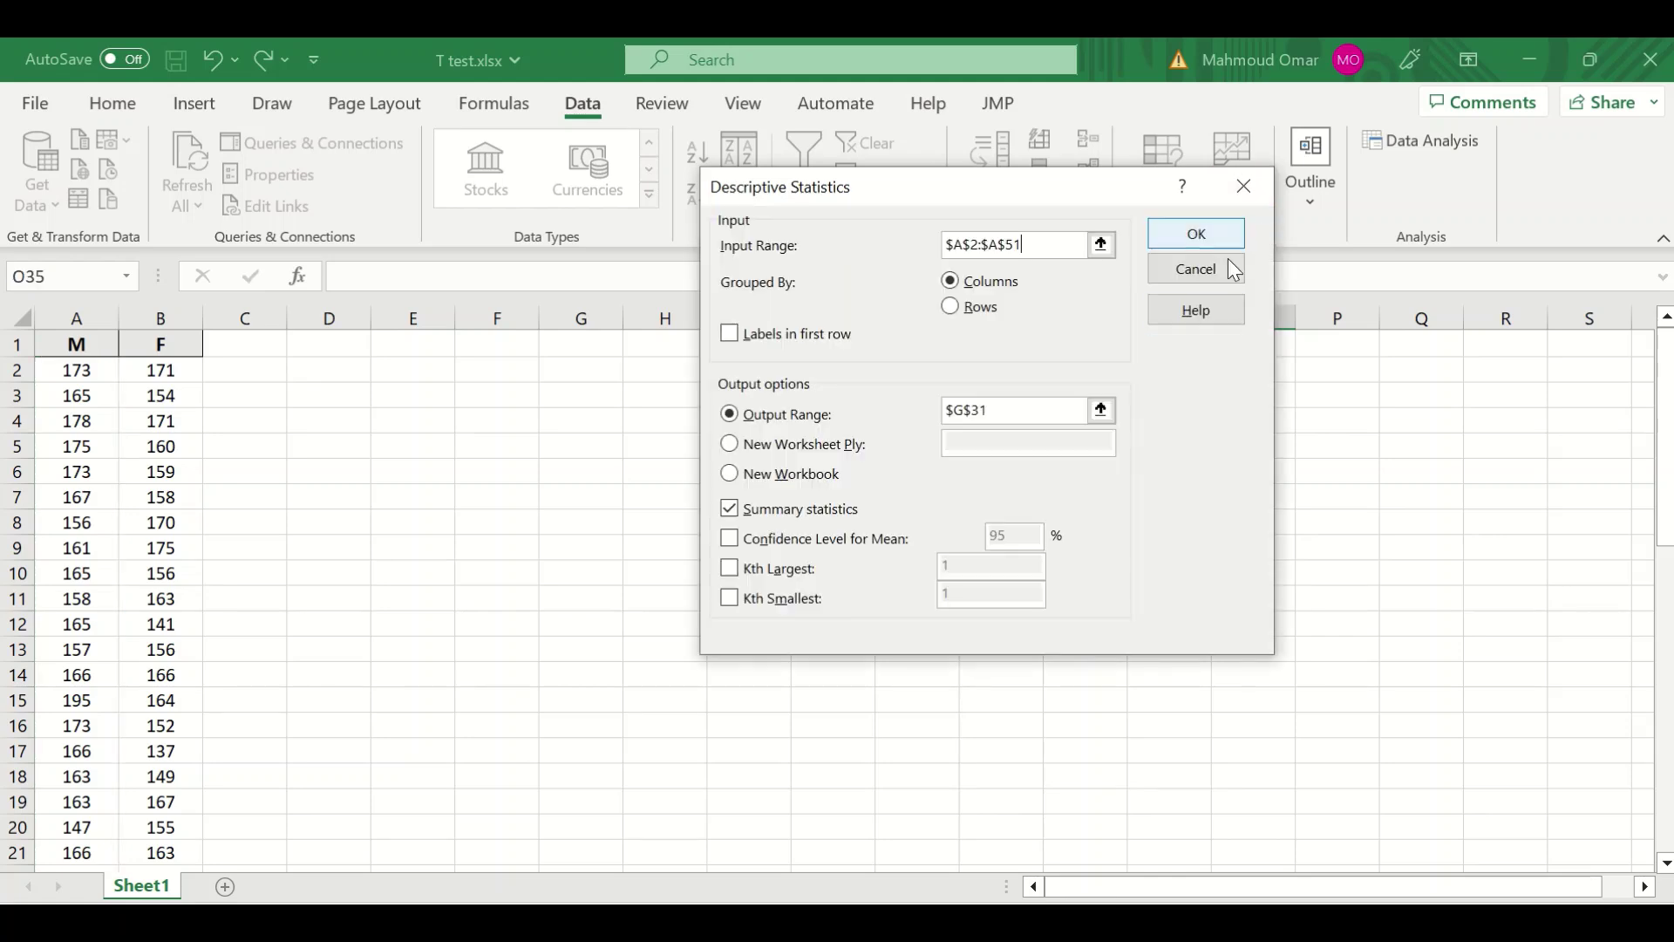
{"action": "left_click", "coordinate": [1100, 410]}
{"action": "scroll", "coordinate": [441, 415], "scroll_direction": "up", "scroll_amount": 4}
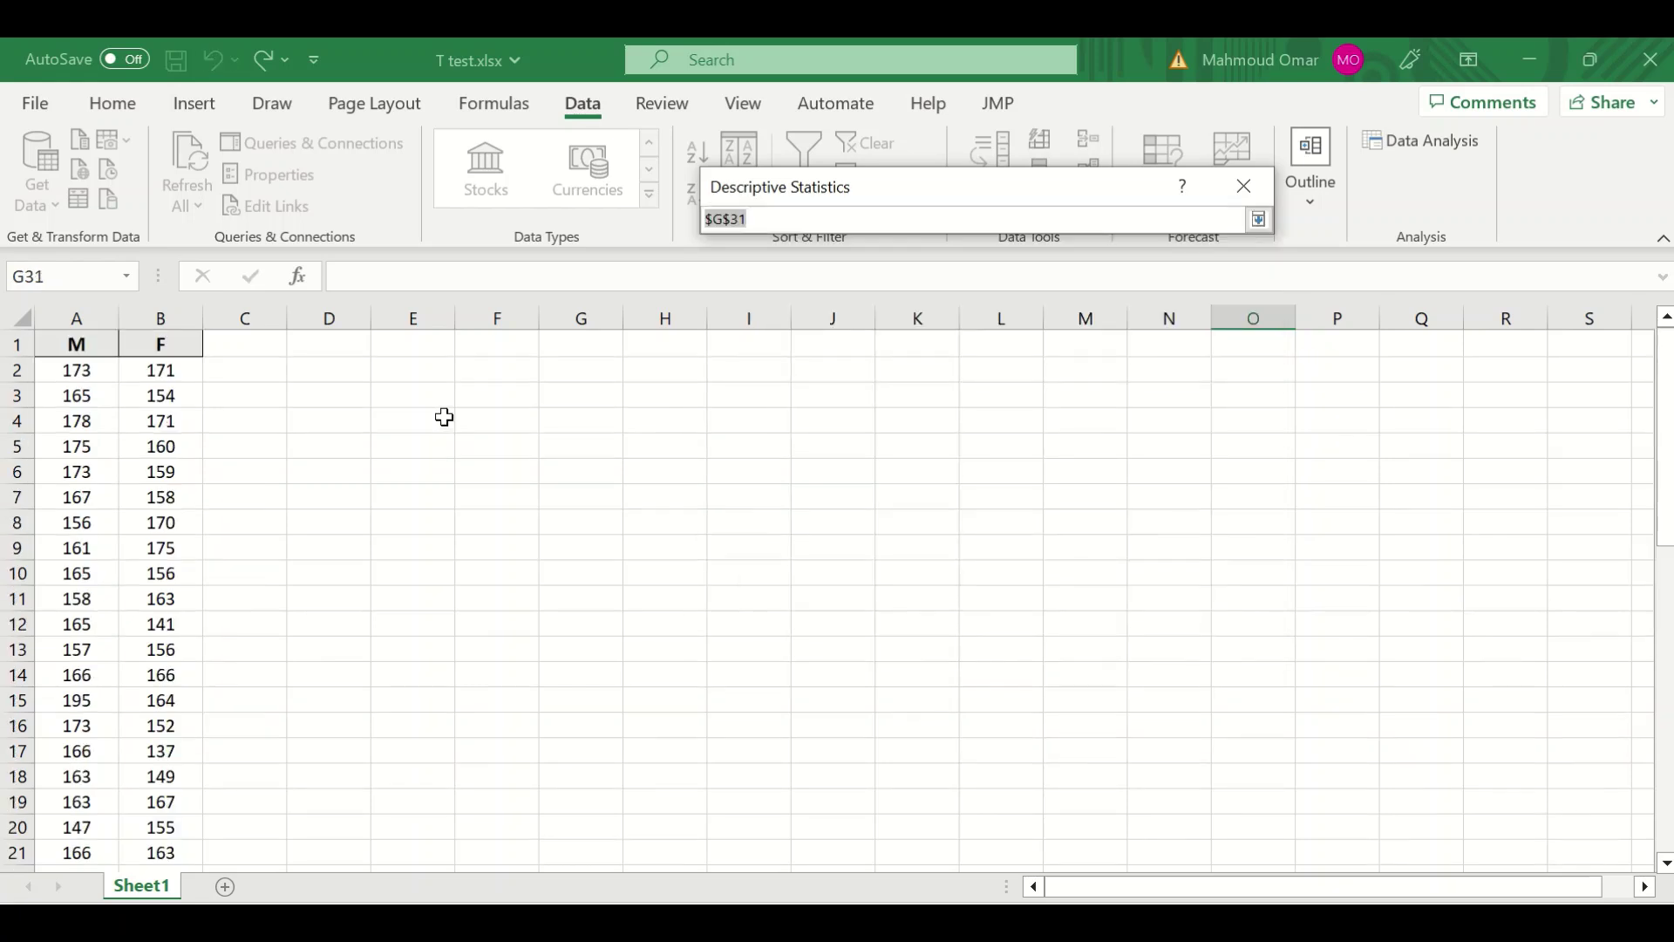
{"action": "left_click", "coordinate": [388, 369]}
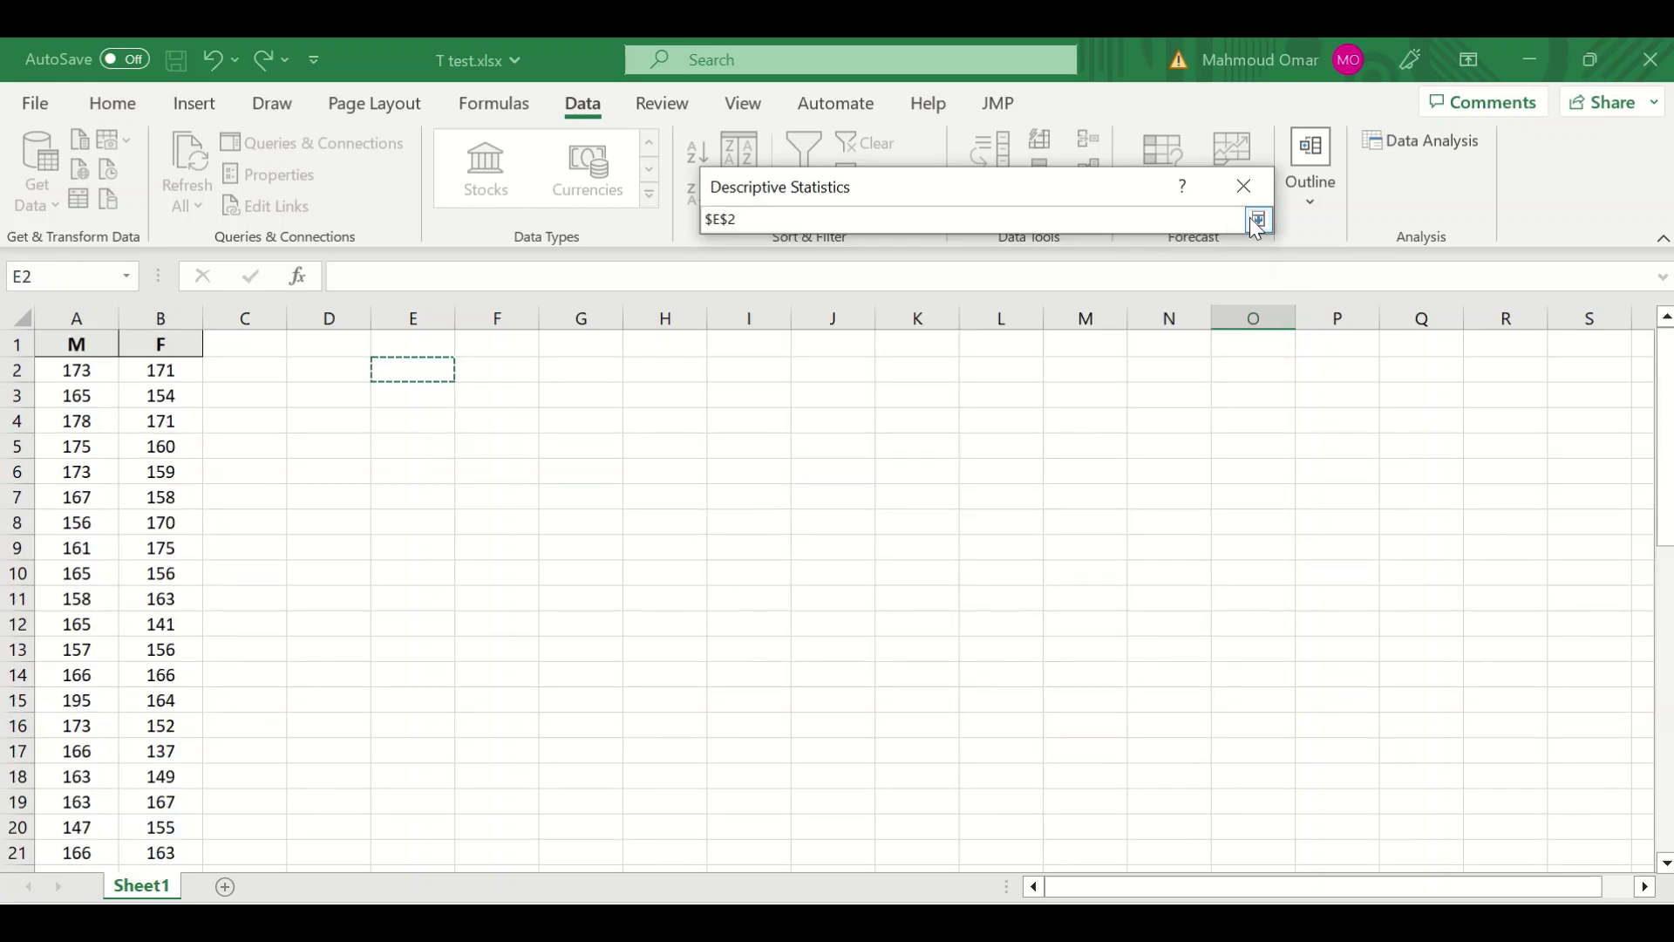
{"action": "left_click", "coordinate": [1259, 221]}
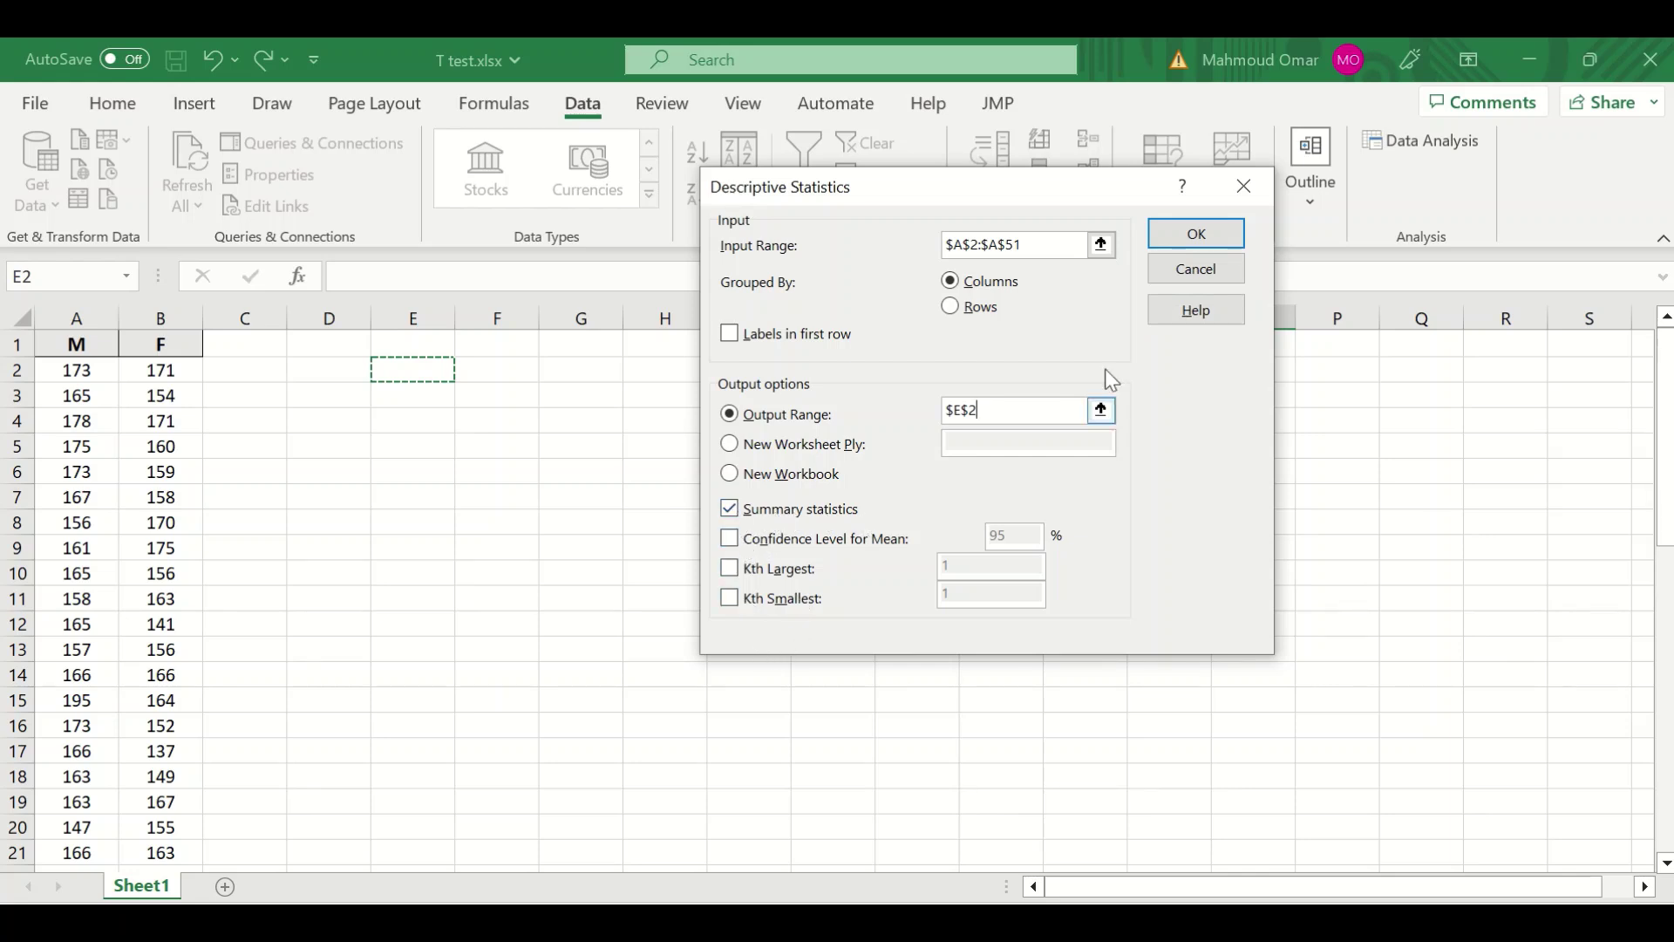
{"action": "left_click", "coordinate": [1194, 233]}
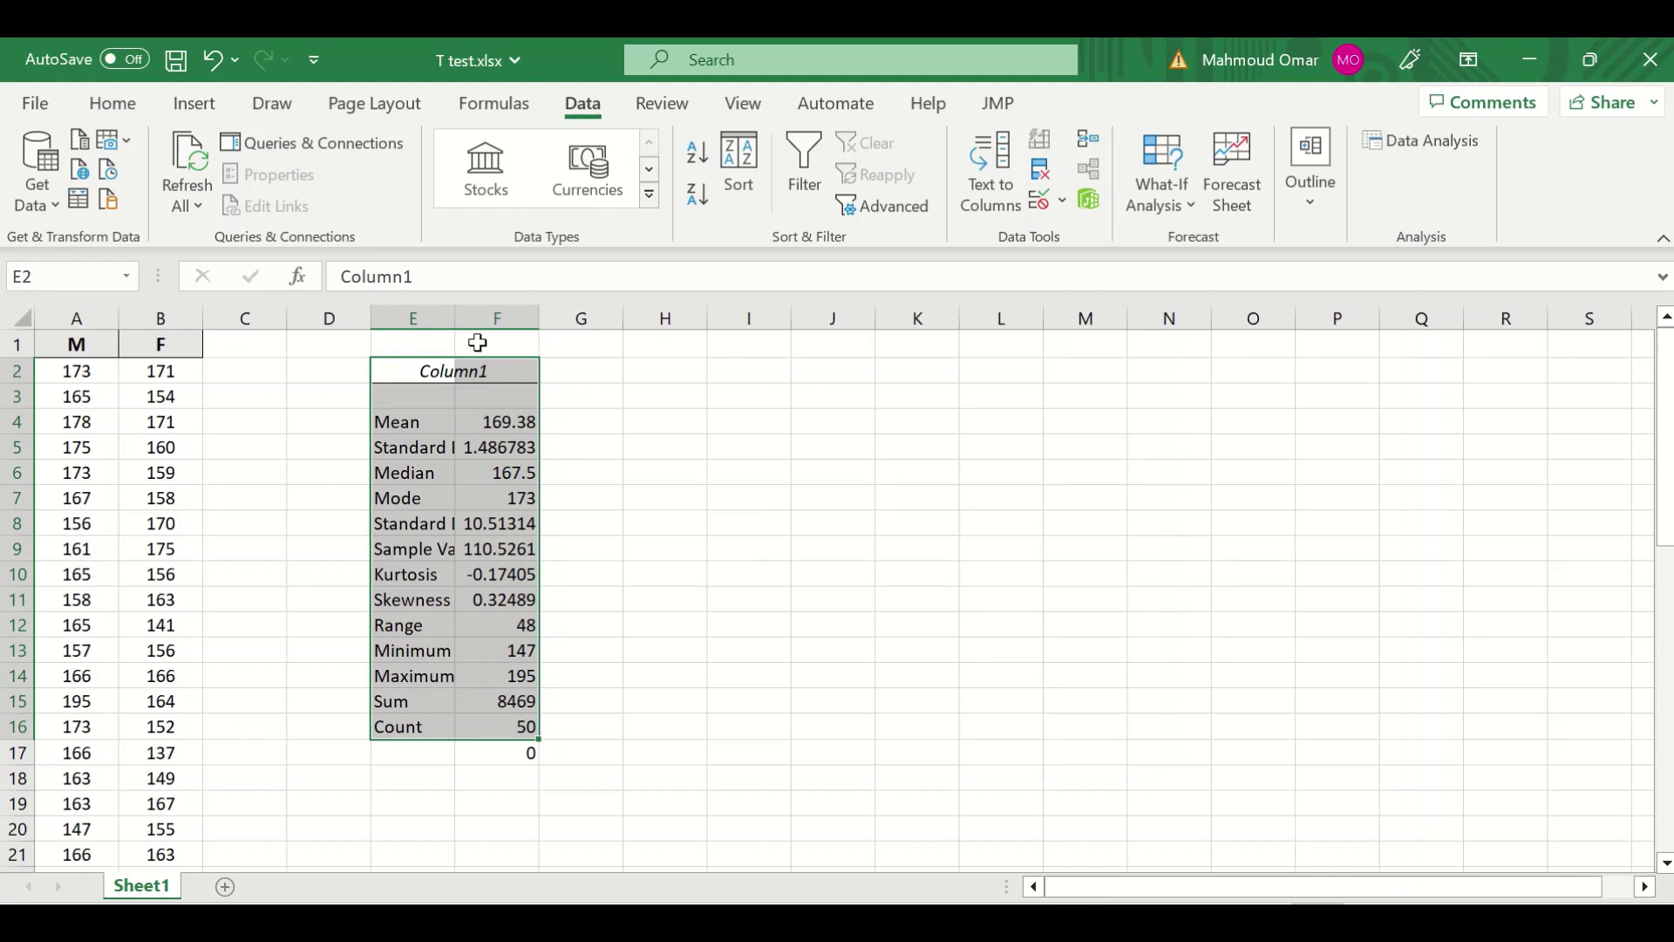
AutoFit columns E and F so labels and full-precision values like 10.51314 show, then deselect
{"action": "double_click", "coordinate": [455, 316]}
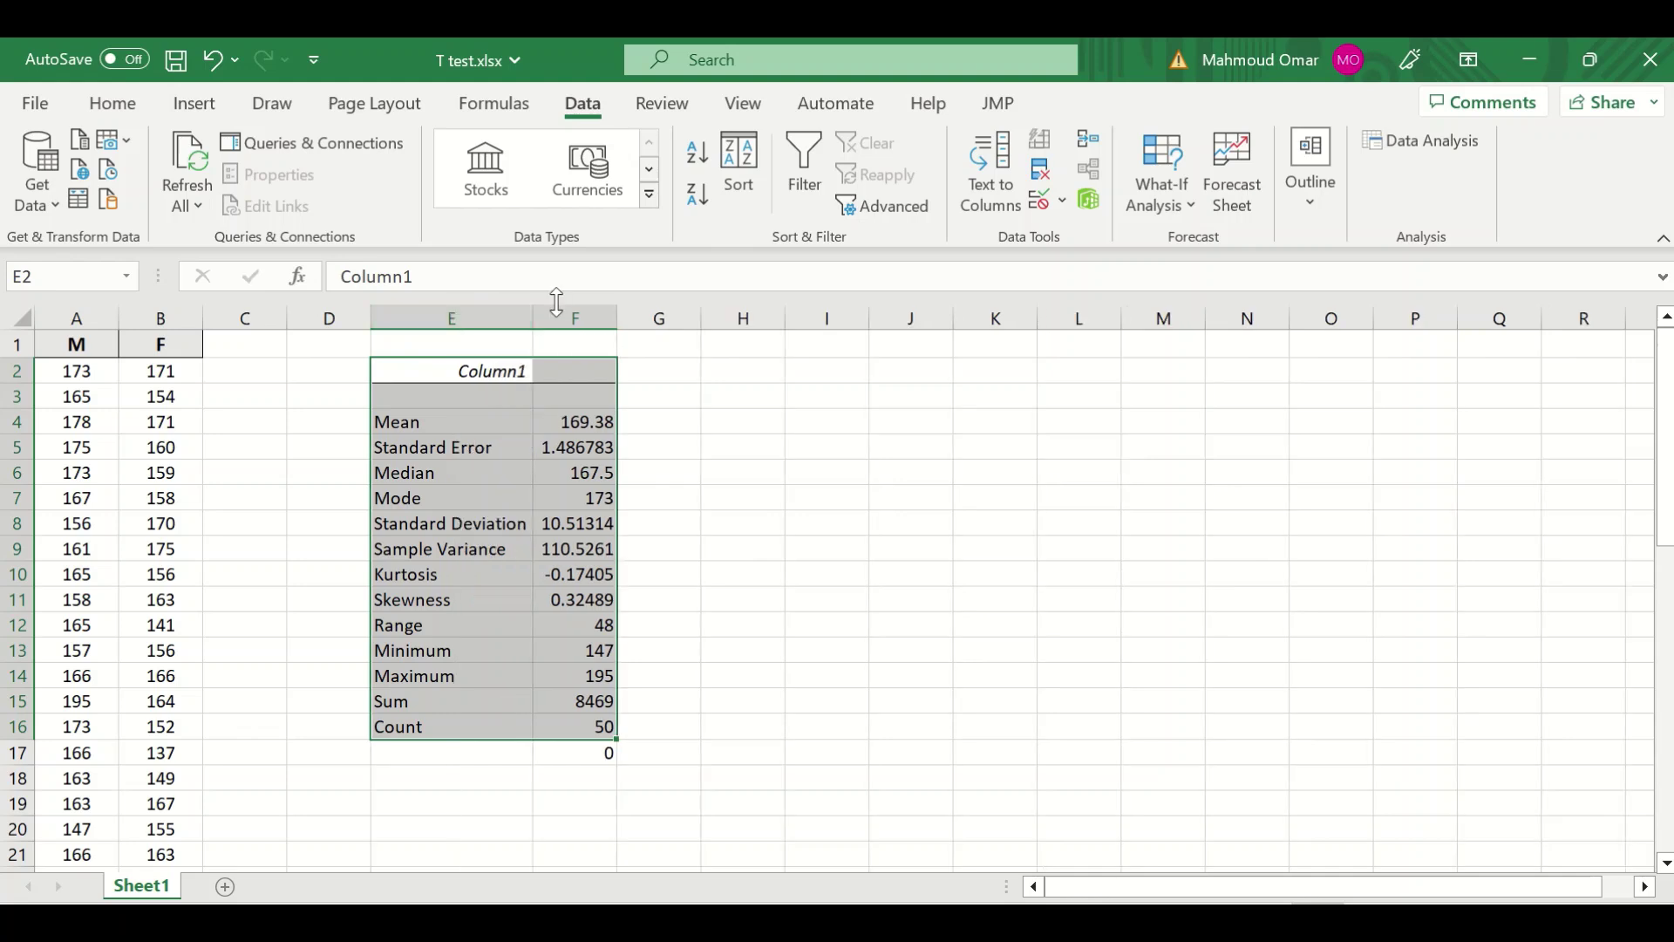
{"action": "double_click", "coordinate": [626, 311]}
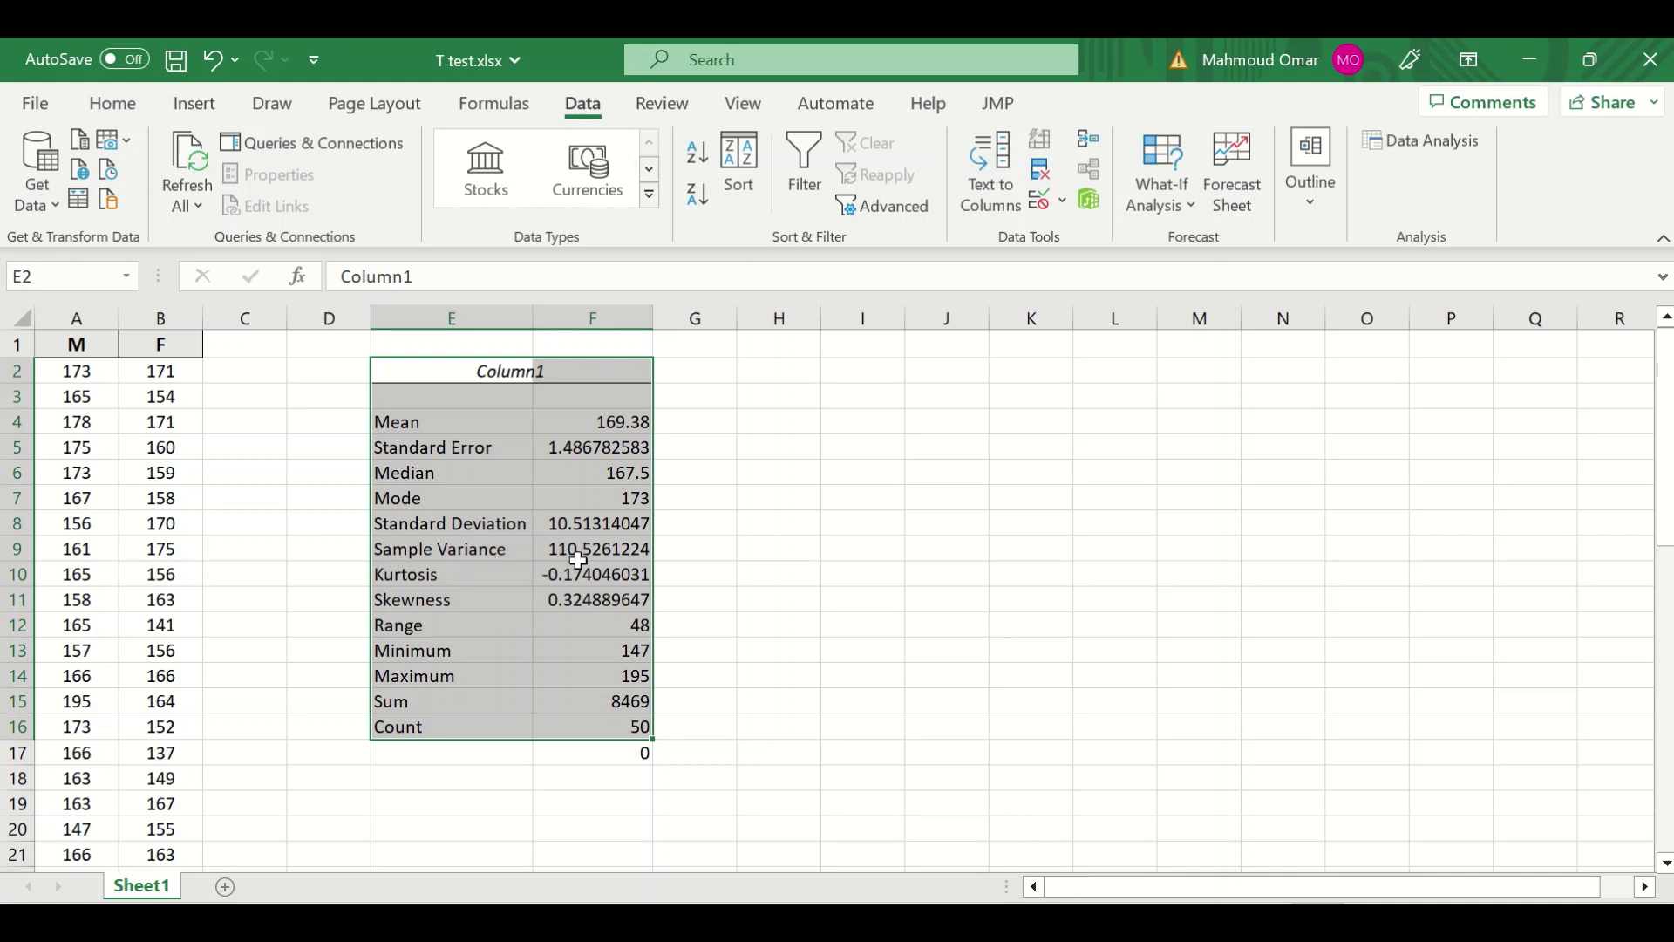
{"action": "left_click", "coordinate": [779, 367]}
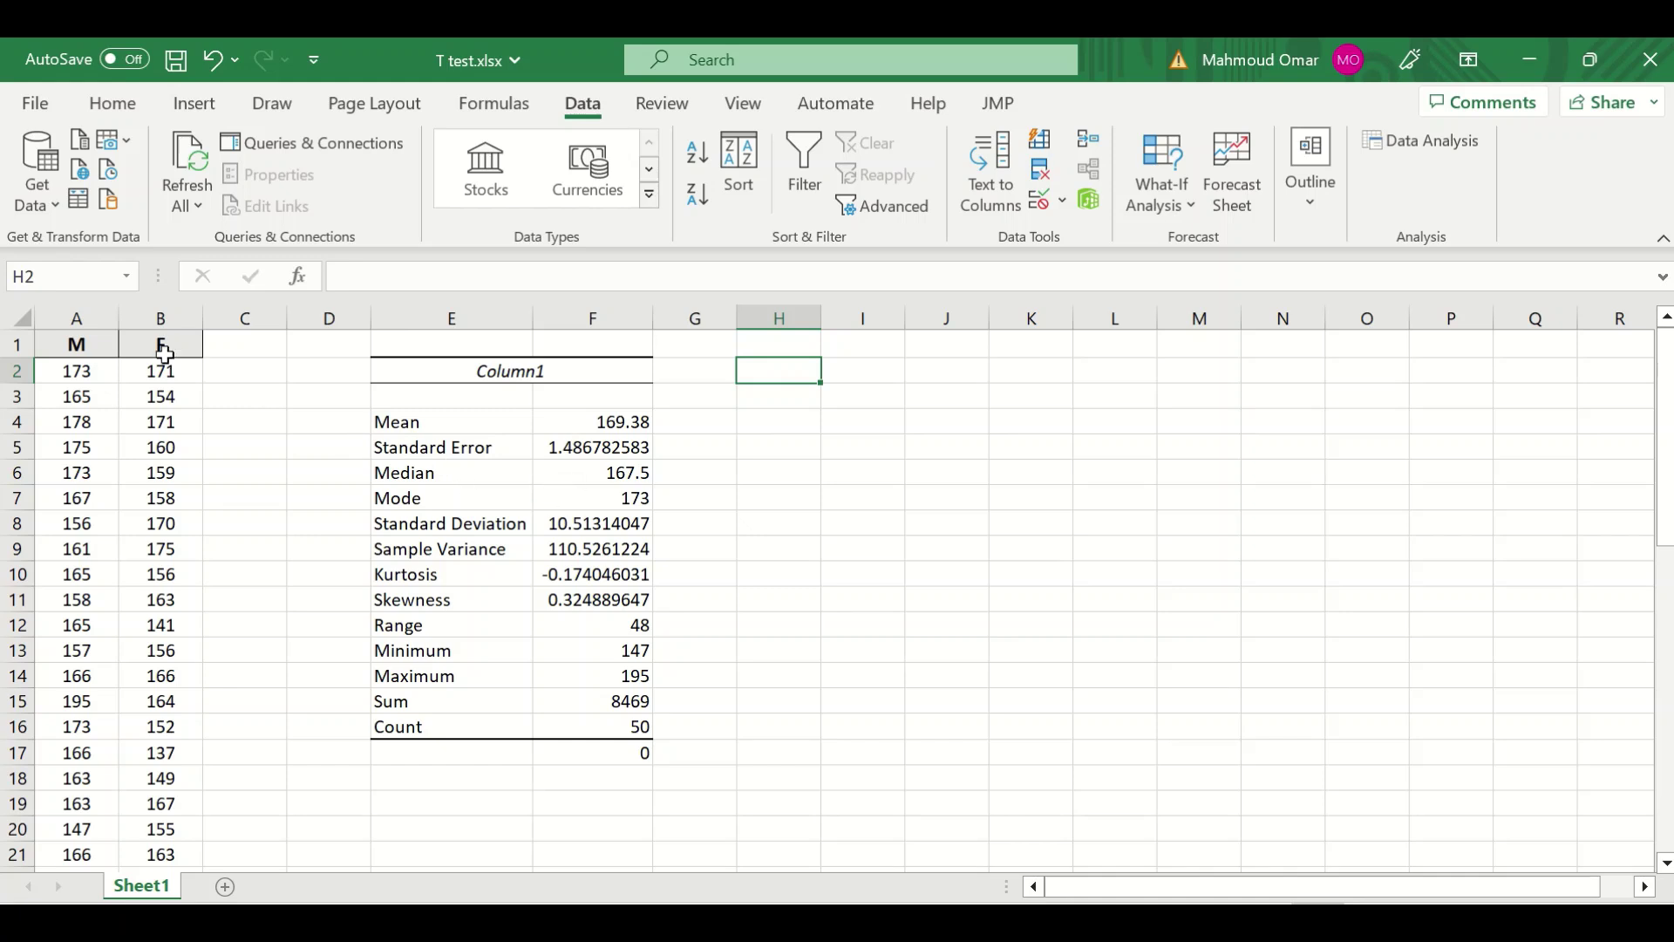
Rerun Descriptive Statistics with the input range set to the F heights B2:B51
{"action": "left_click", "coordinate": [1449, 142]}
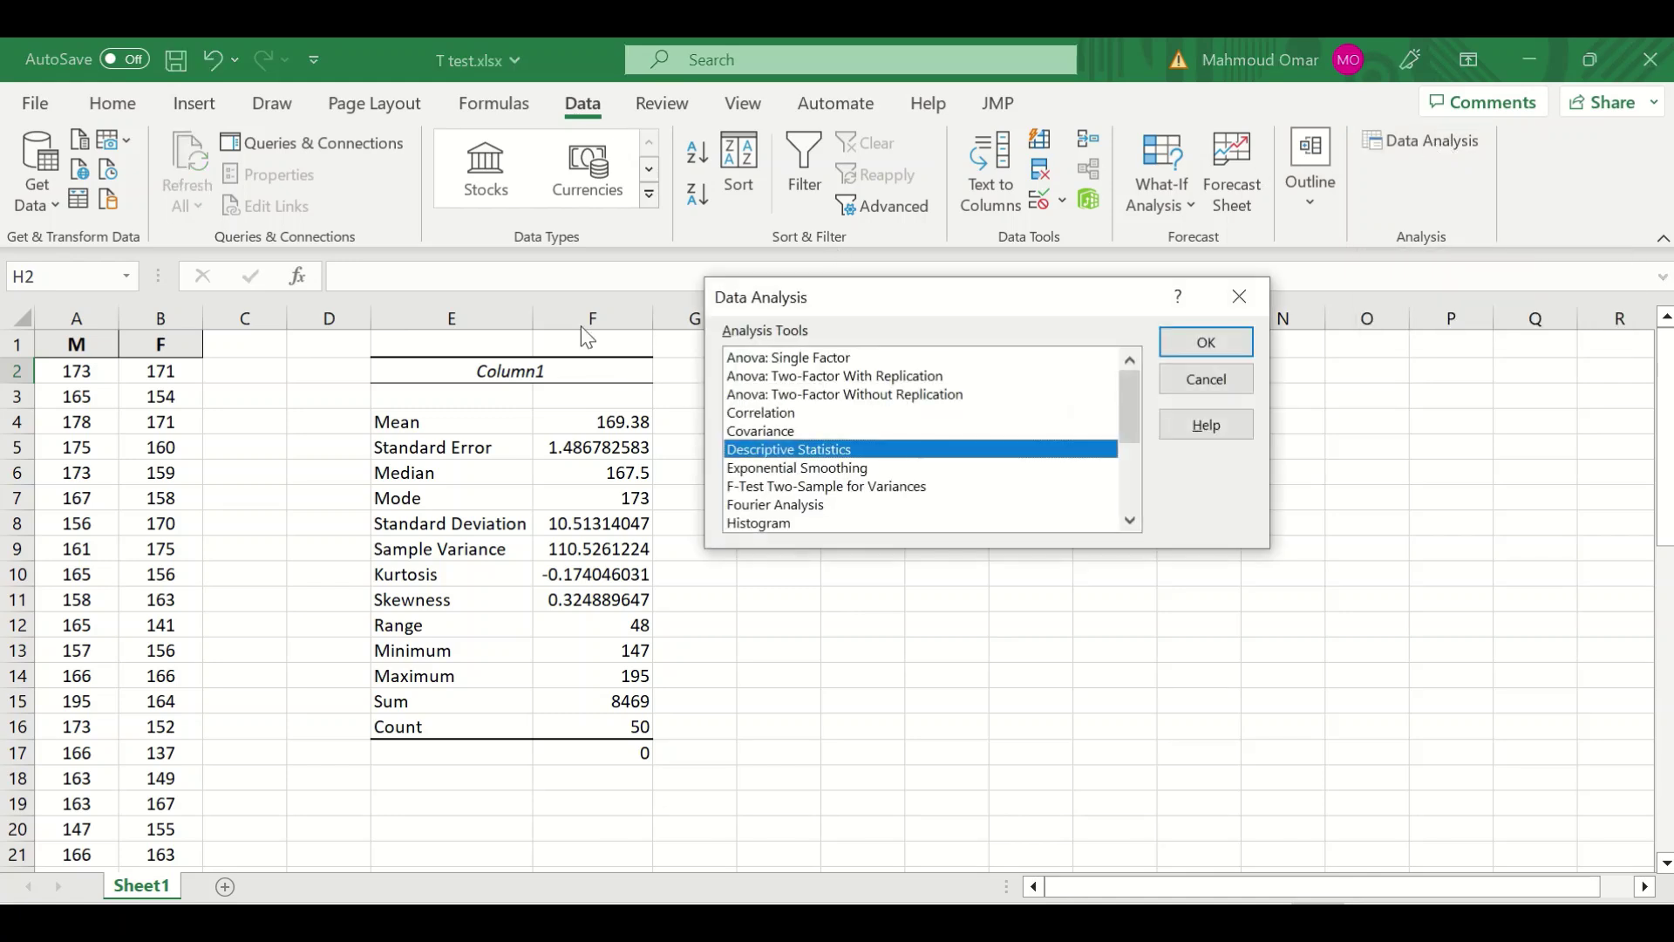
{"action": "left_click", "coordinate": [1179, 346]}
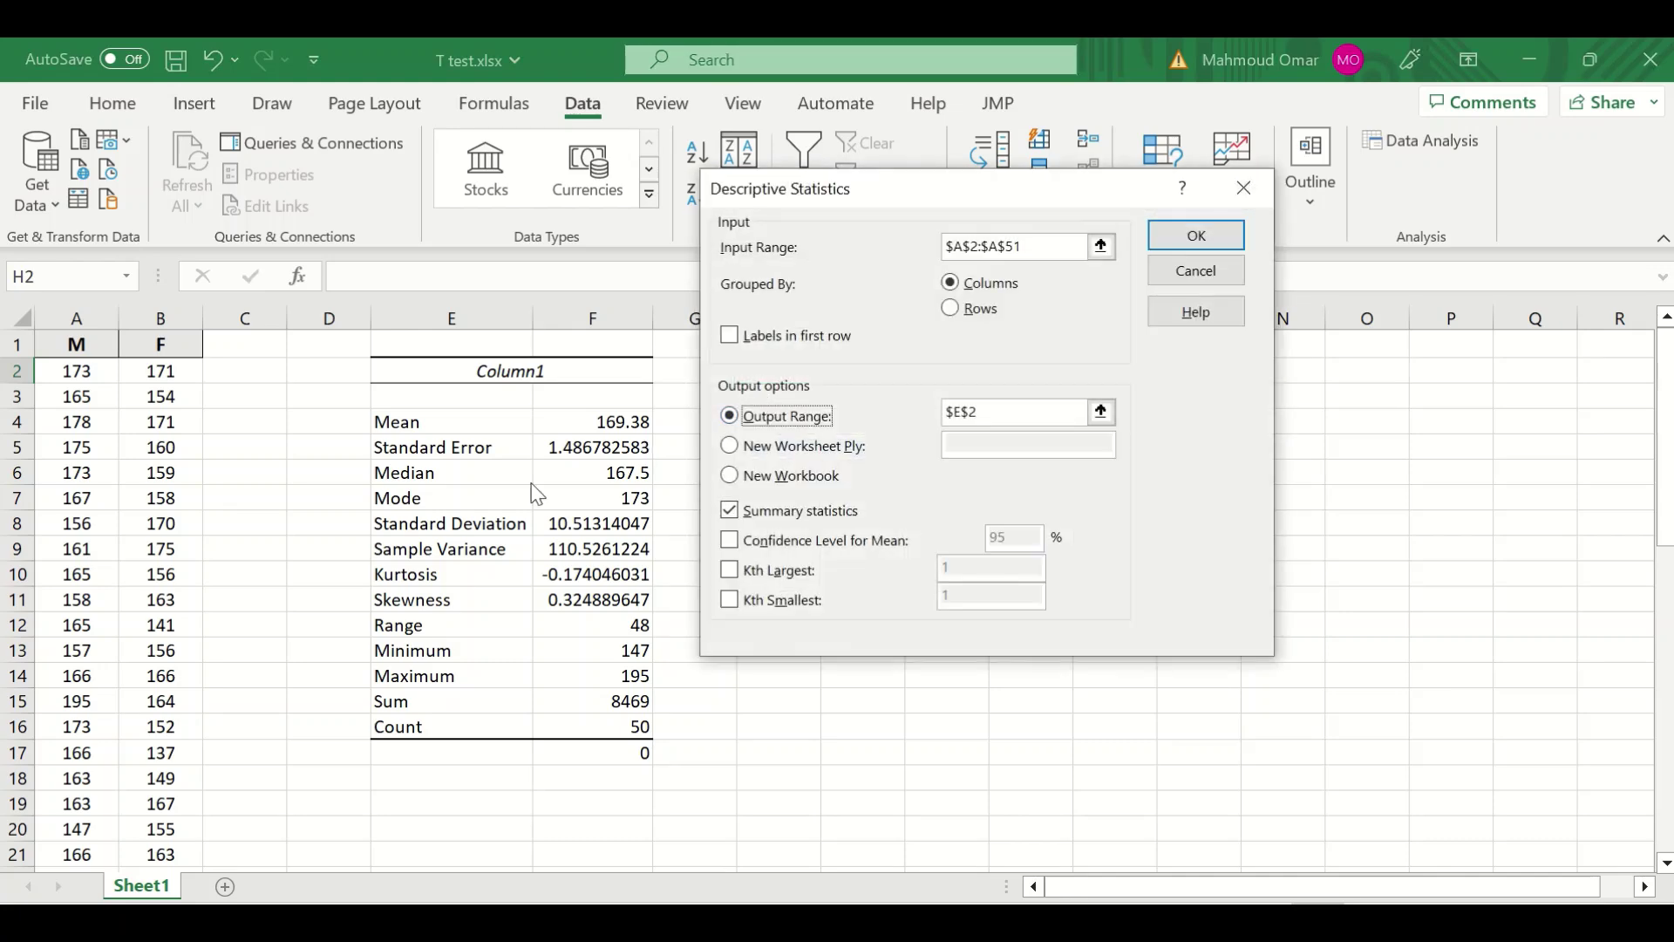
{"action": "left_click", "coordinate": [1101, 247]}
{"action": "scroll", "coordinate": [152, 395], "scroll_direction": "up", "scroll_amount": 1}
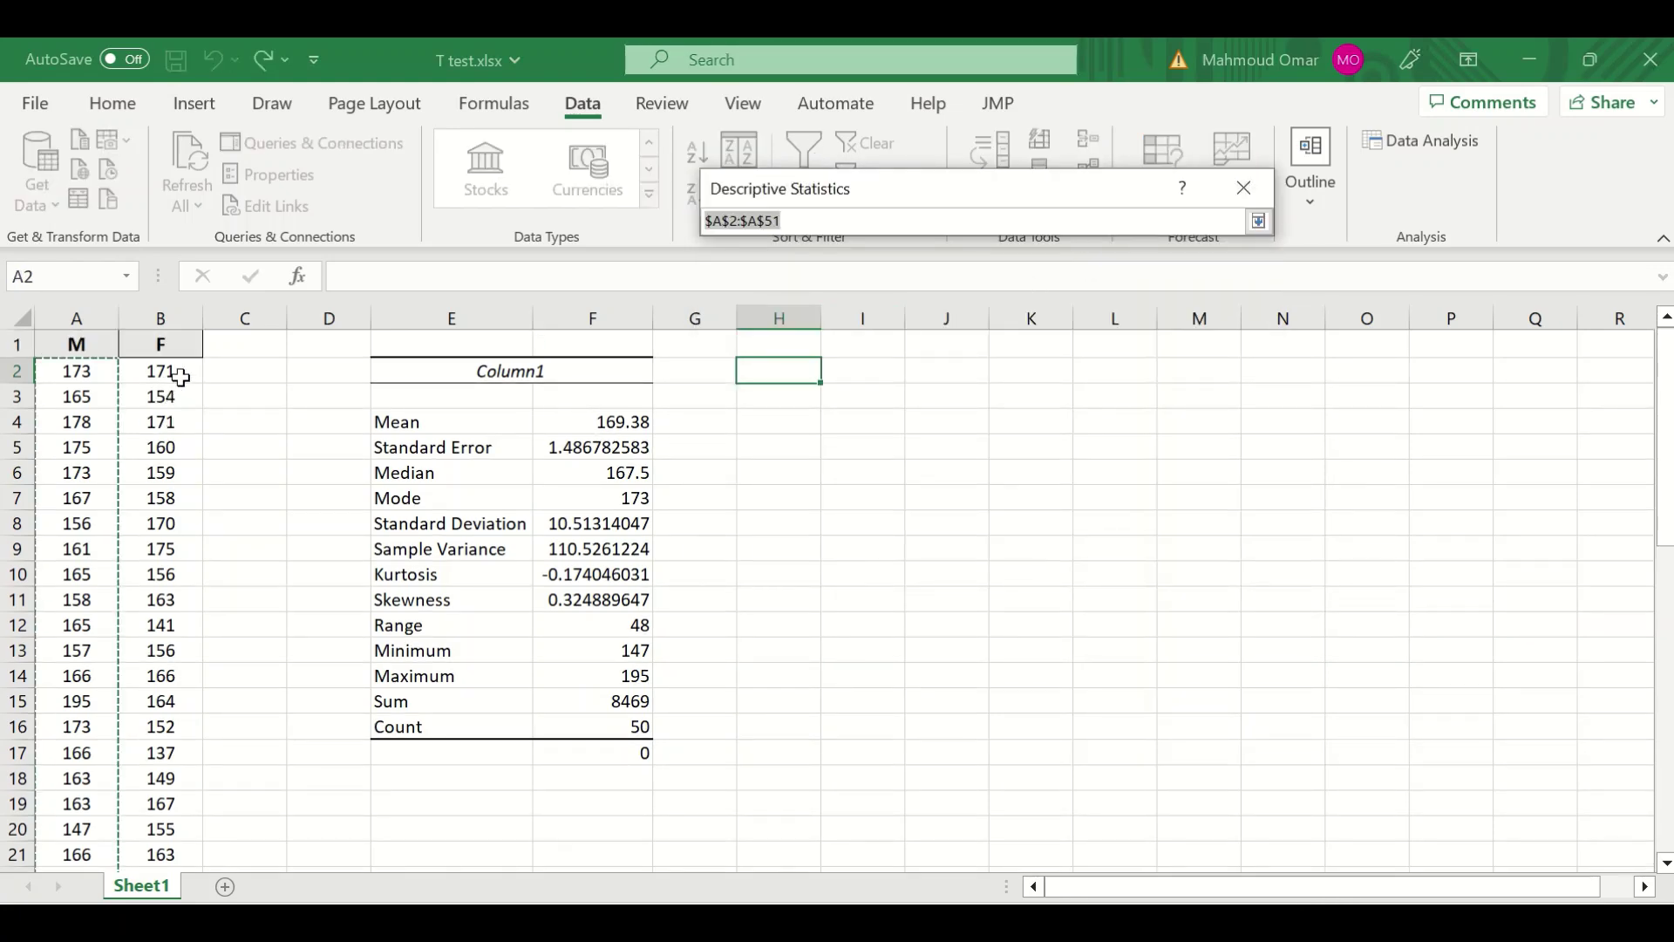
{"action": "left_click", "coordinate": [178, 377]}
{"action": "key", "text": "ctrl+shift+Down"}
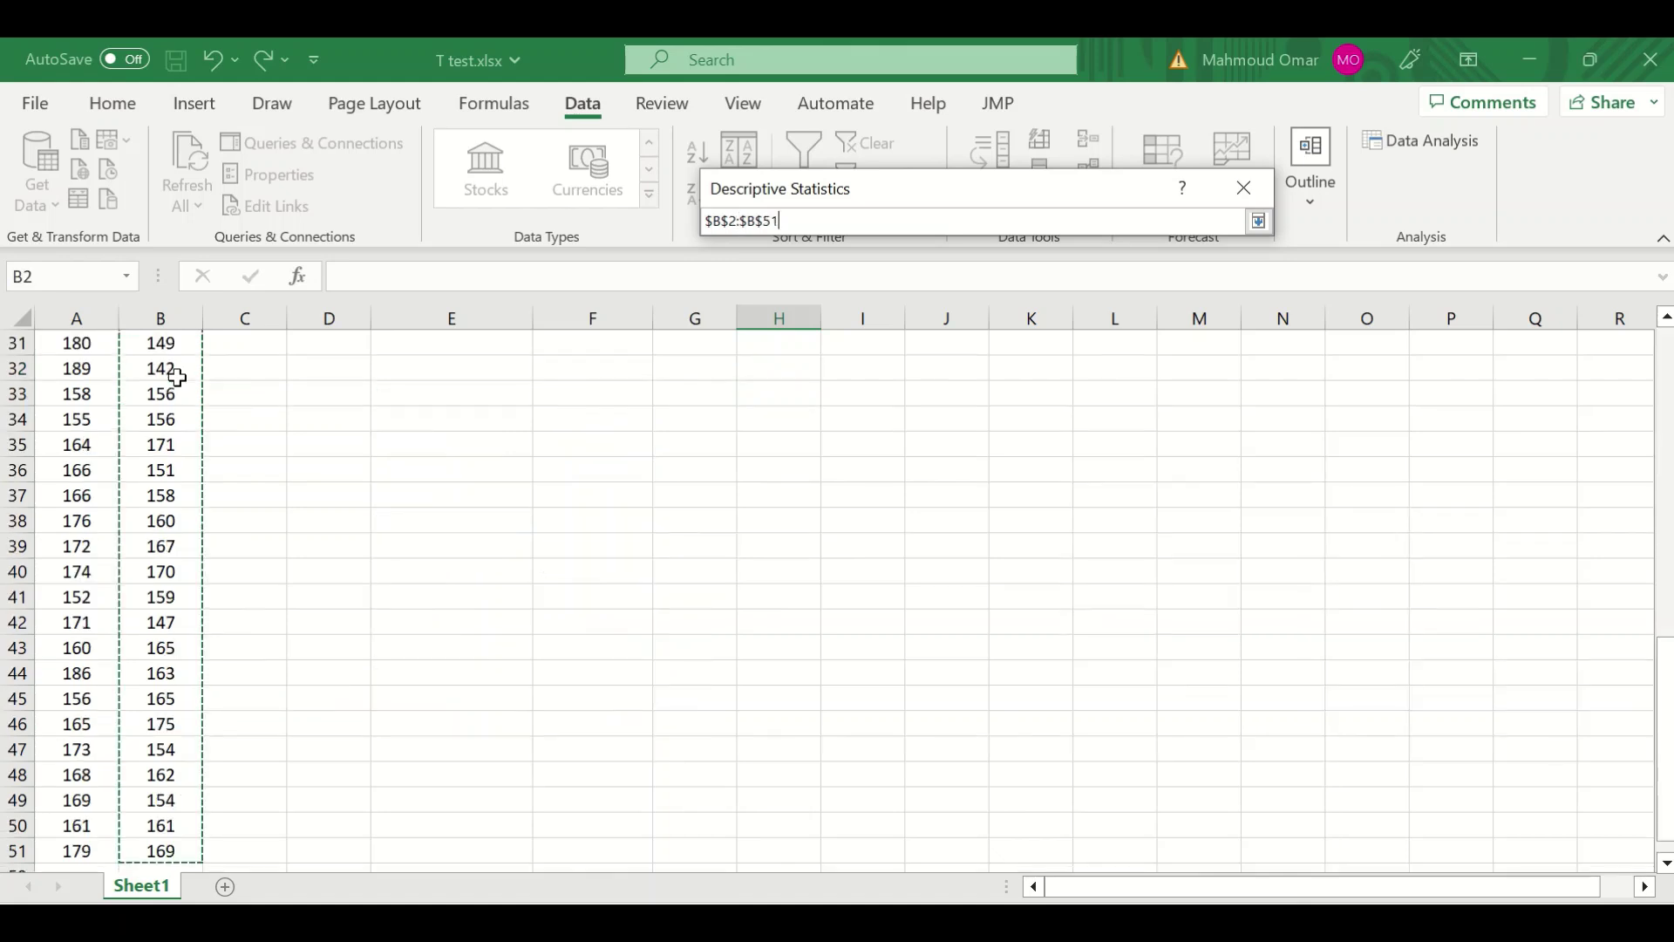
{"action": "left_click", "coordinate": [1259, 221]}
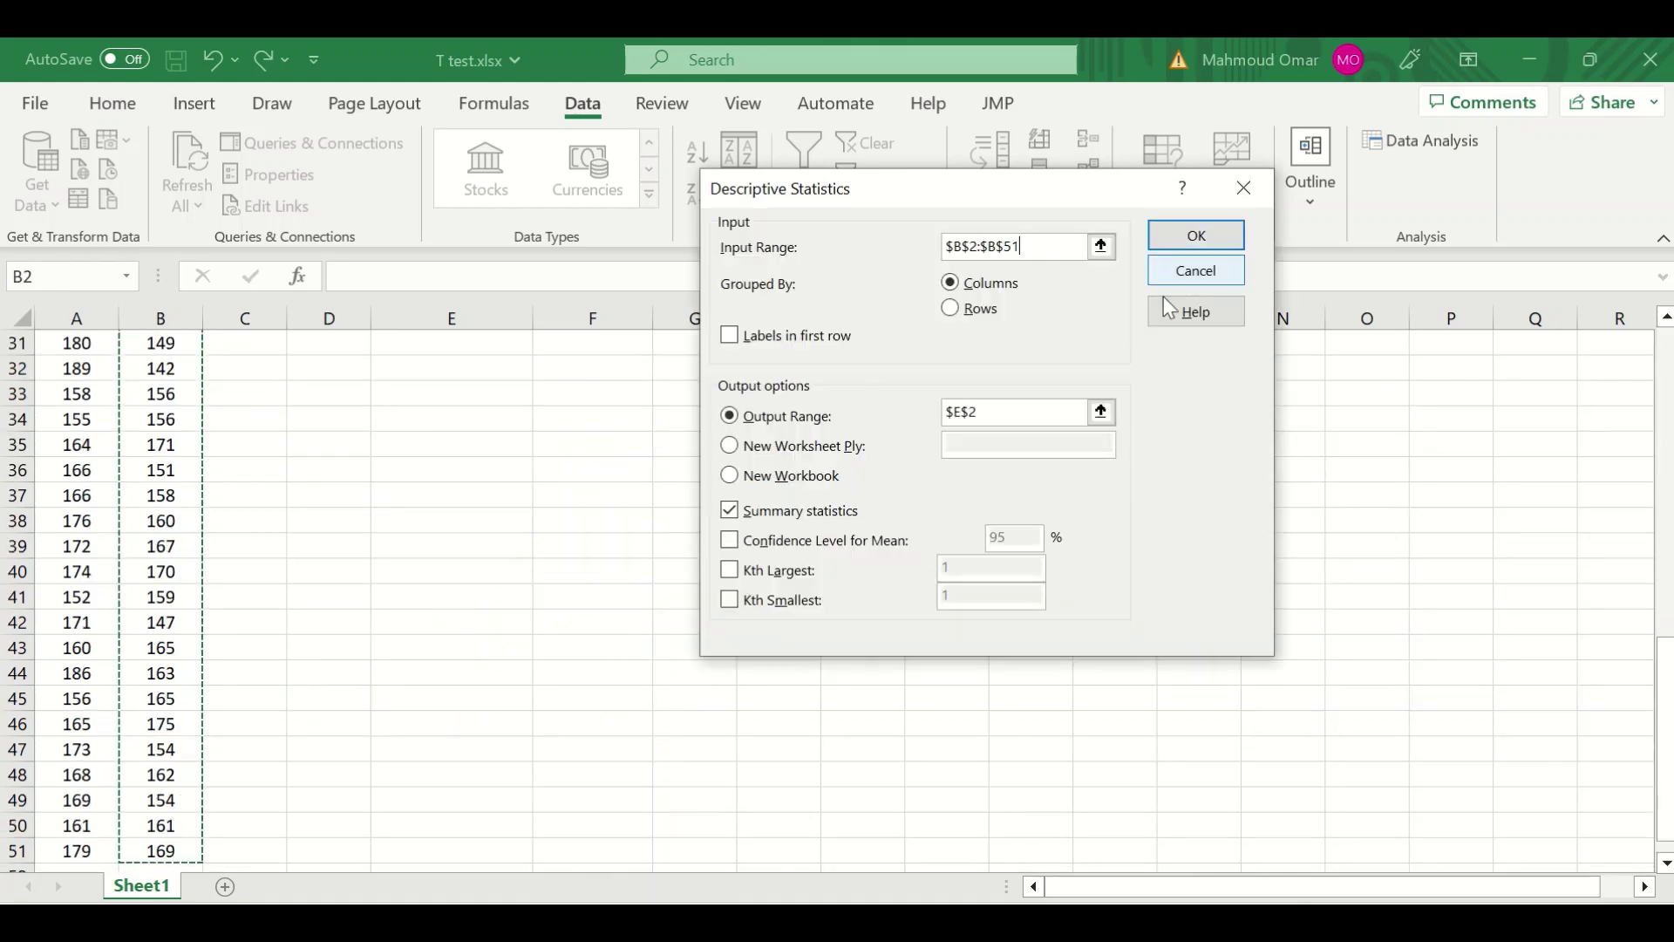
Set the output range to H2 and run the analysis to create the F table
{"action": "left_click", "coordinate": [1101, 412]}
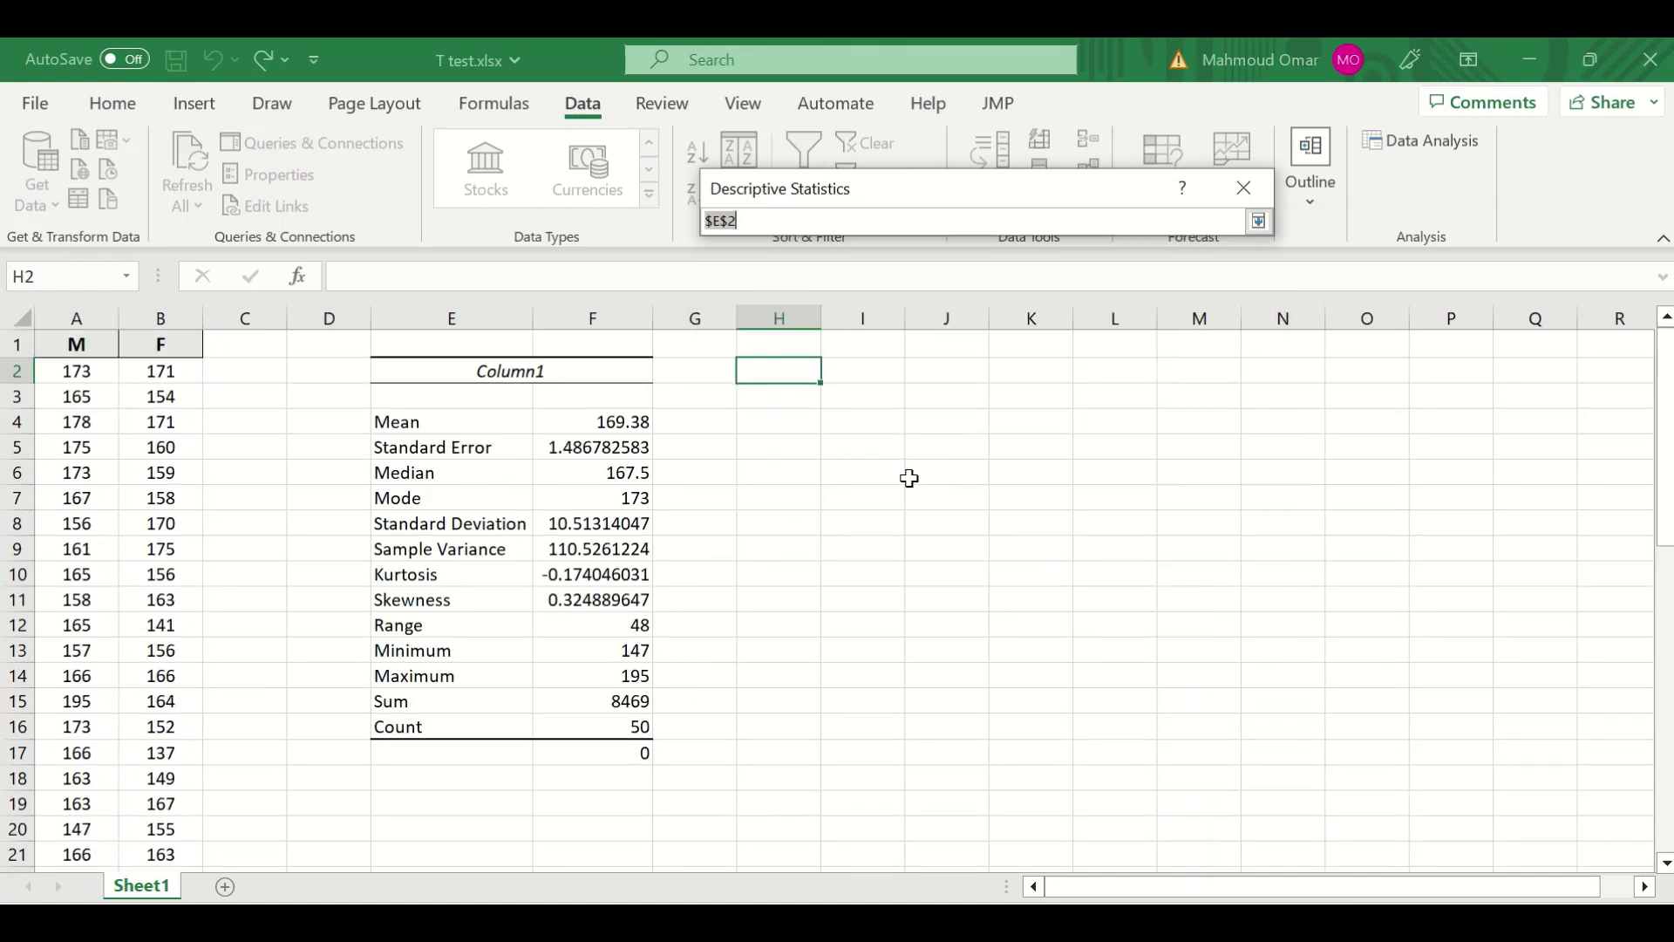
{"action": "left_click", "coordinate": [1257, 221]}
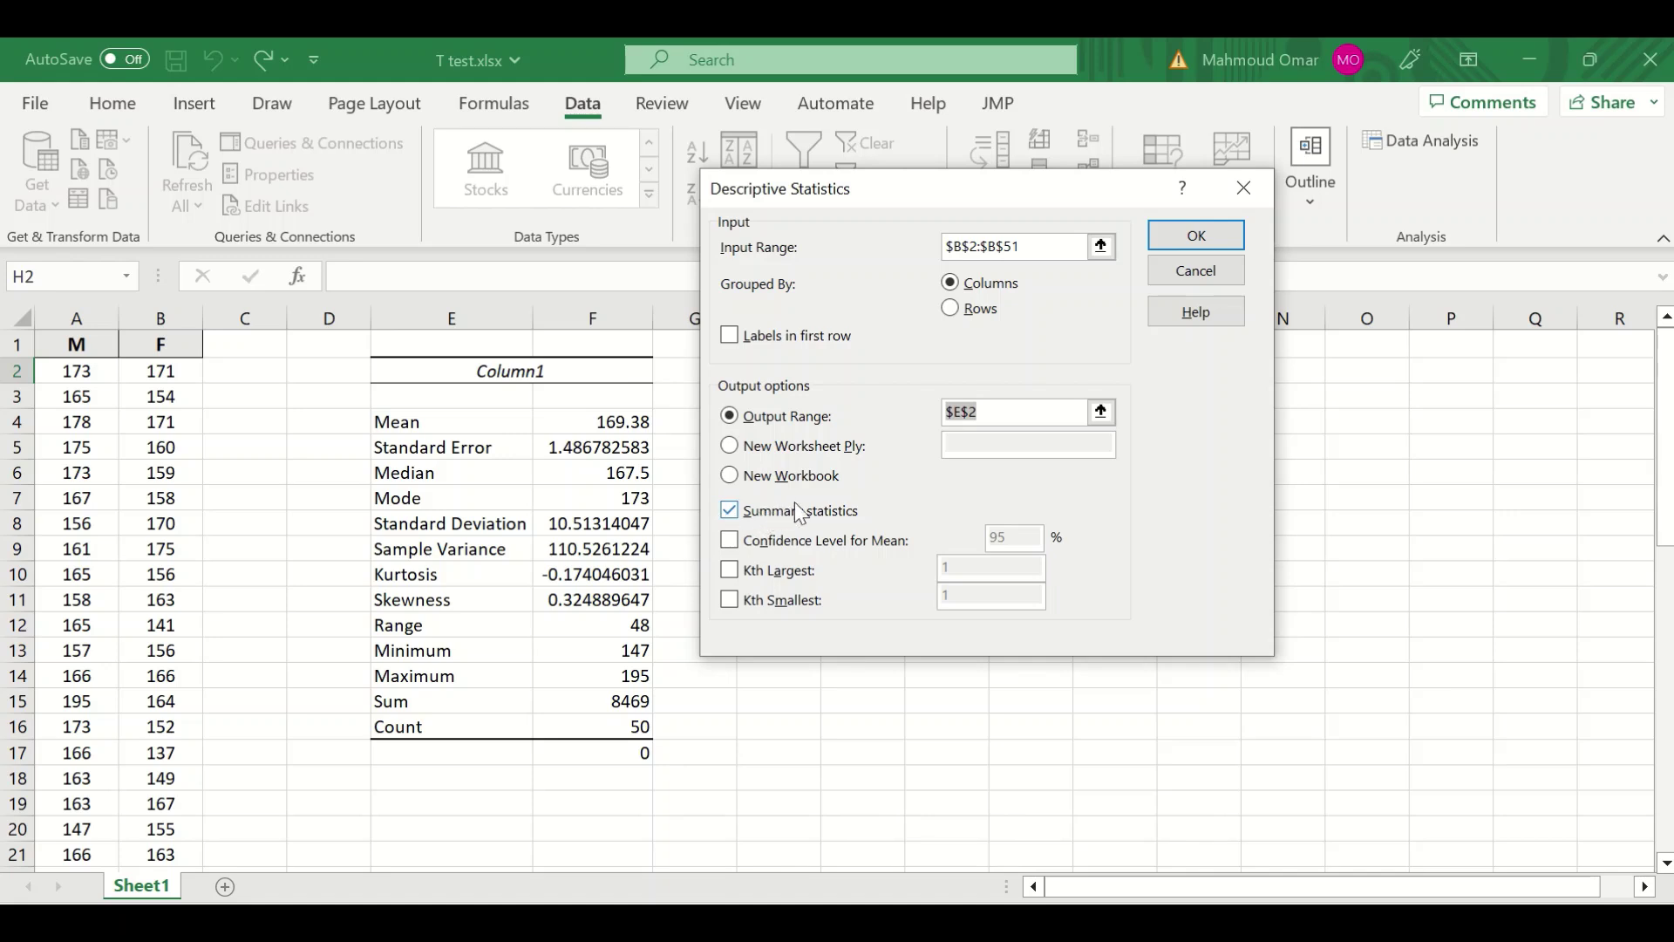
{"action": "left_click", "coordinate": [1100, 411]}
{"action": "left_click", "coordinate": [808, 370]}
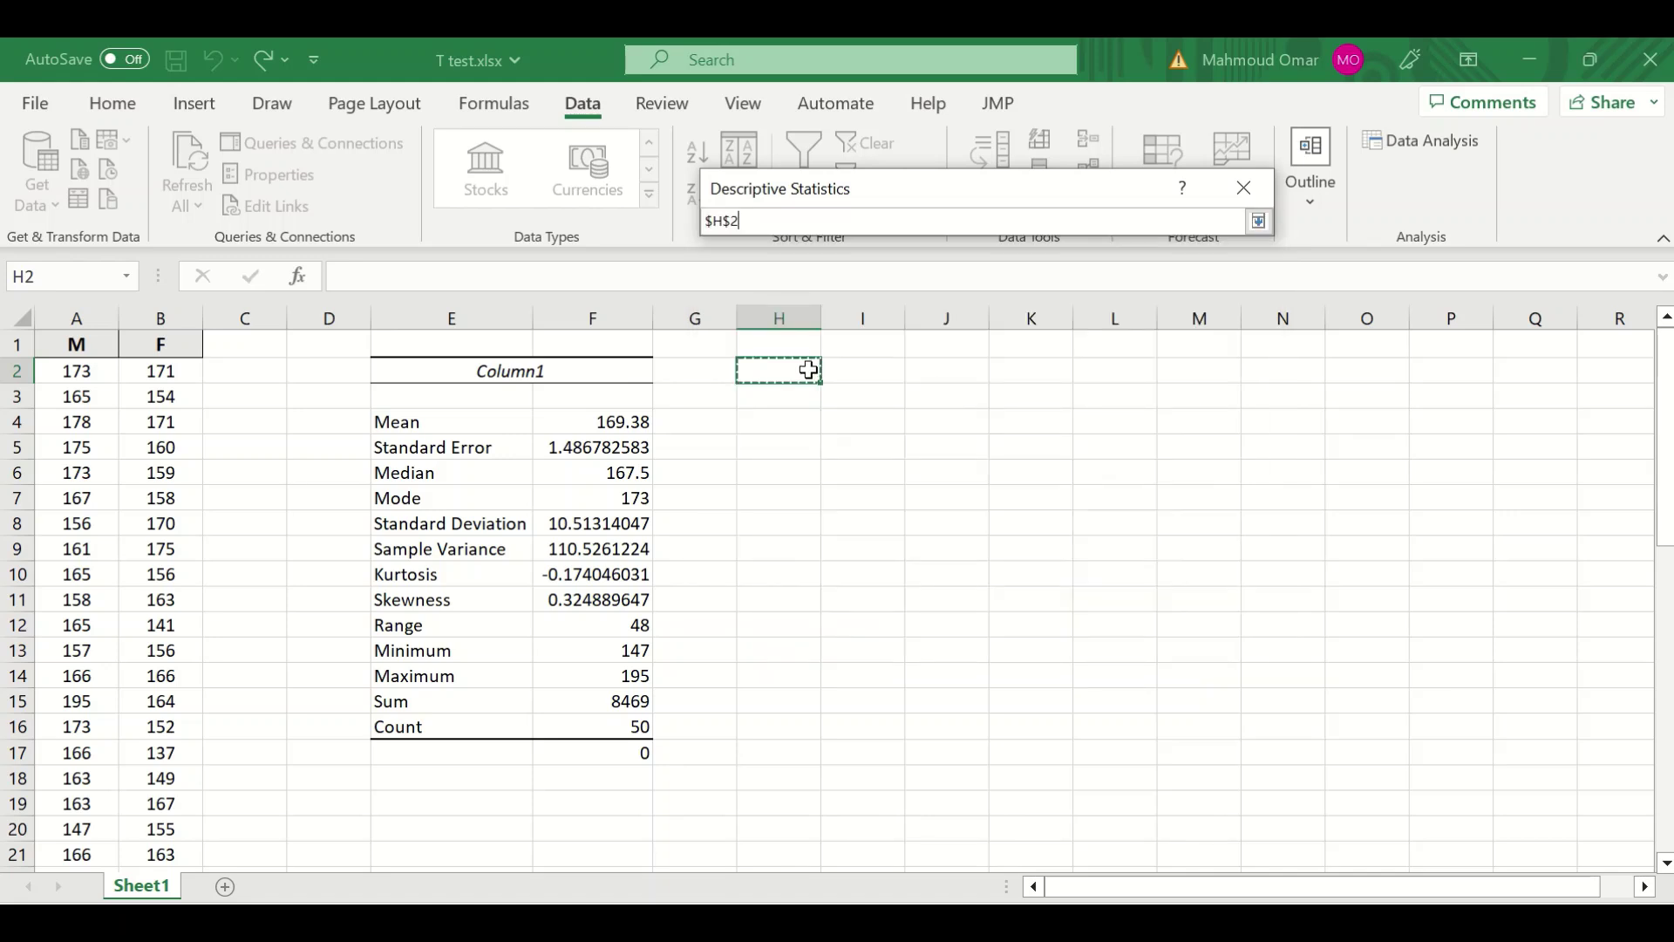
{"action": "left_click", "coordinate": [1259, 222]}
{"action": "left_click", "coordinate": [1195, 232]}
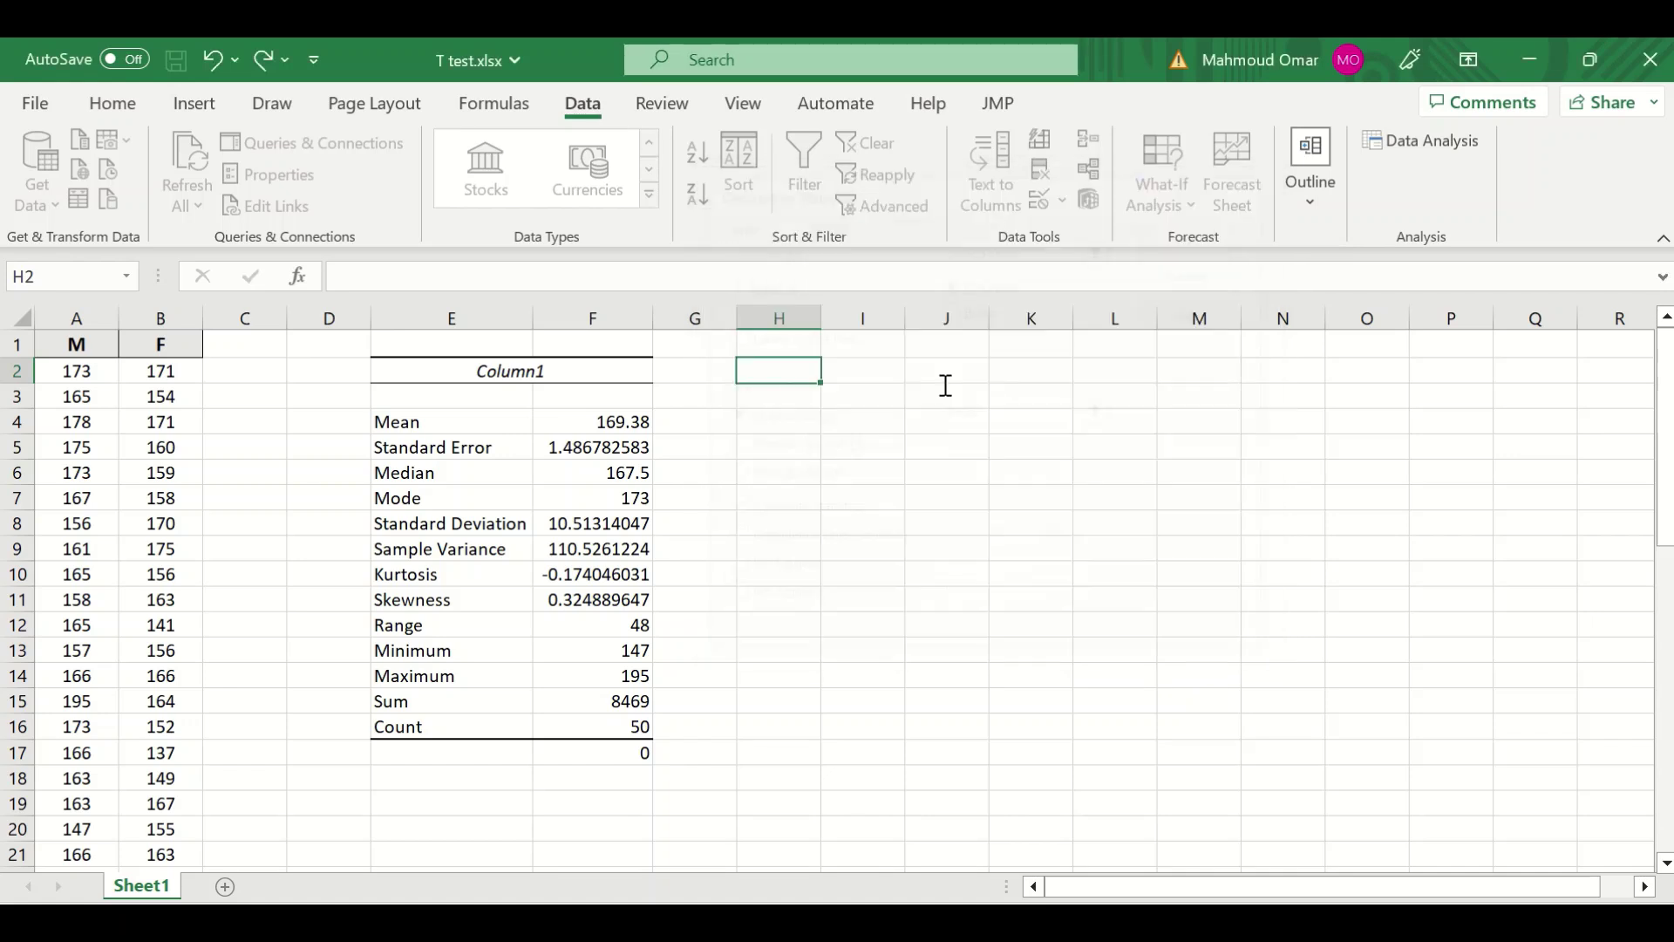
AutoFit columns H and I to show the full labels and values like 9.277776827
{"action": "double_click", "coordinate": [822, 316]}
{"action": "left_click", "coordinate": [978, 319]}
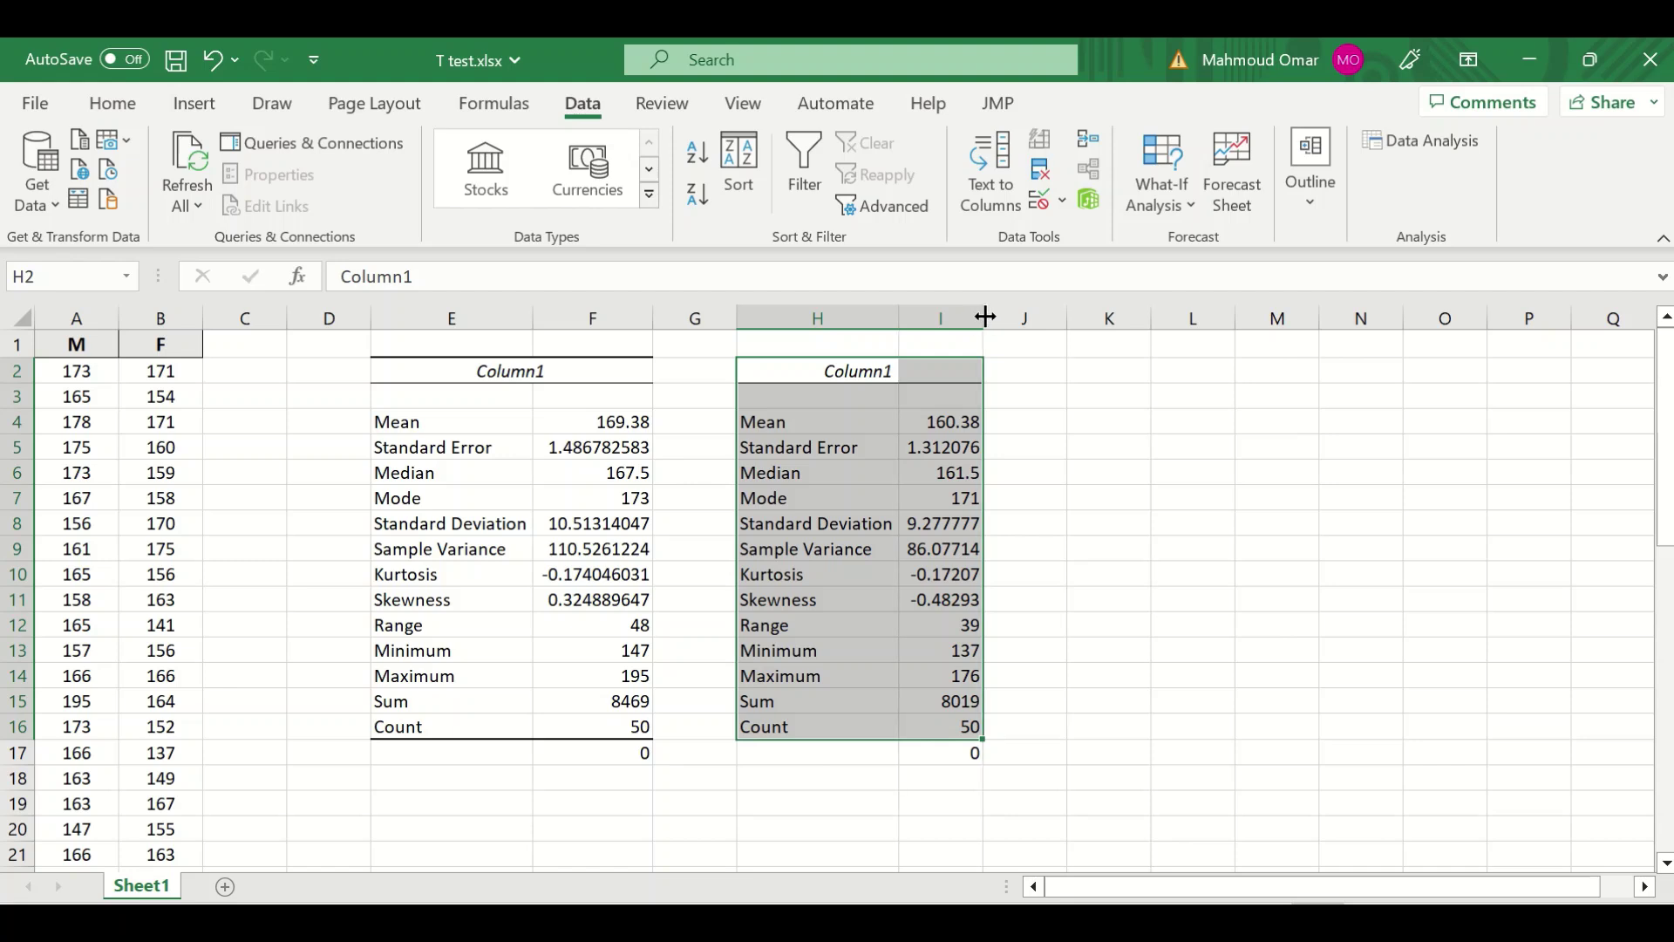
{"action": "double_click", "coordinate": [986, 318]}
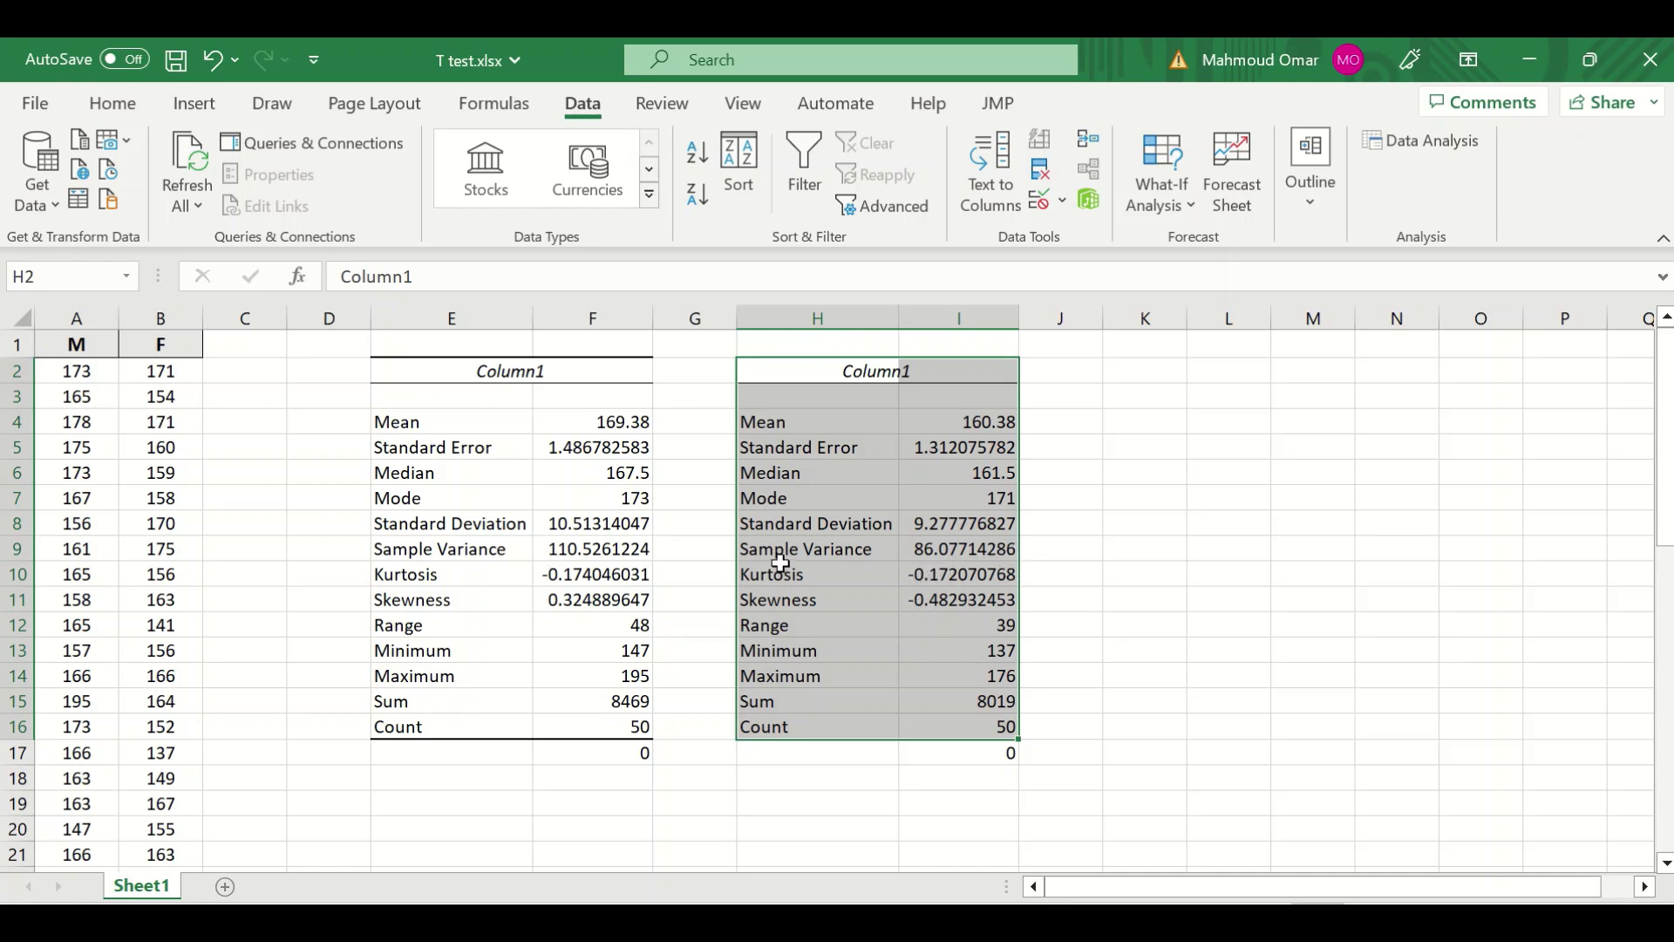
{"action": "double_click", "coordinate": [1152, 551]}
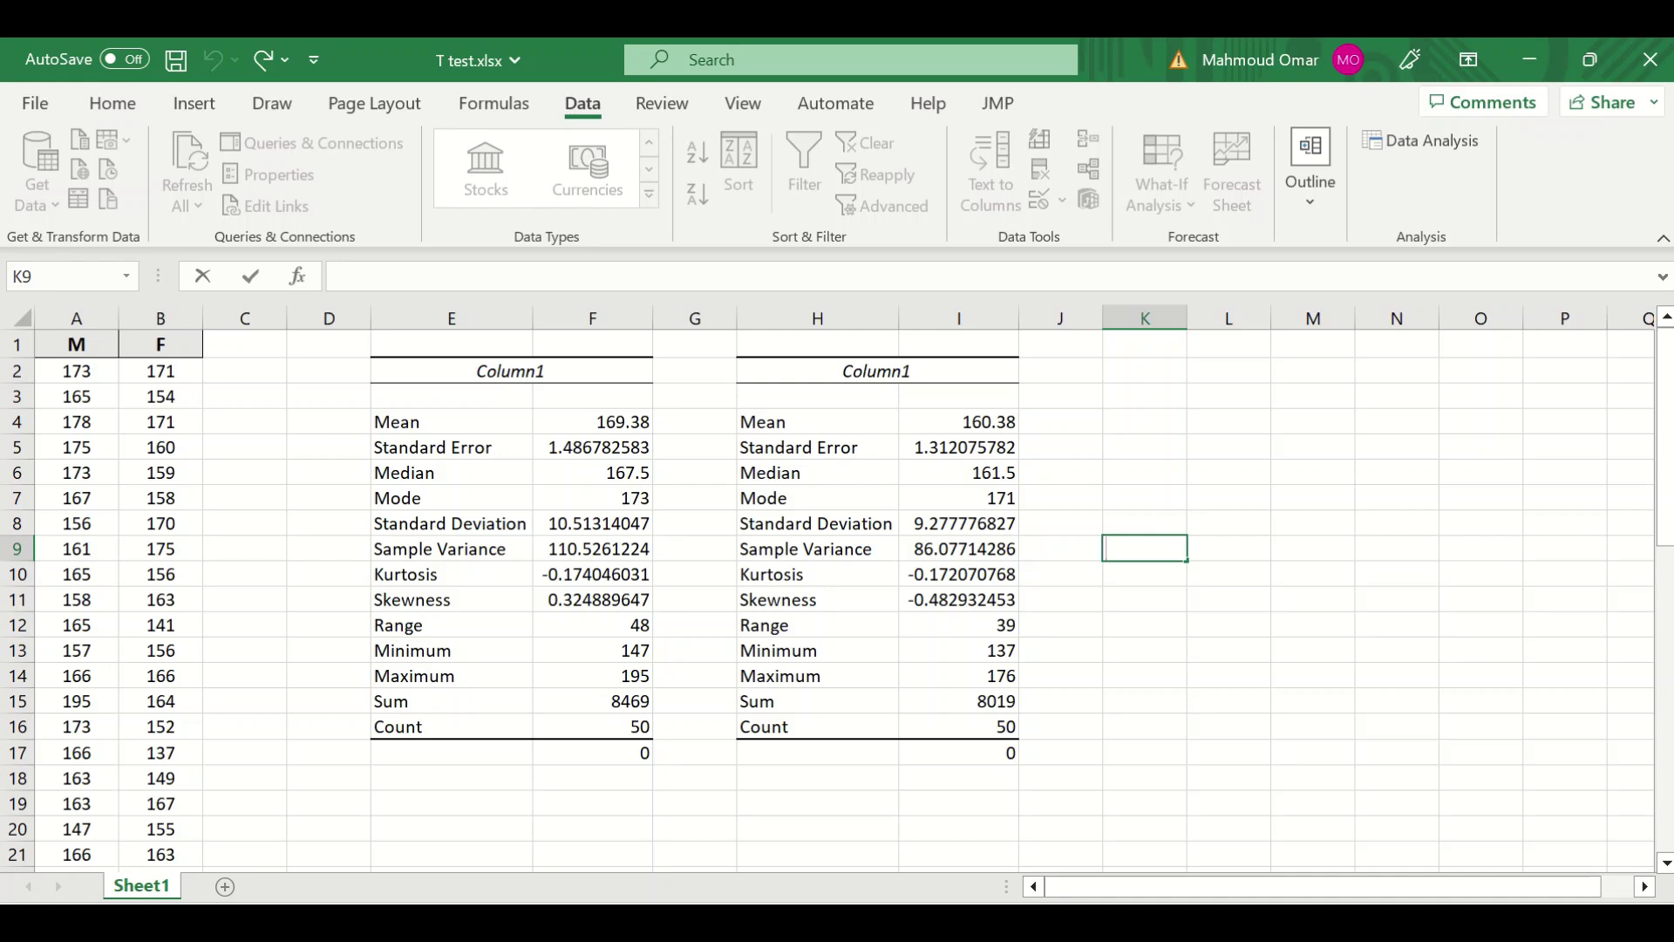
Enter =F9/I9 in K9 to get the M-to-F variance ratio 1.284036
{"action": "type", "text": "="}
{"action": "left_click", "coordinate": [562, 552]}
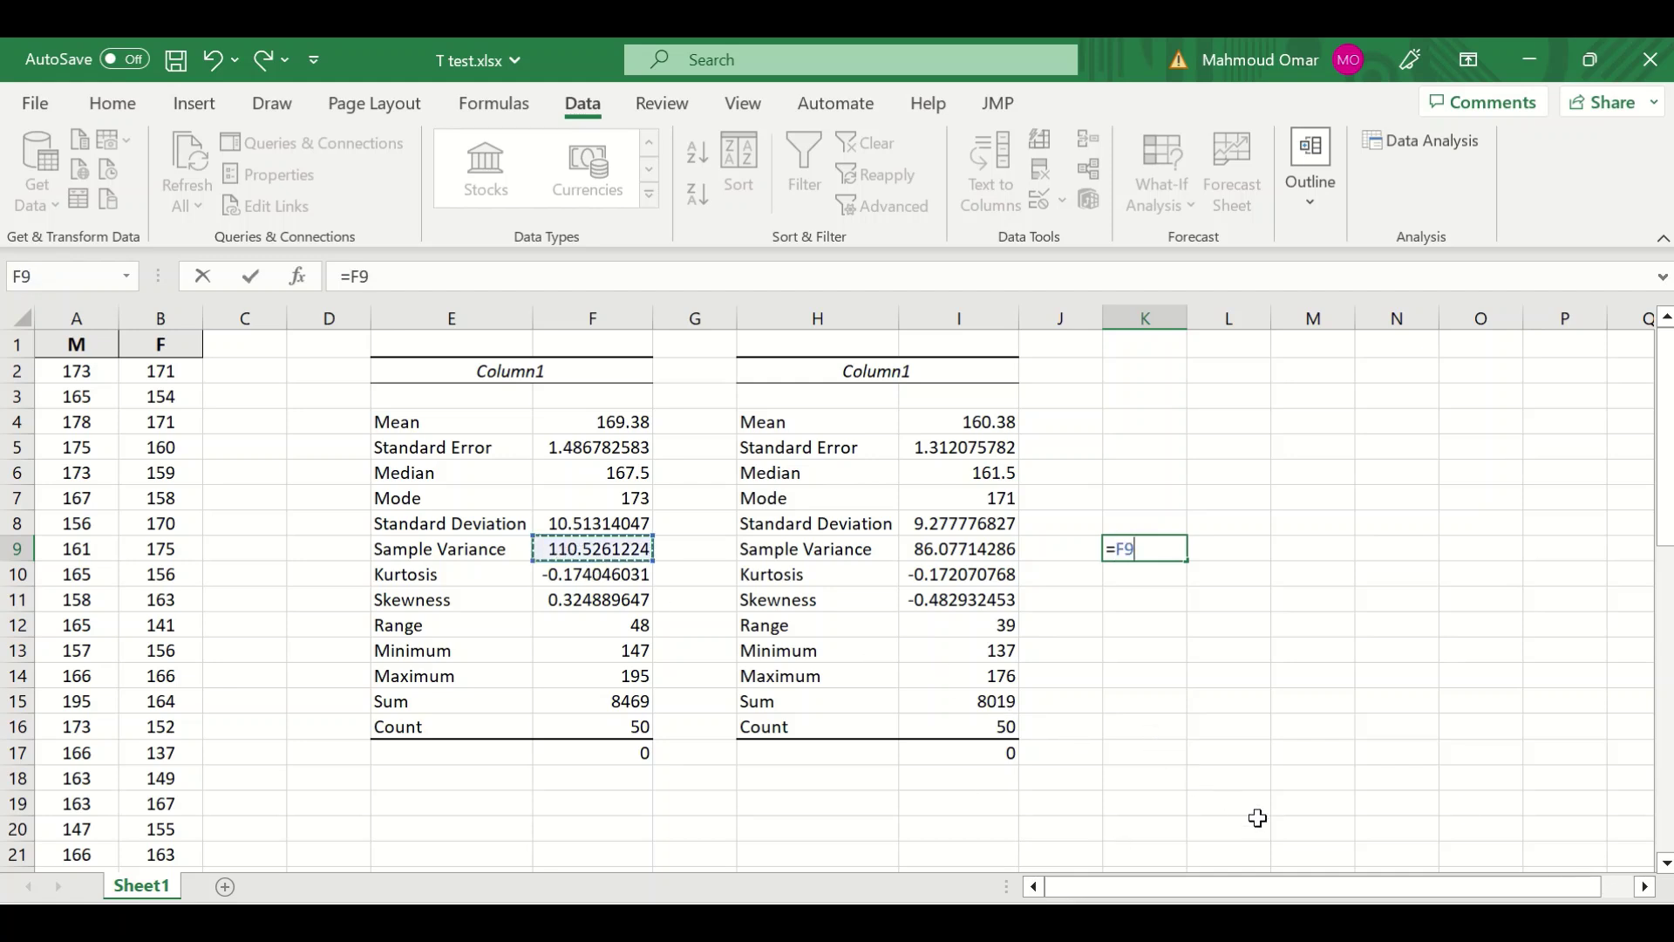
{"action": "type", "text": "/"}
{"action": "left_click", "coordinate": [975, 548]}
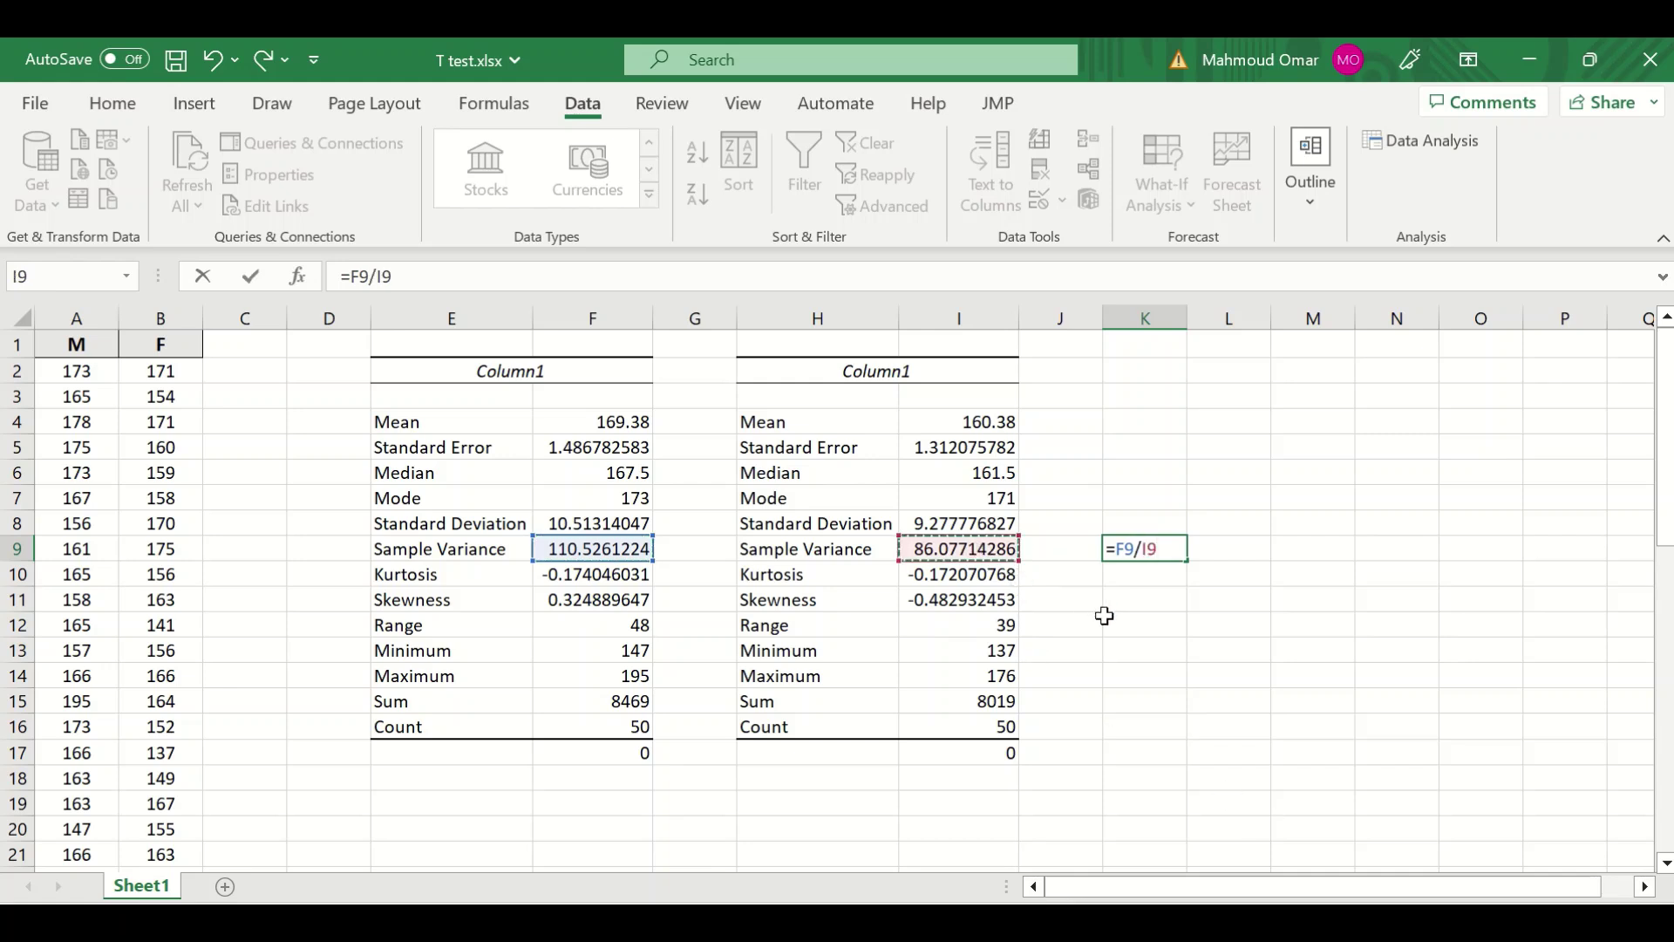
{"action": "key", "text": "Return"}
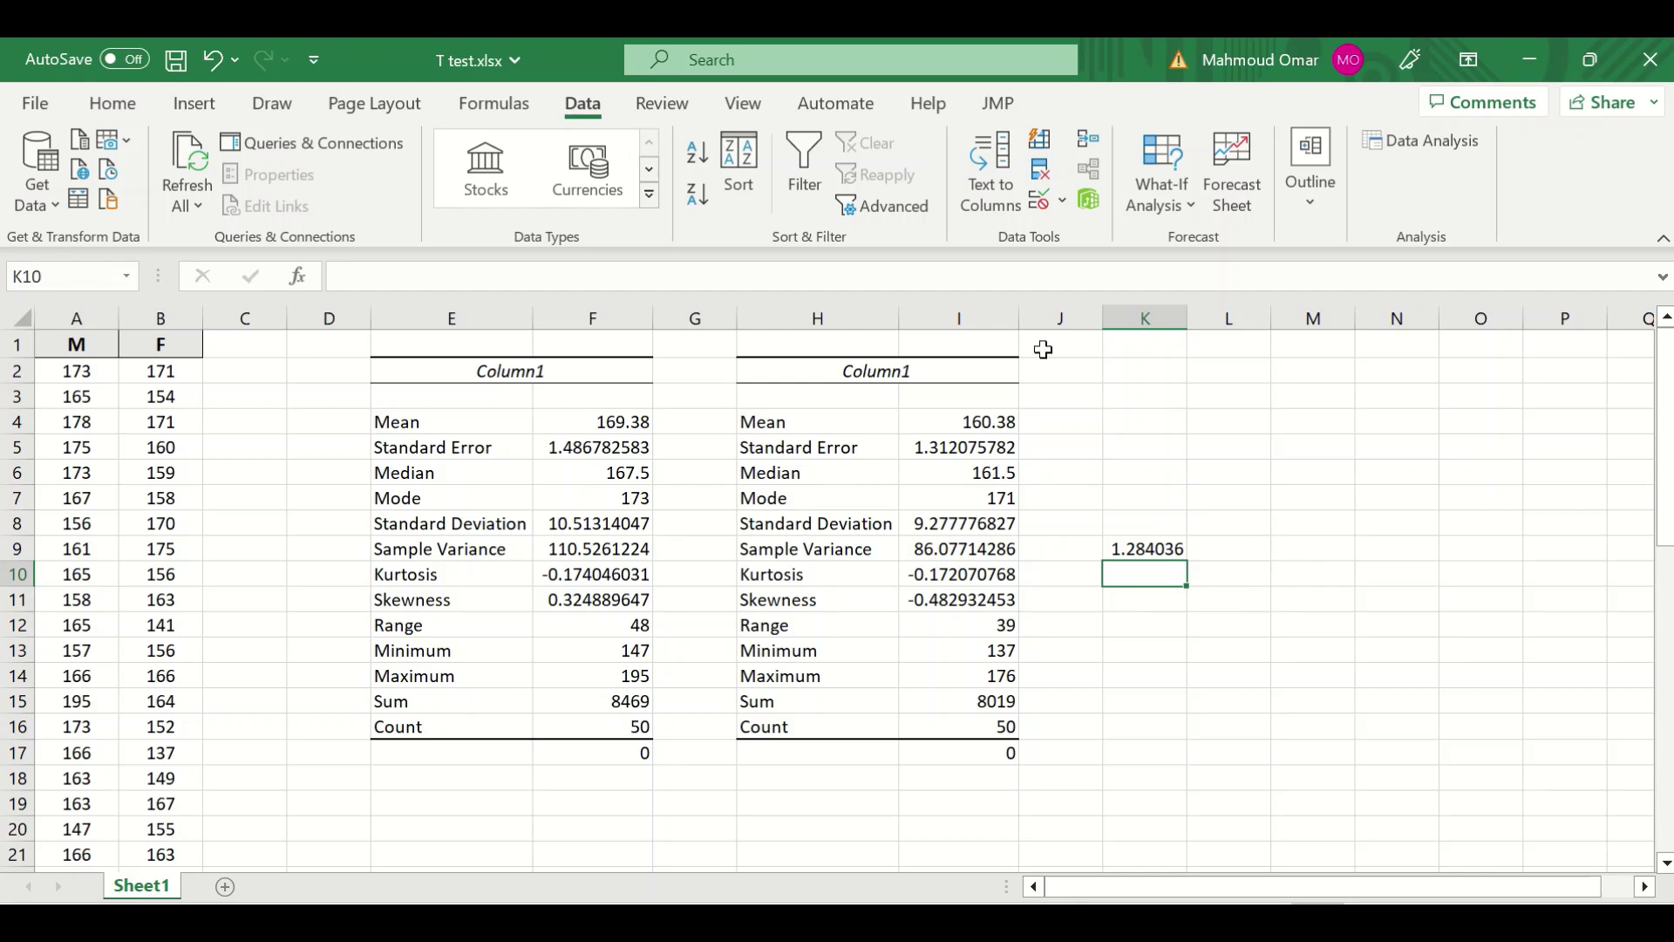
{"action": "left_click", "coordinate": [1405, 132]}
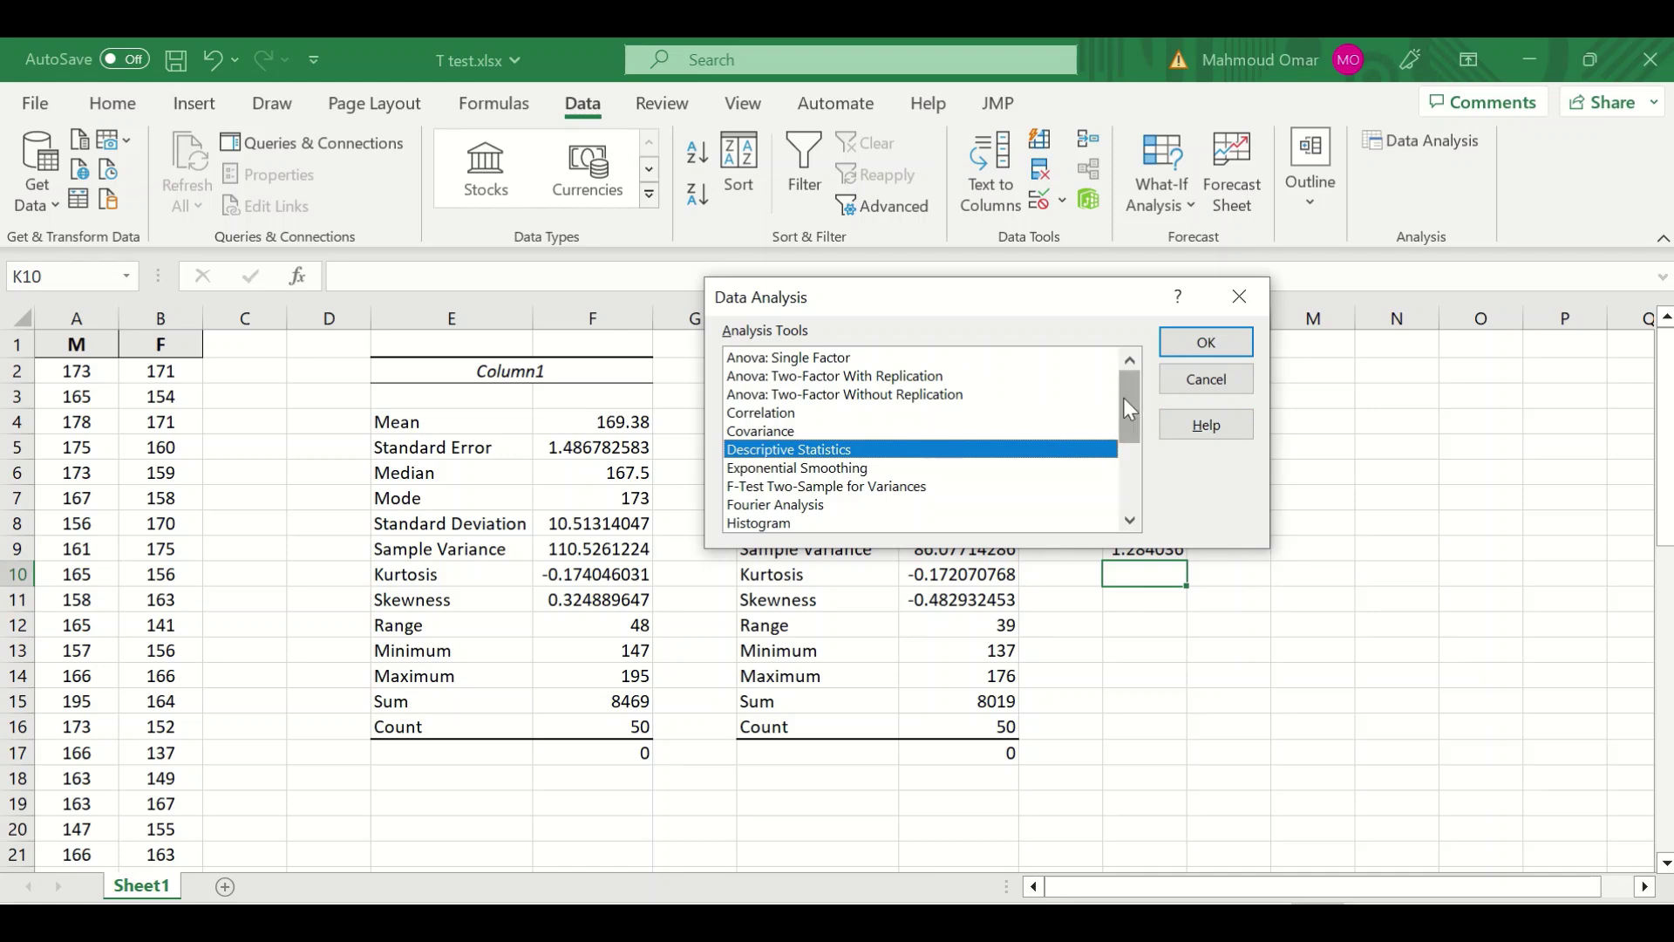
Choose F-Test Two-Sample for Variances and set Variable 1 to A2:A51
{"action": "left_click_drag", "start_coordinate": [1127, 387], "coordinate": [1128, 396]}
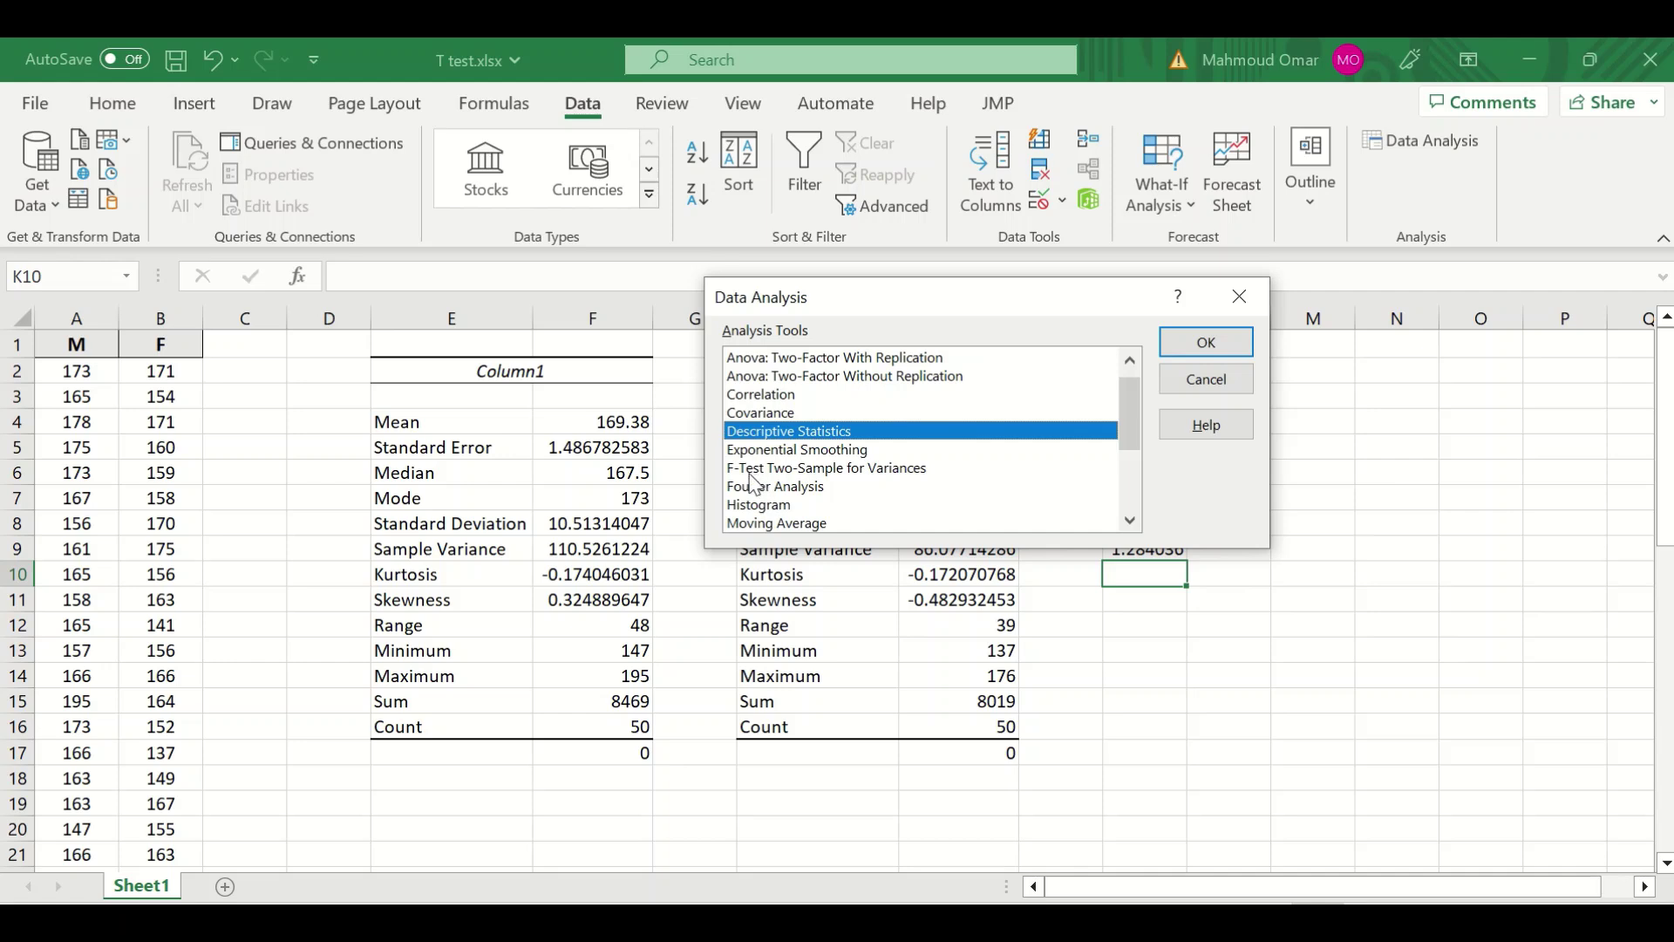
{"action": "left_click", "coordinate": [790, 474]}
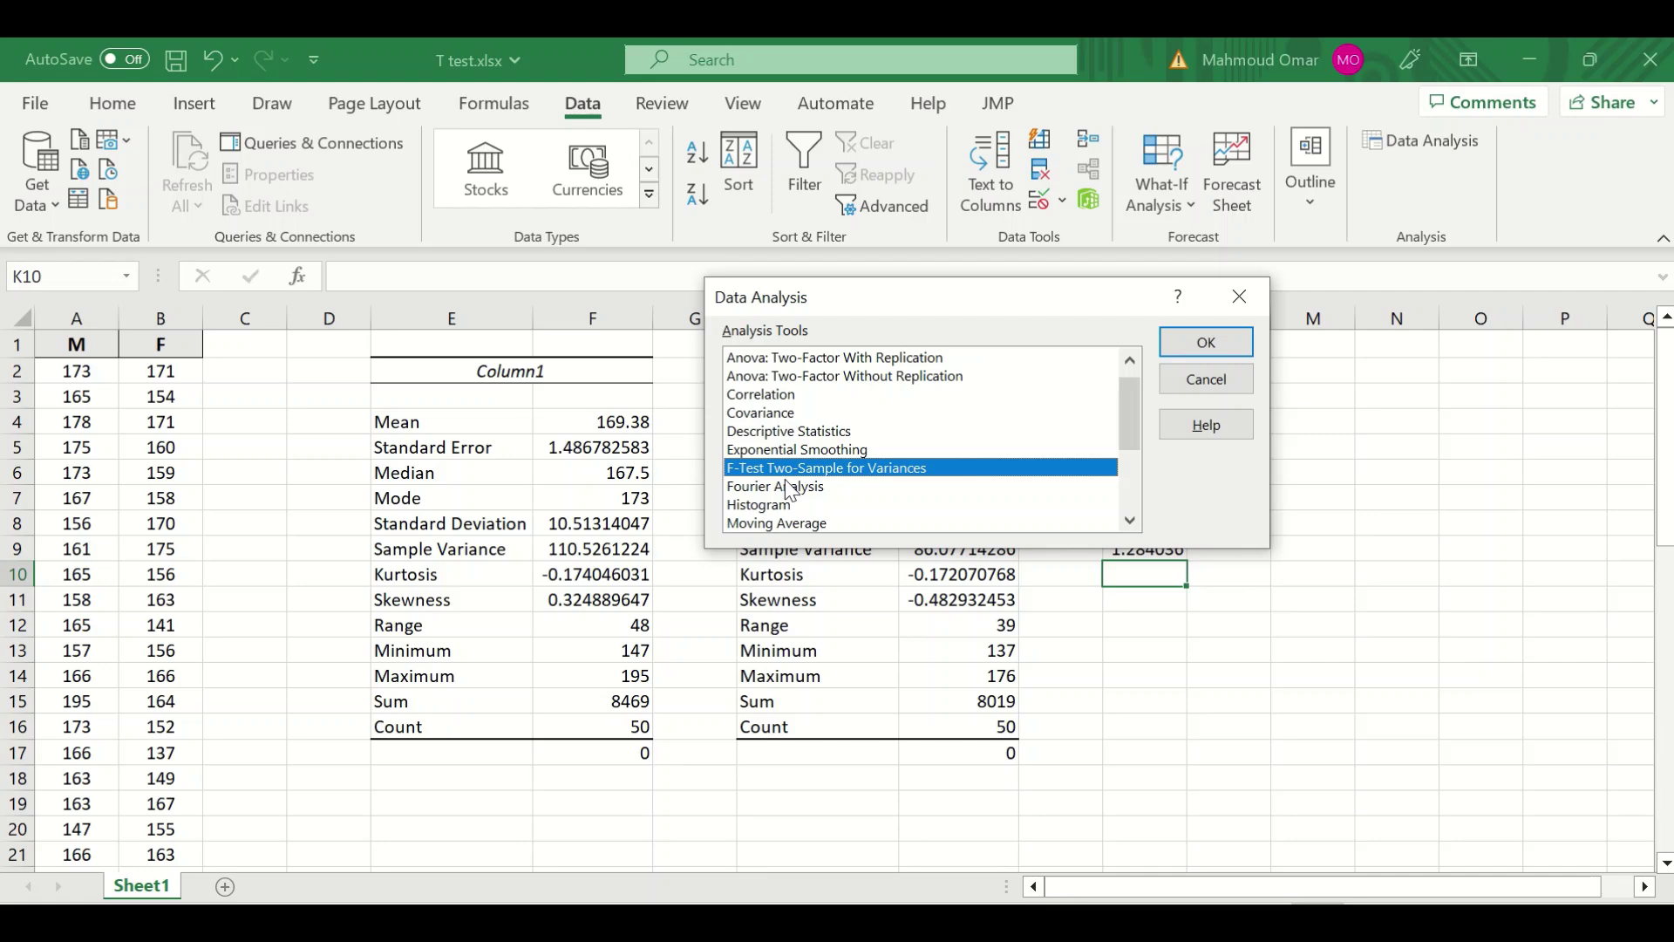
{"action": "left_click", "coordinate": [1198, 345]}
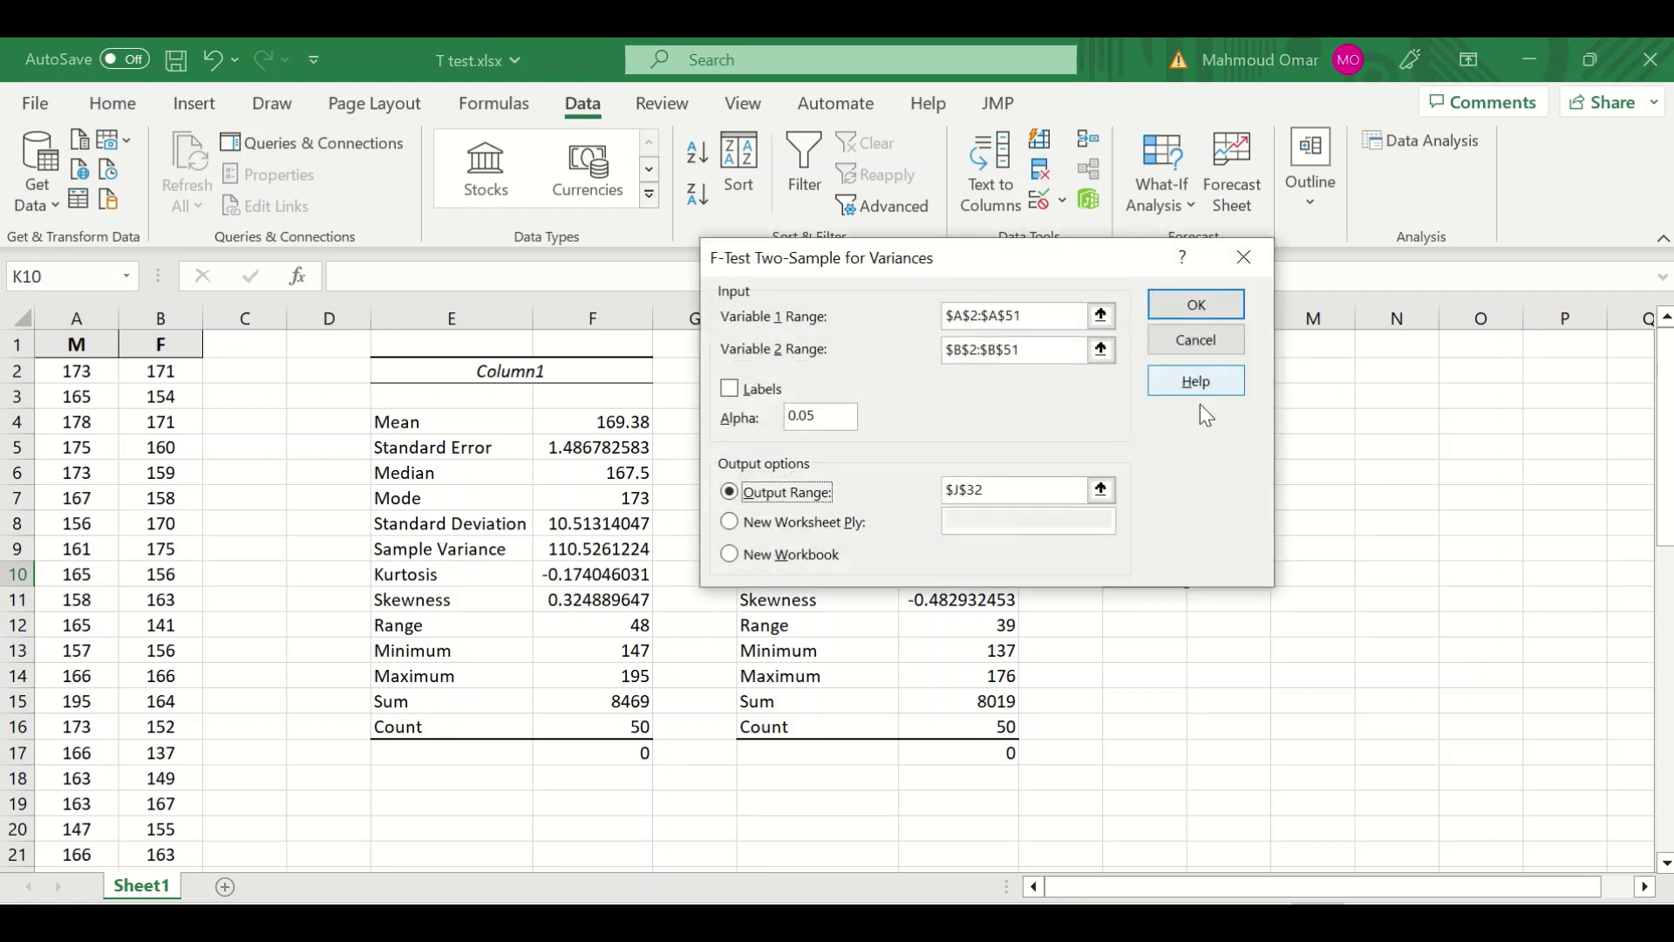
{"action": "left_click_drag", "start_coordinate": [1115, 262], "coordinate": [1458, 190]}
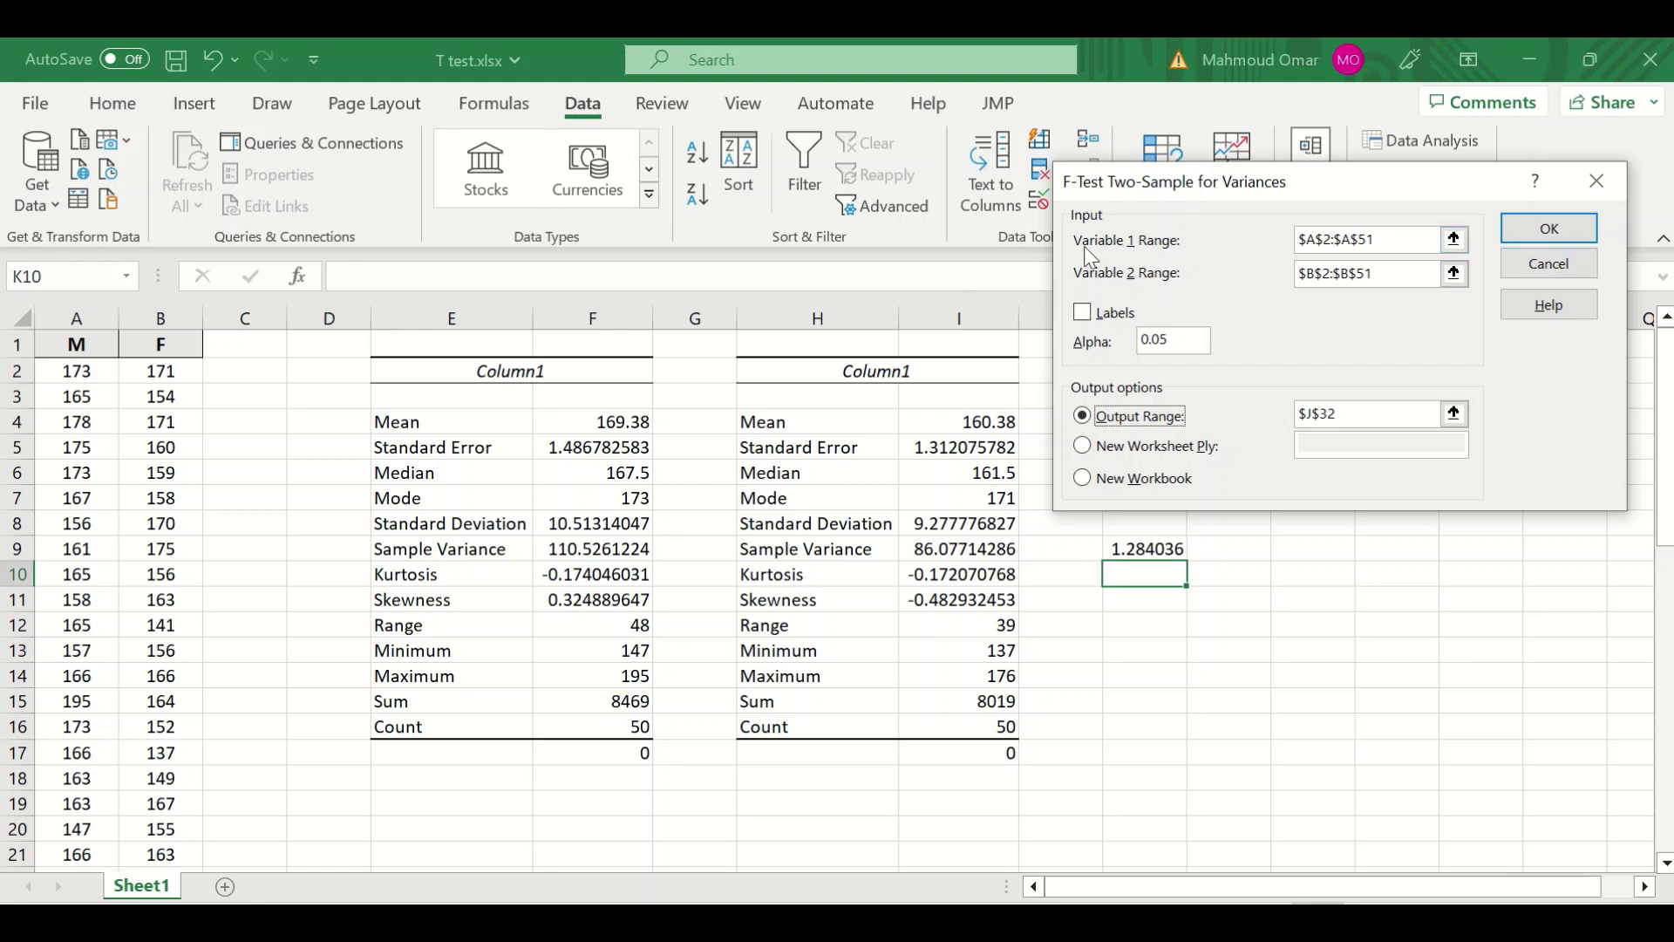
{"action": "left_click", "coordinate": [1454, 239]}
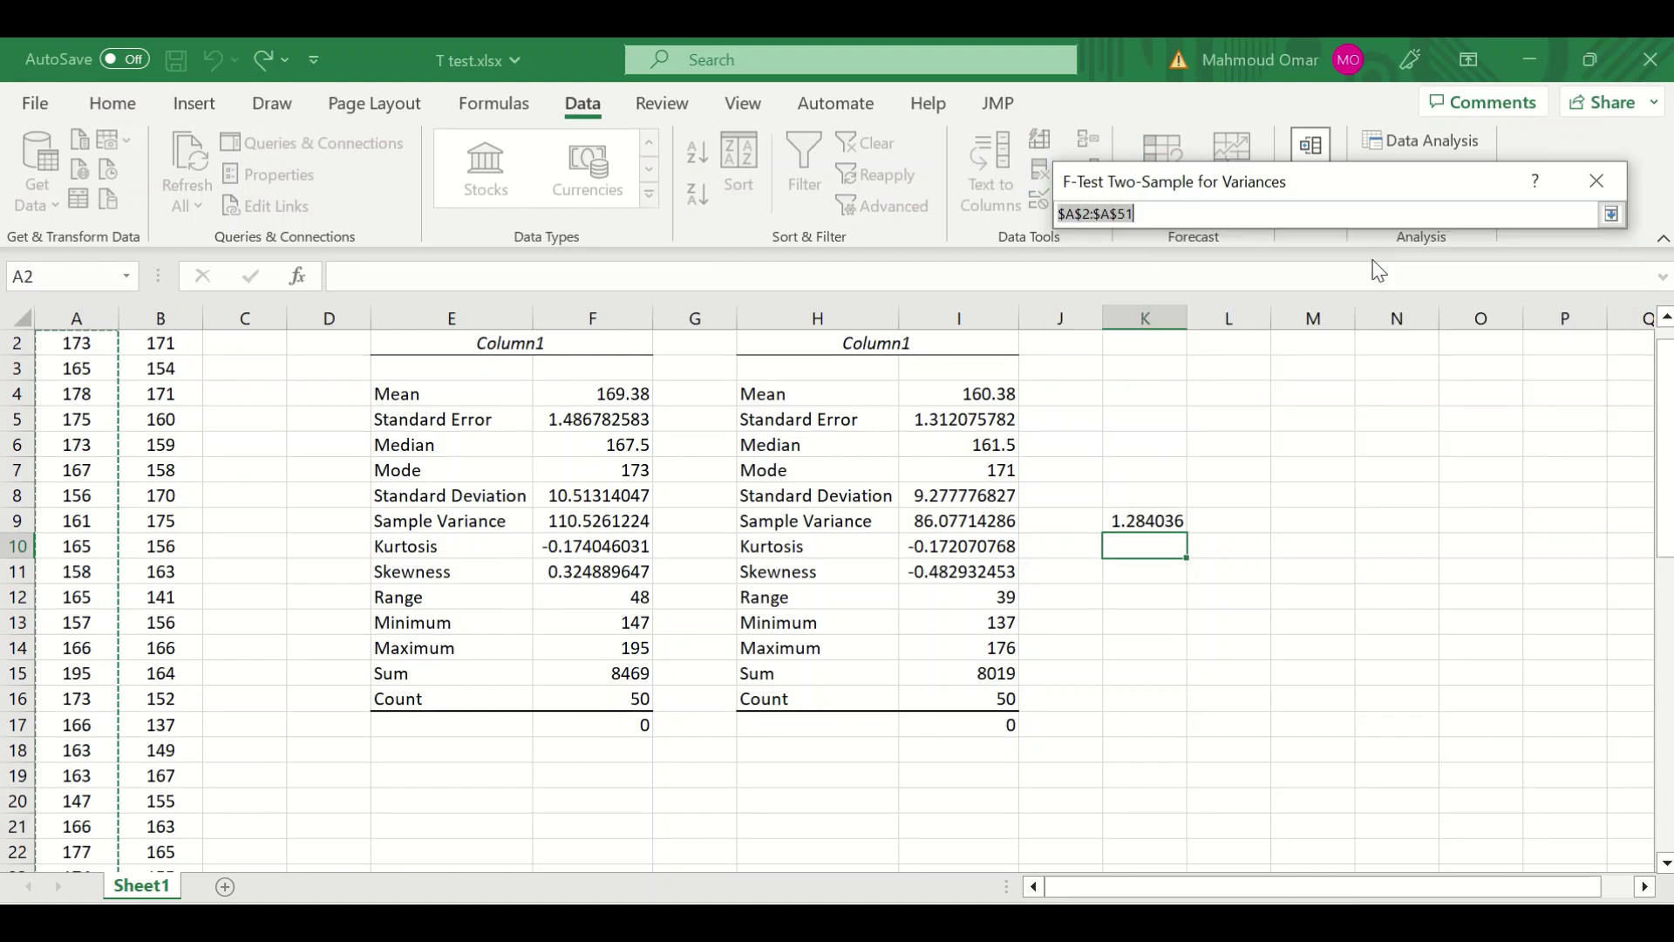
{"action": "scroll", "coordinate": [97, 431], "scroll_direction": "up", "scroll_amount": 1}
{"action": "left_click", "coordinate": [58, 374]}
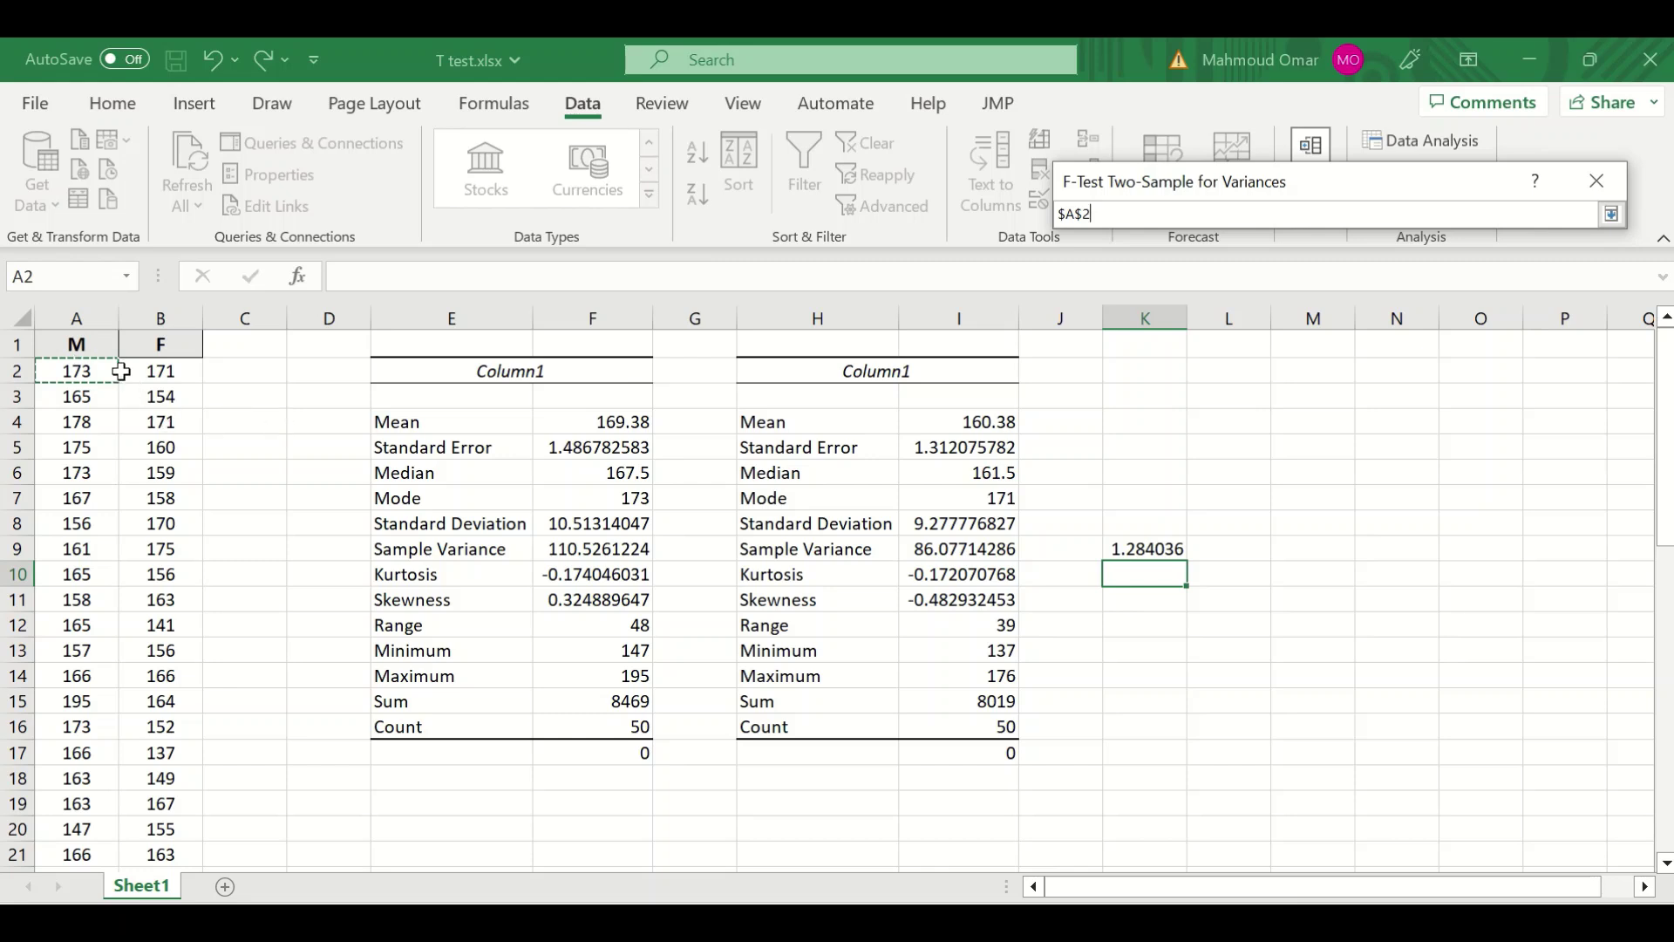
{"action": "key", "text": "ctrl+shift+Down"}
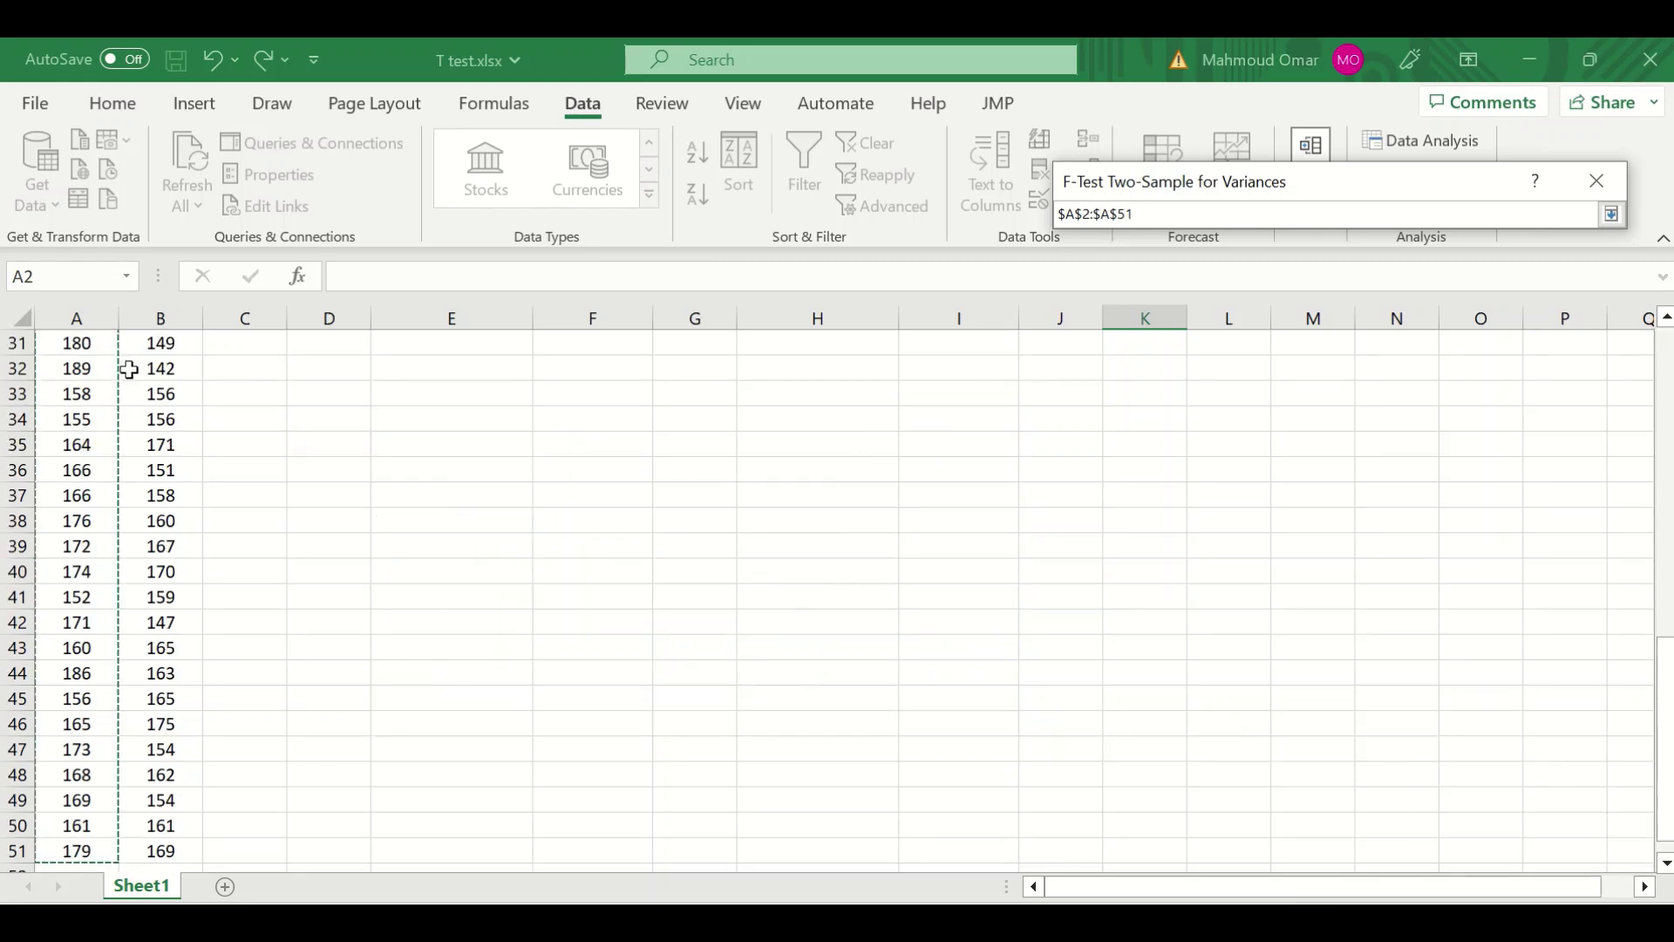
{"action": "left_click", "coordinate": [1612, 215]}
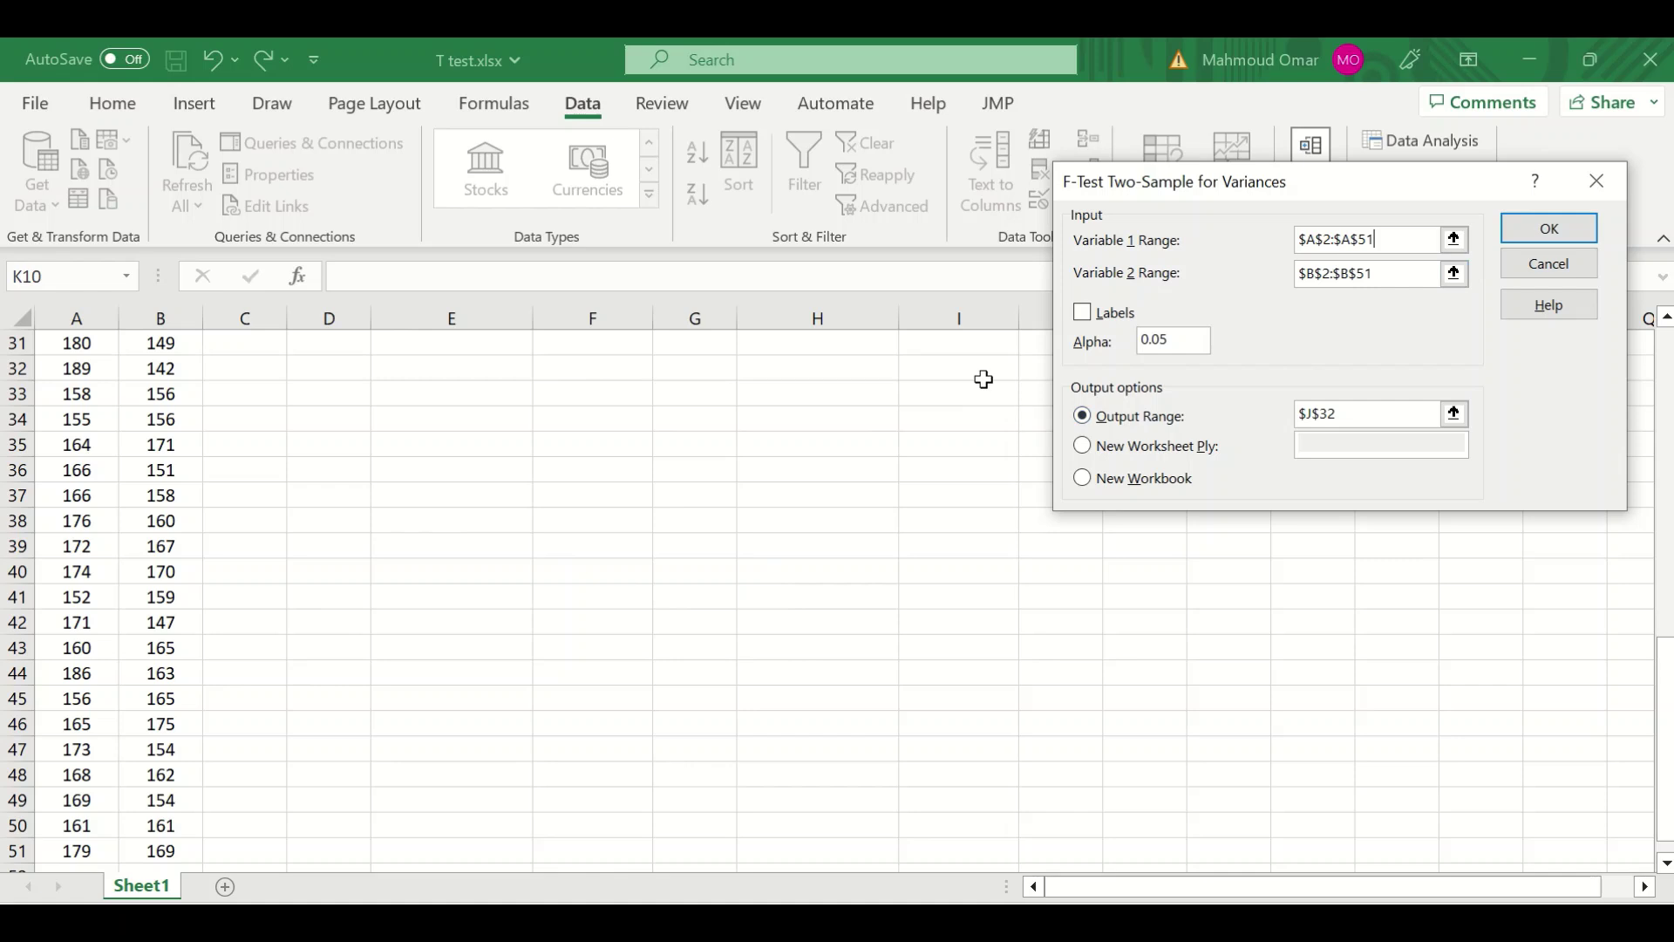
Set Variable 2 to B2:B51 and output to M2, run the F-test, and resize columns M and O
{"action": "left_click", "coordinate": [1453, 274]}
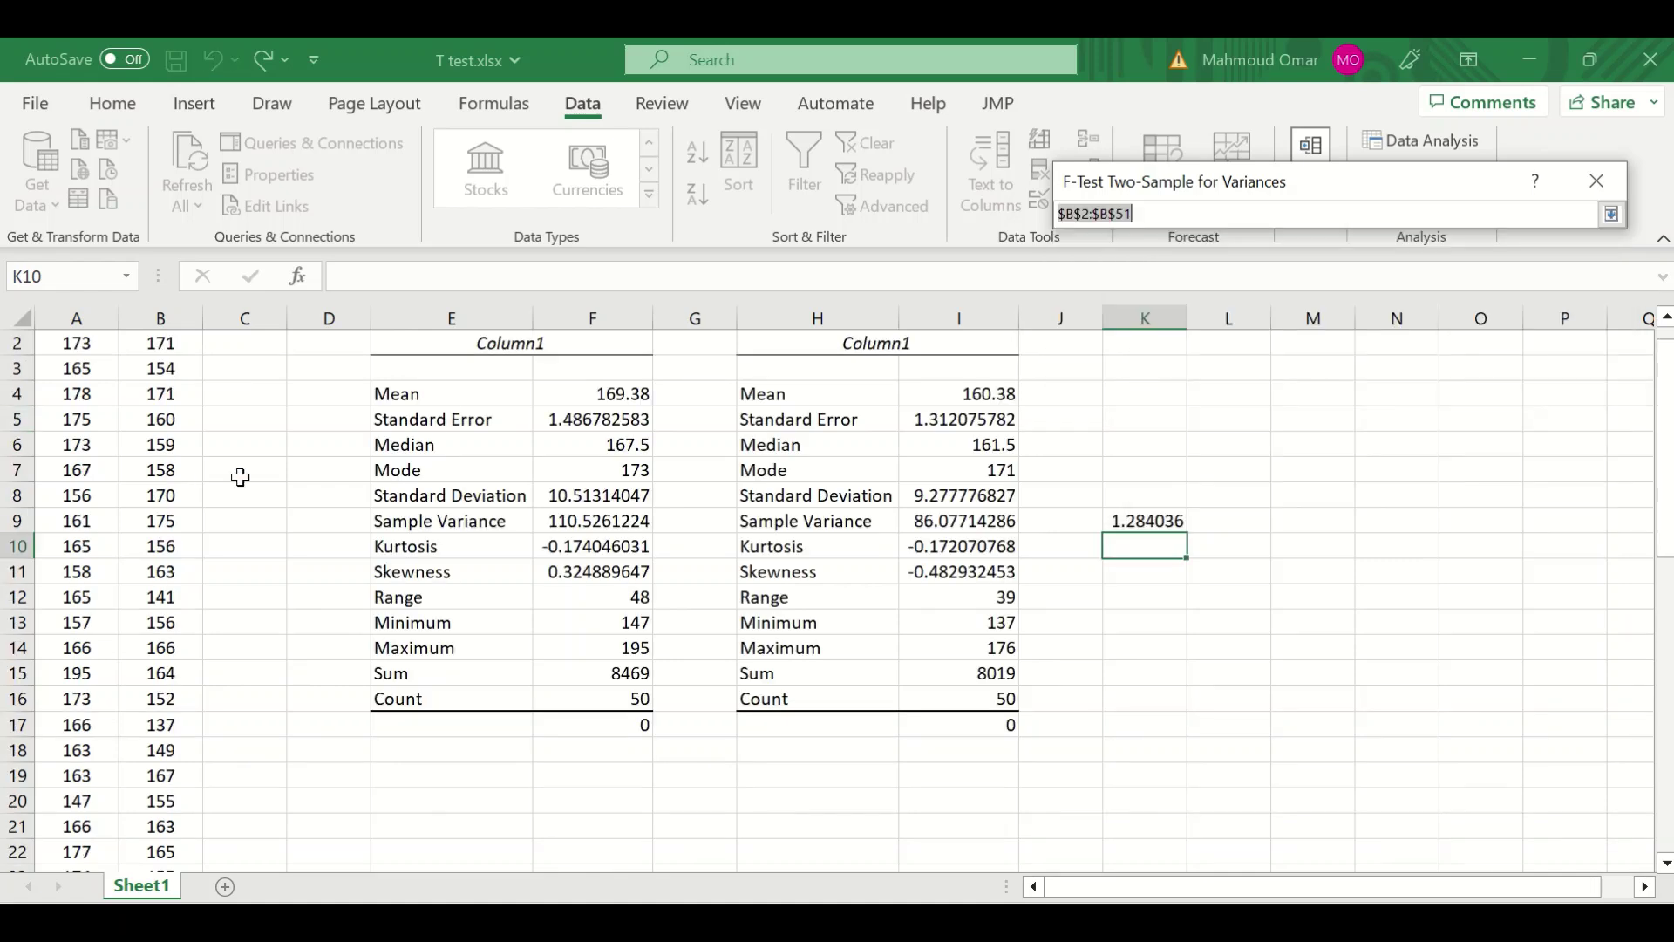
{"action": "scroll", "coordinate": [235, 474], "scroll_direction": "up", "scroll_amount": 1}
{"action": "left_click", "coordinate": [161, 372]}
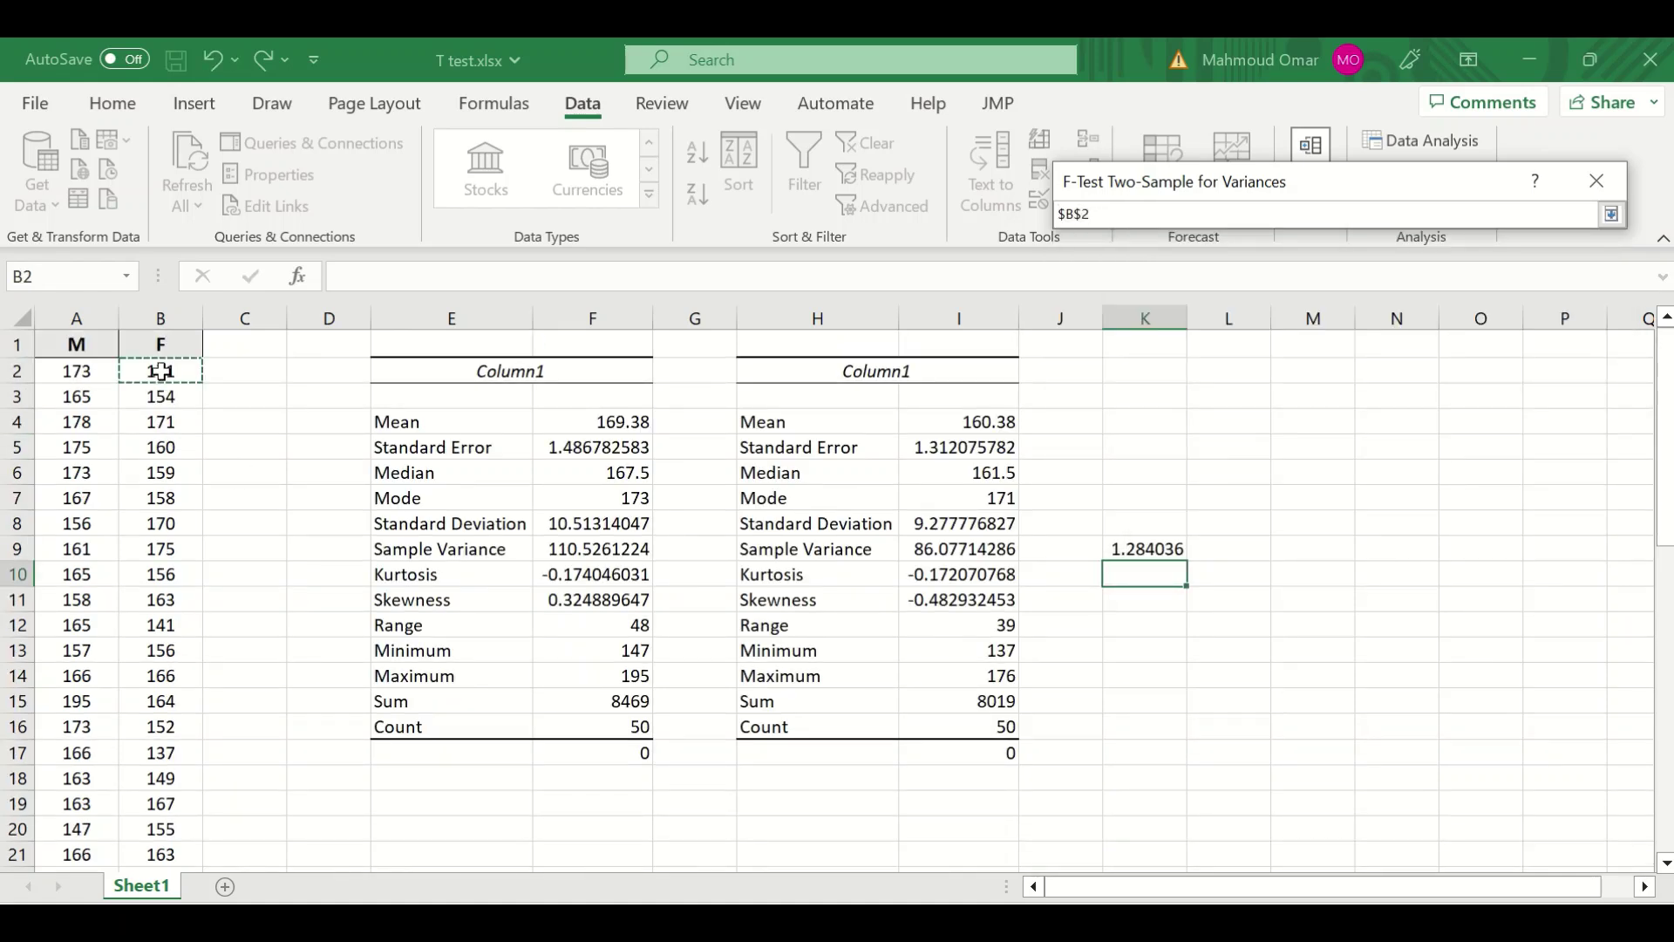
{"action": "key", "text": "ctrl+shift+Down"}
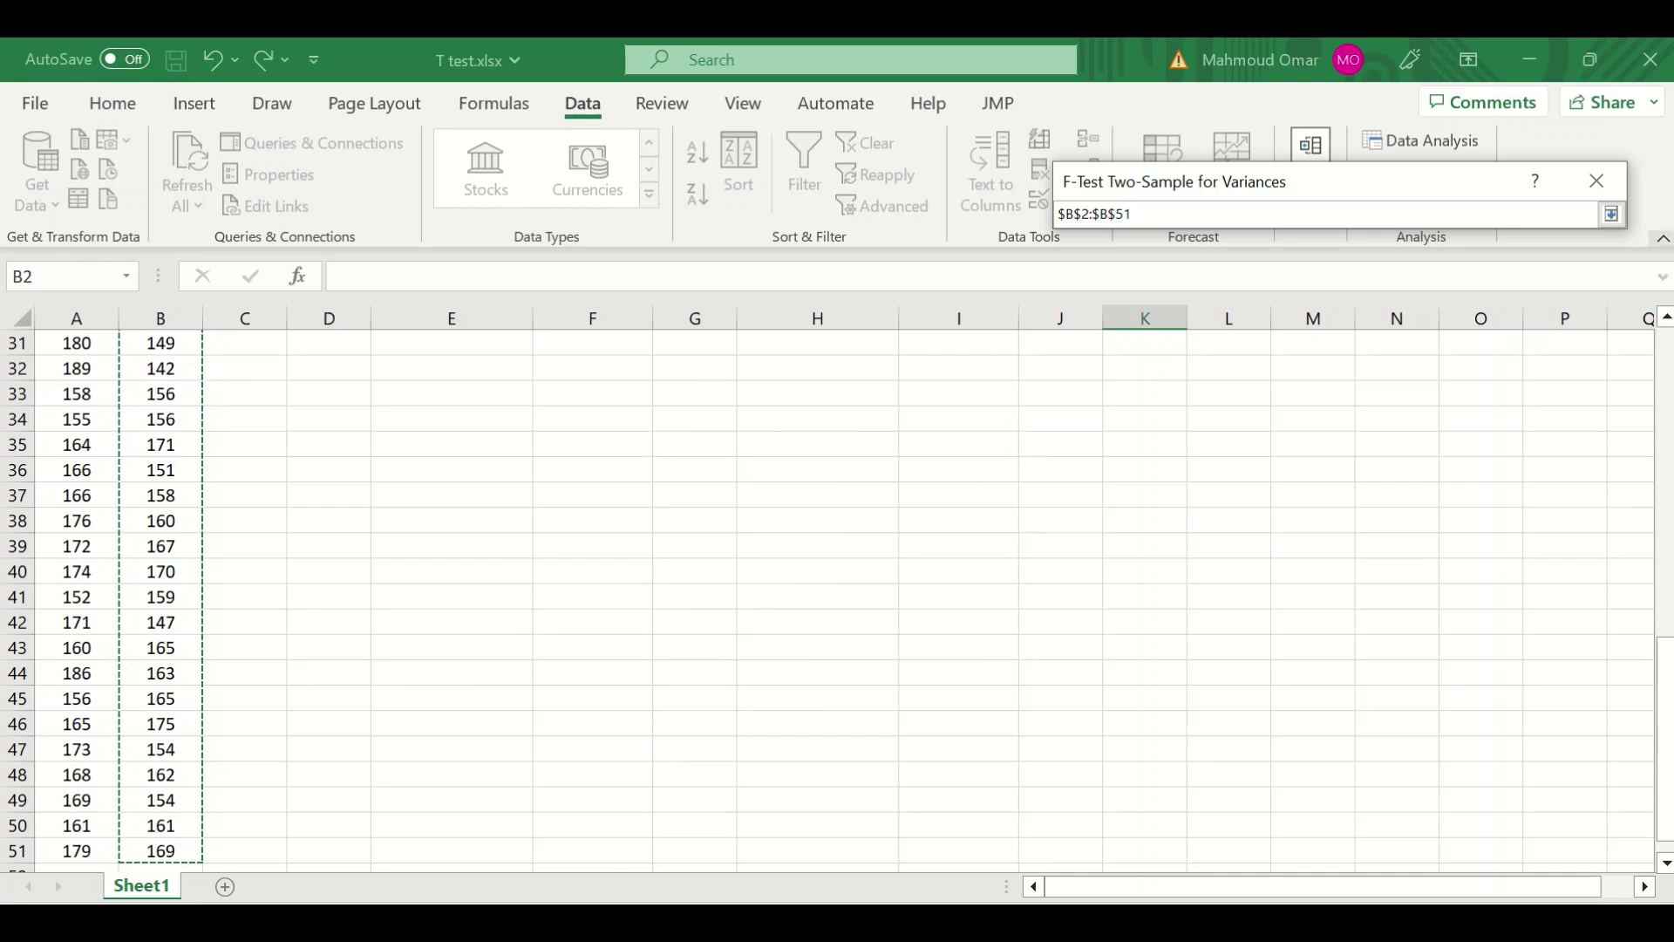
{"action": "left_click", "coordinate": [1611, 215]}
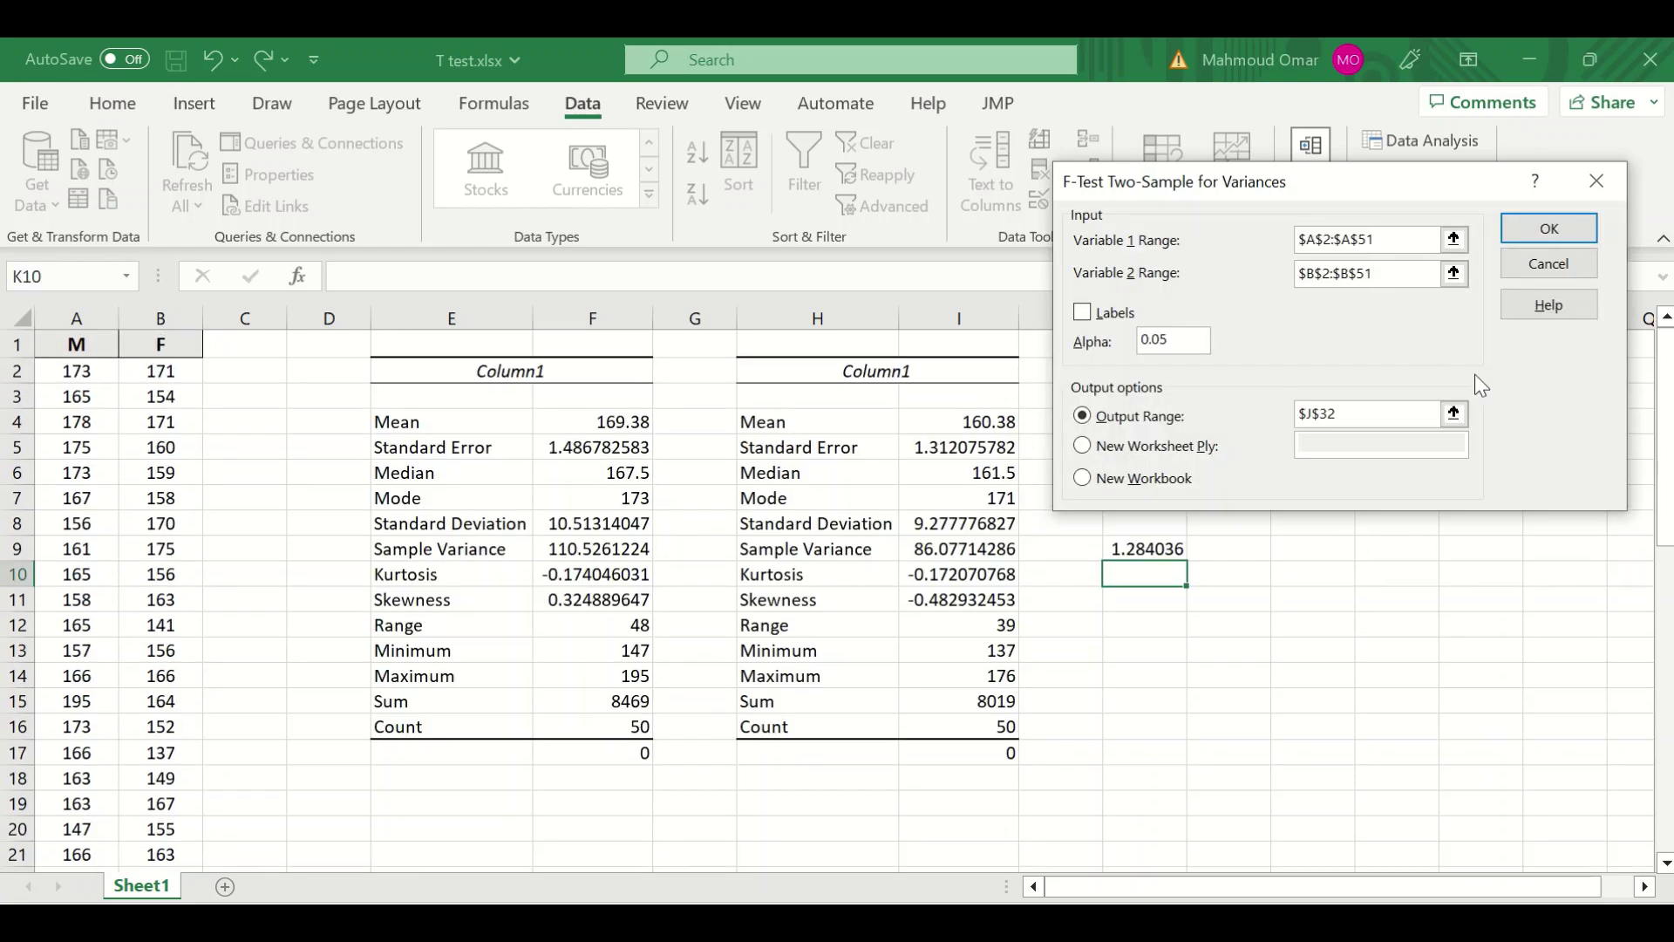
{"action": "left_click", "coordinate": [1453, 415]}
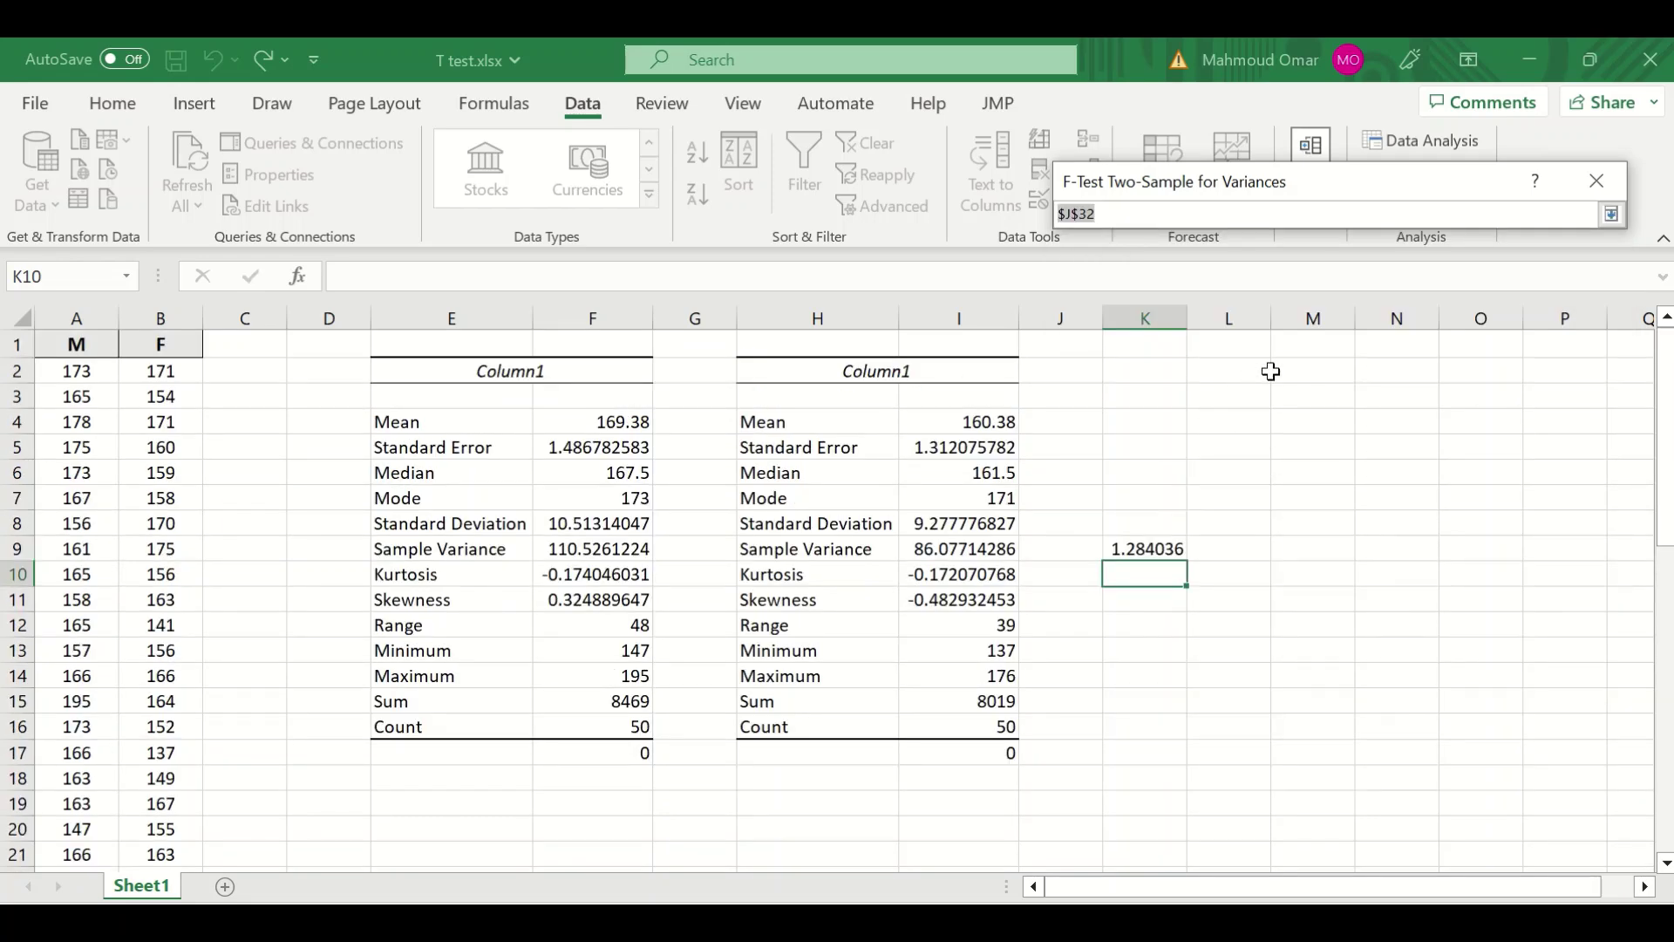
{"action": "left_click", "coordinate": [1291, 368]}
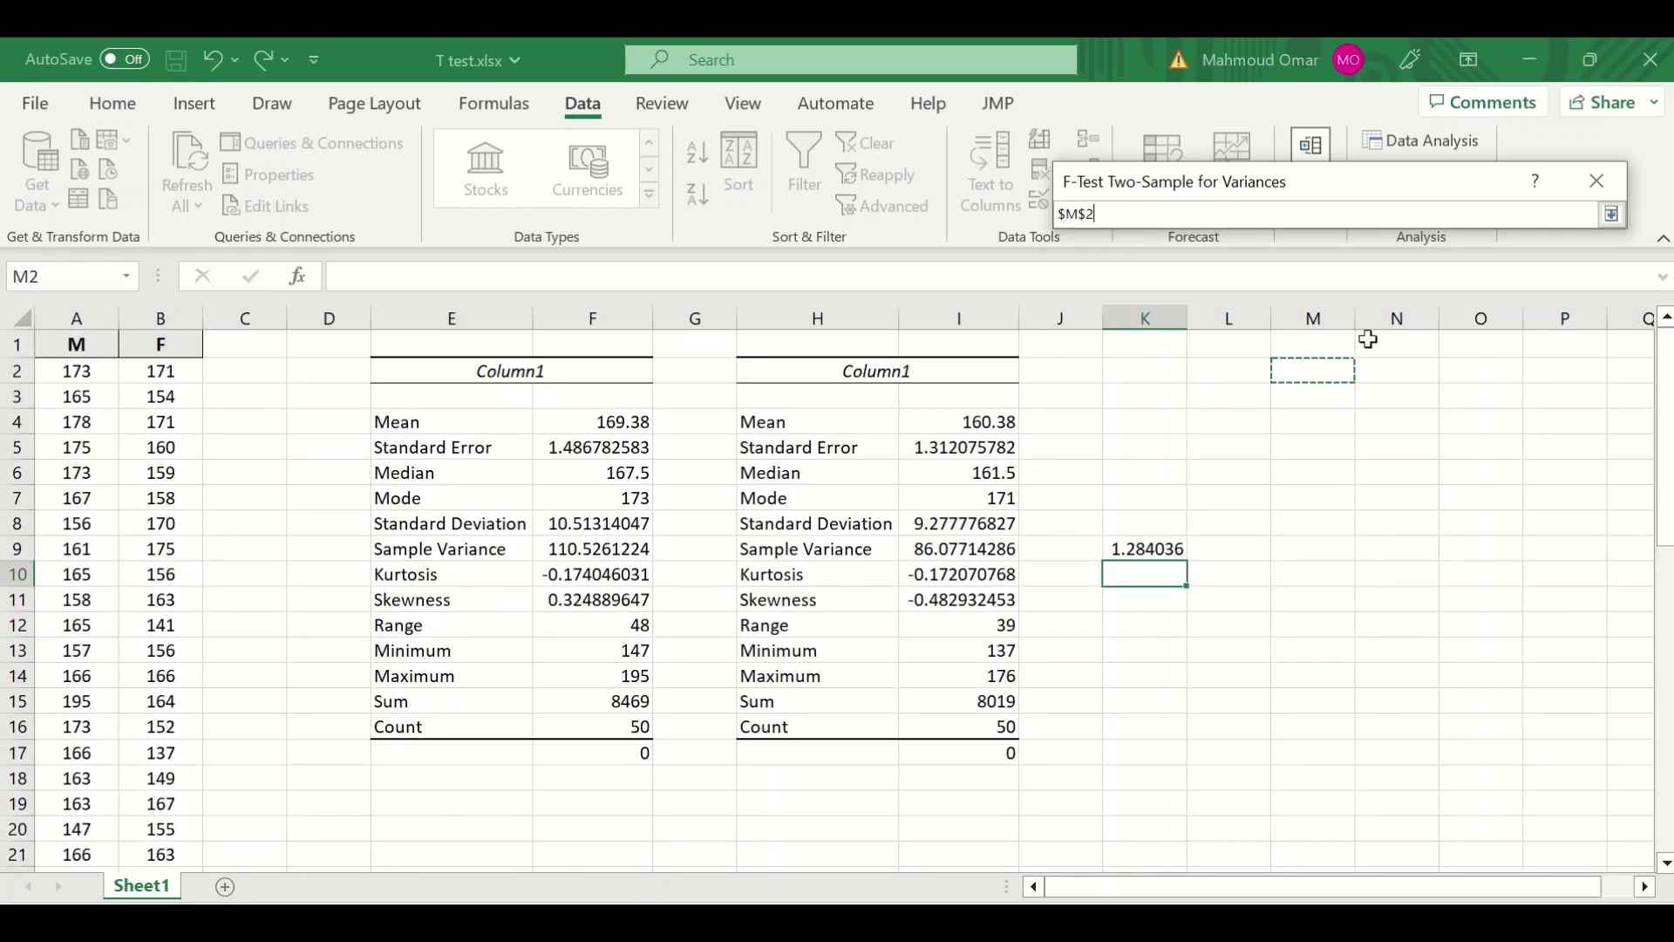
{"action": "left_click", "coordinate": [1612, 214]}
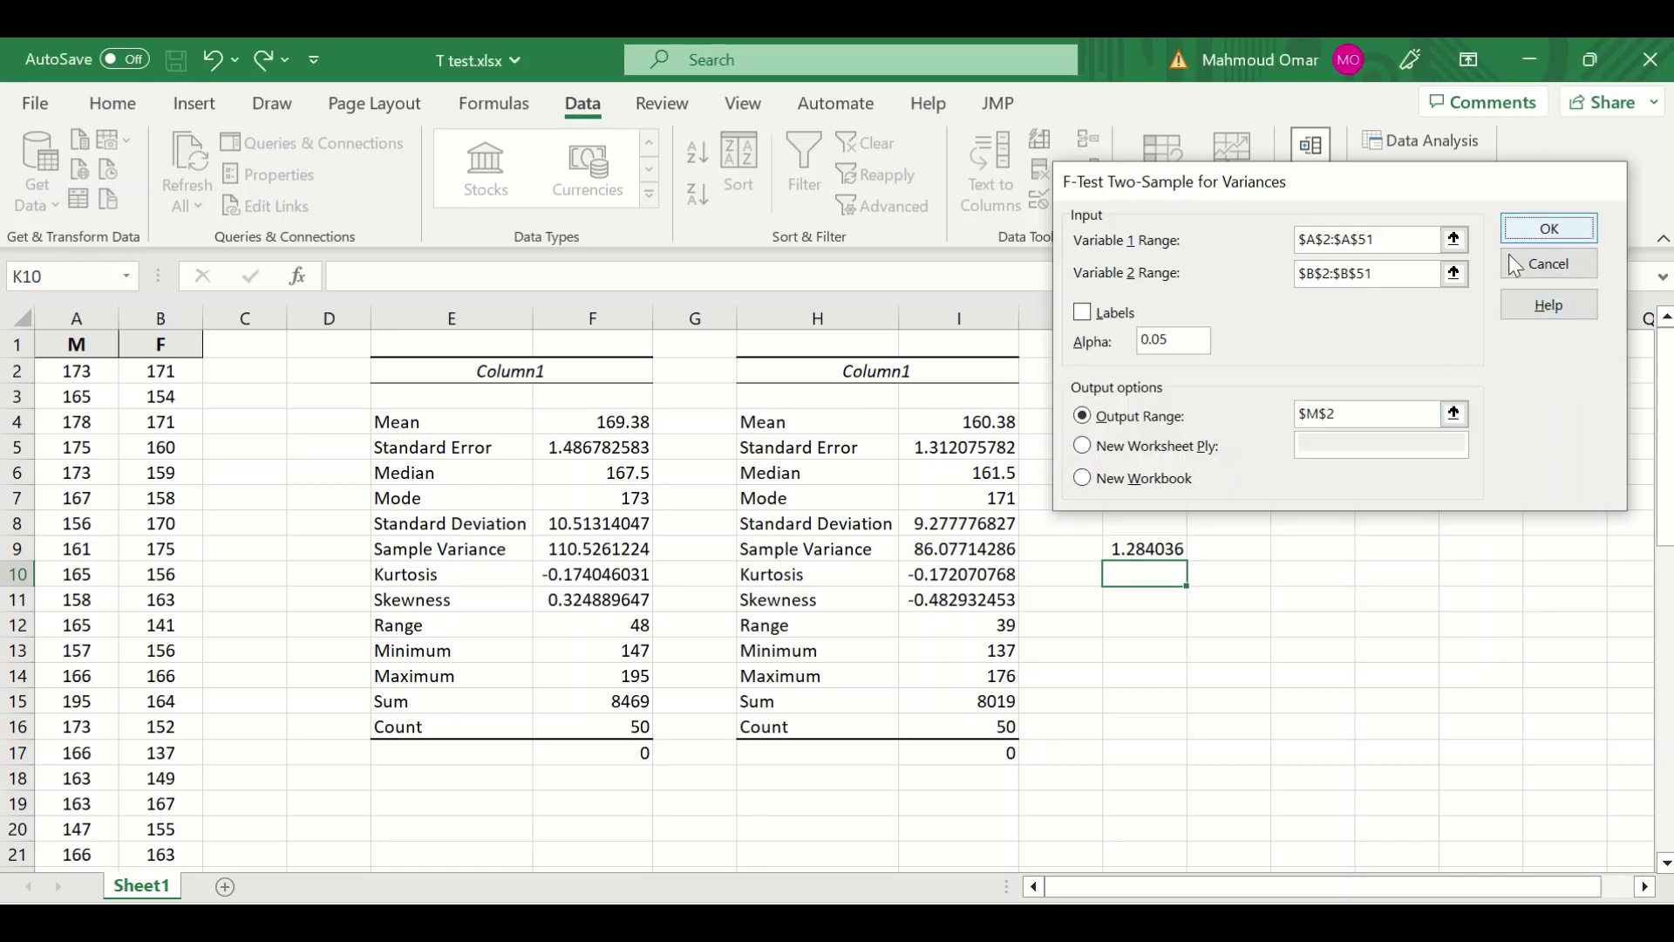
{"action": "key", "text": "Return"}
{"action": "left_click_drag", "start_coordinate": [1354, 318], "coordinate": [1353, 318]}
{"action": "double_click", "coordinate": [1521, 323]}
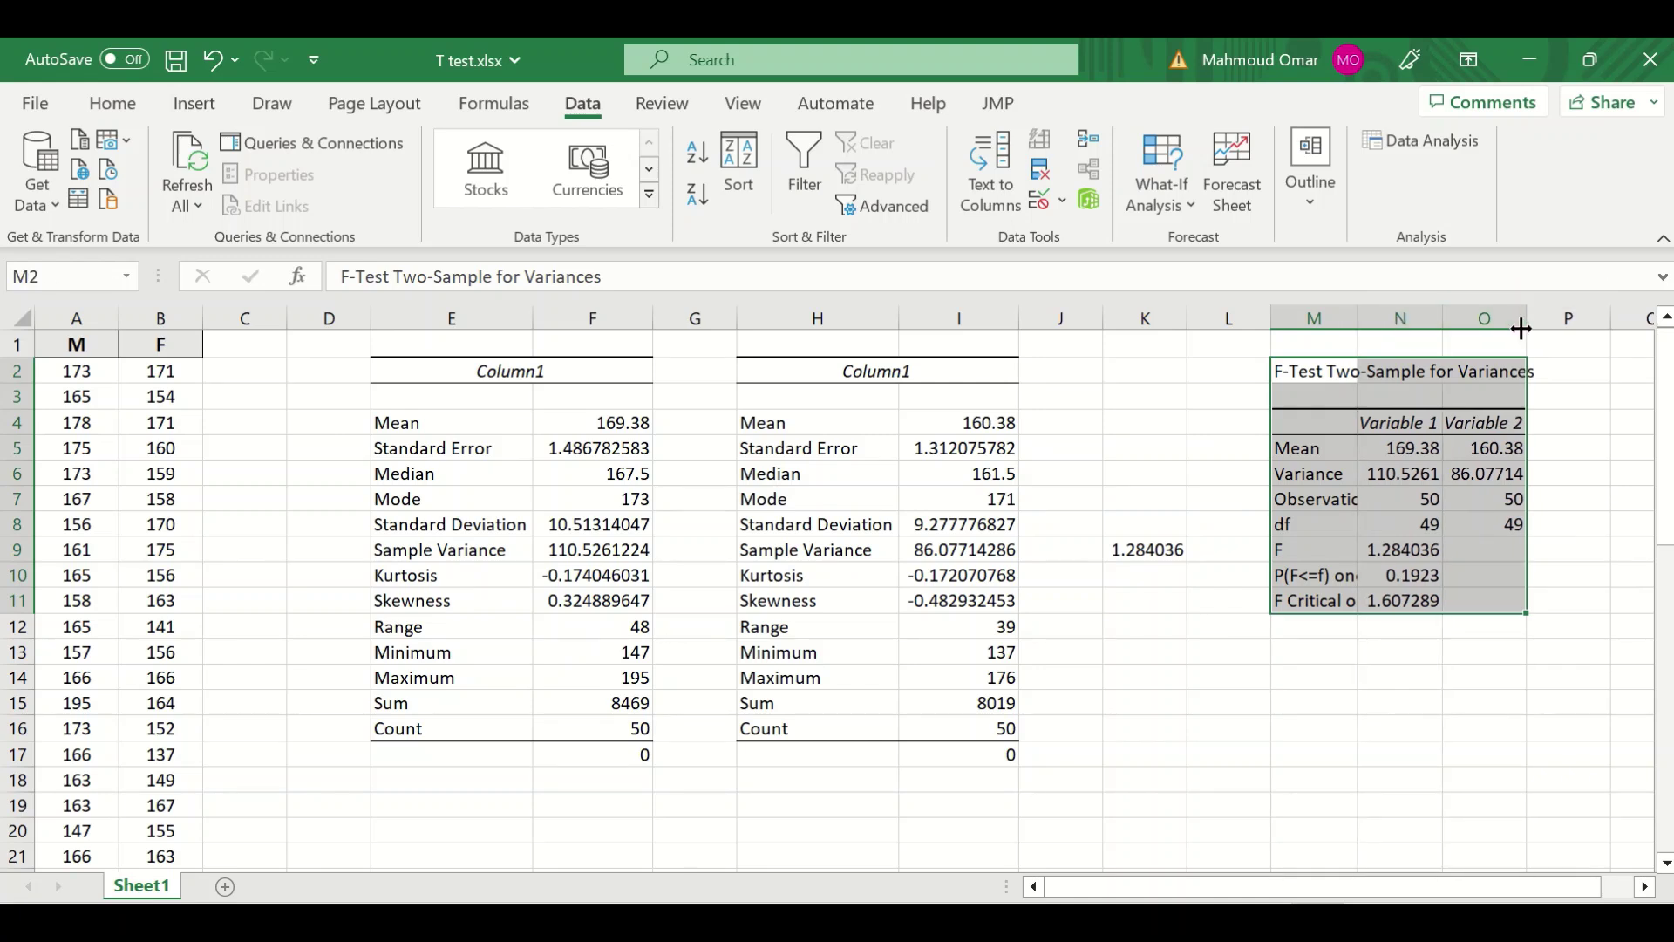
AutoFit column O so the Variable 2 variance 86.07714286 shows fully, then clear the selection
{"action": "double_click", "coordinate": [1525, 322]}
{"action": "left_click", "coordinate": [1192, 433]}
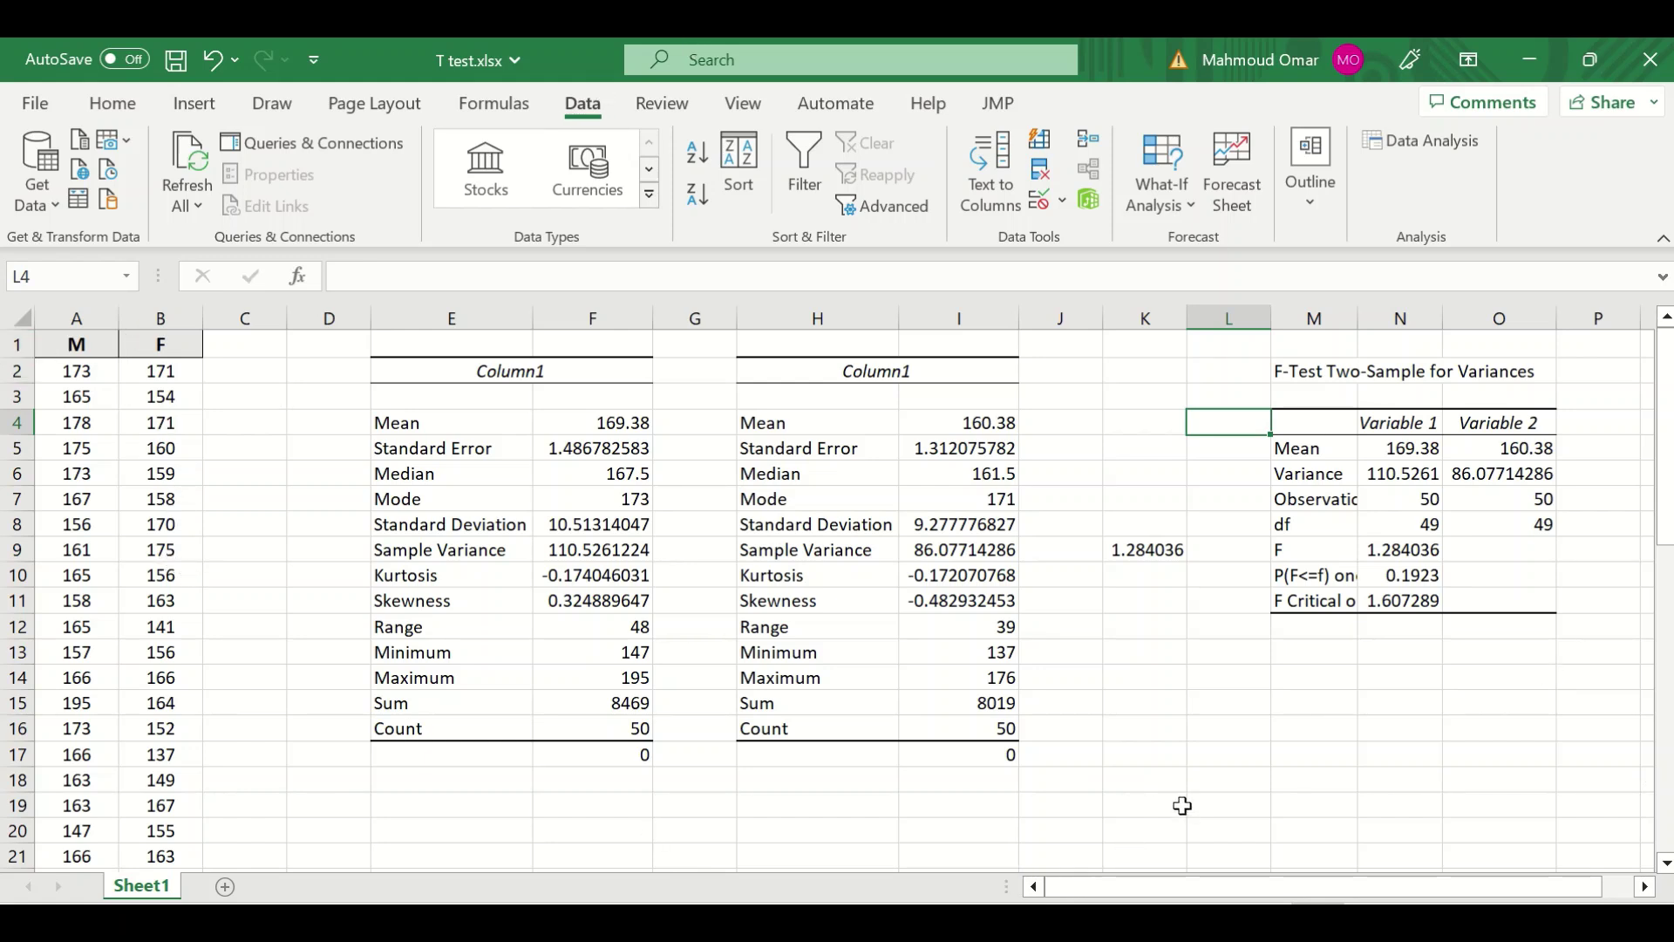
{"action": "scroll", "coordinate": [1194, 789], "scroll_direction": "down", "scroll_amount": 3}
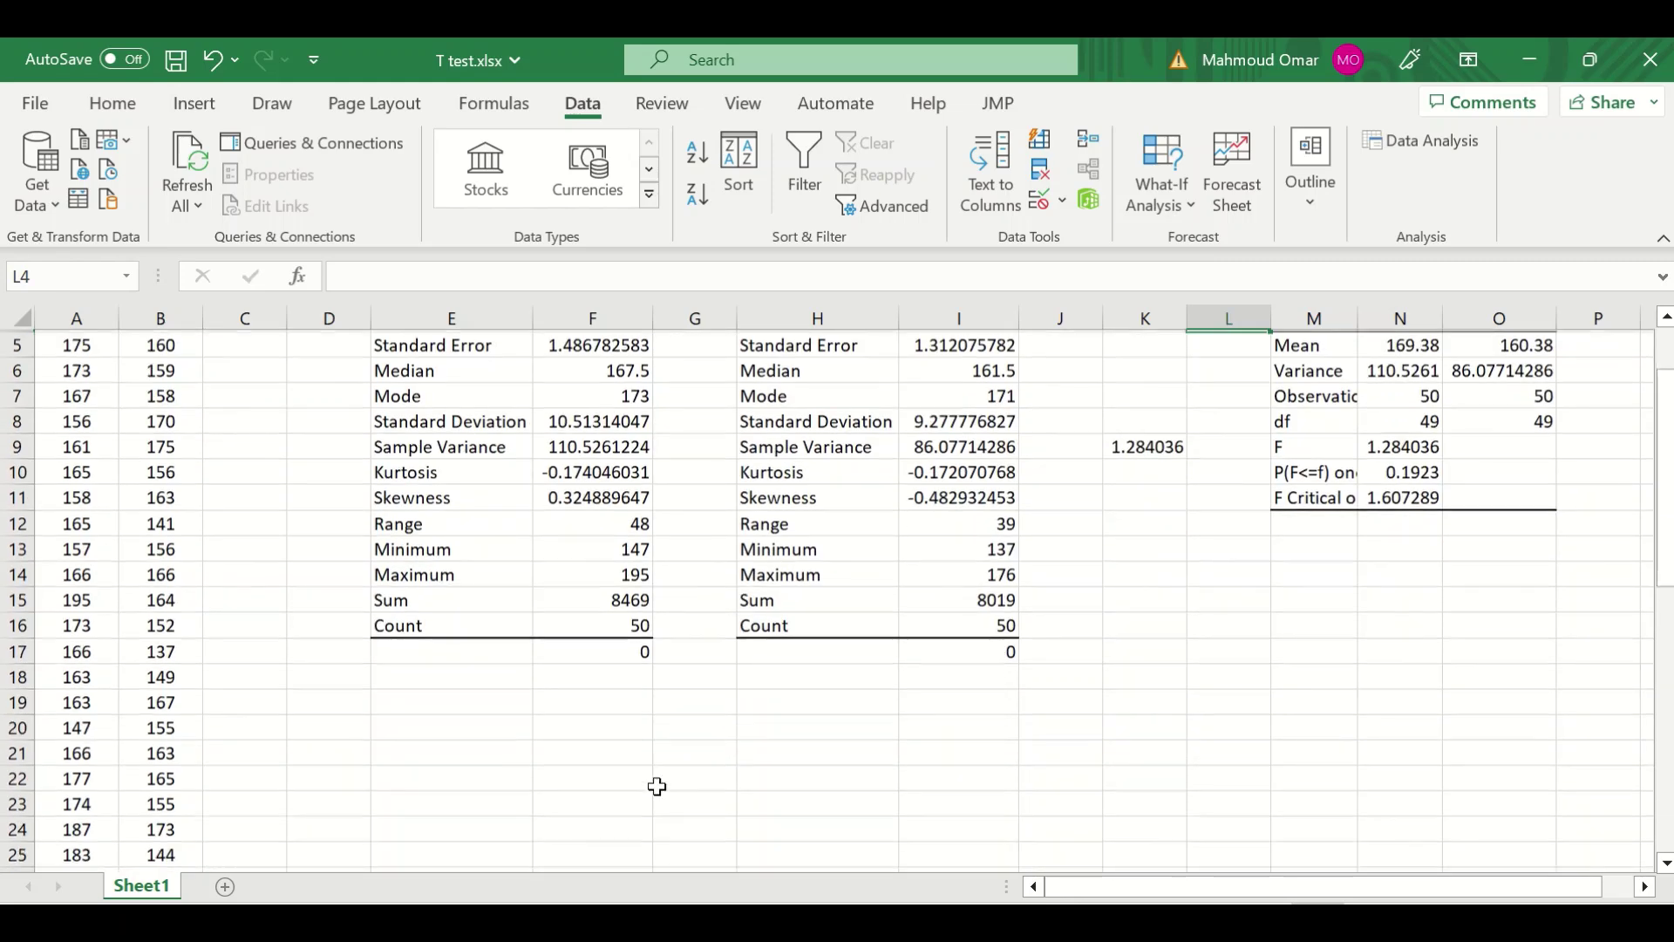
{"action": "scroll", "coordinate": [1072, 777], "scroll_direction": "up", "scroll_amount": 3}
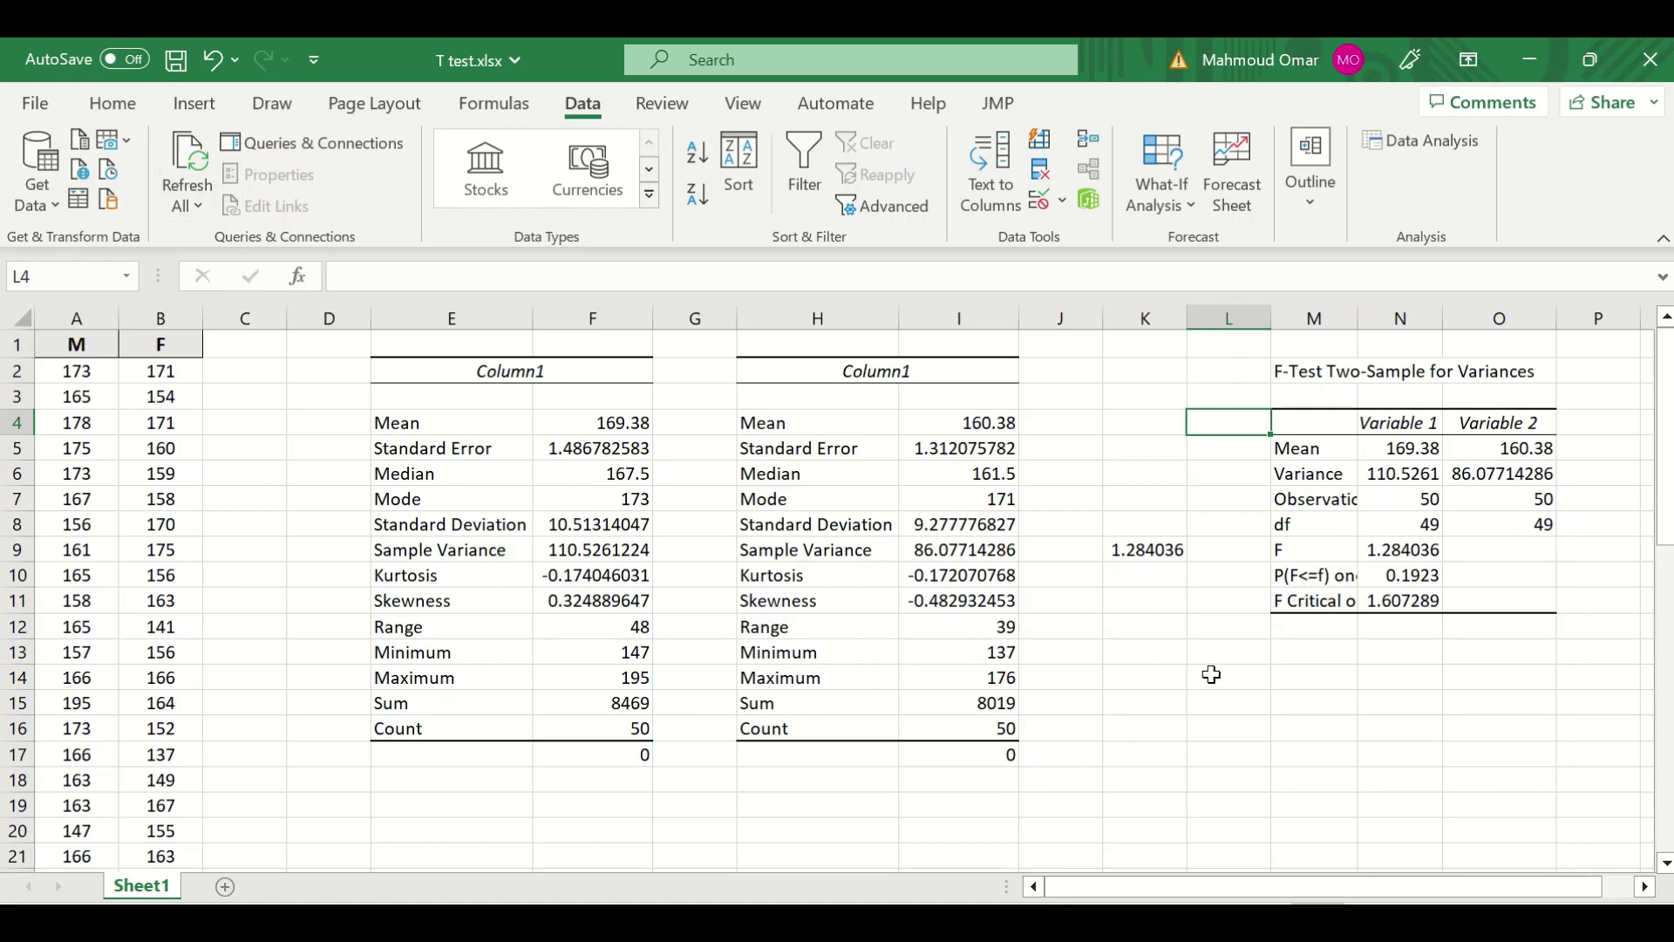
Start the t-Test: Two-Sample Assuming Equal Variances tool from Data Analysis
{"action": "left_click", "coordinate": [1411, 139]}
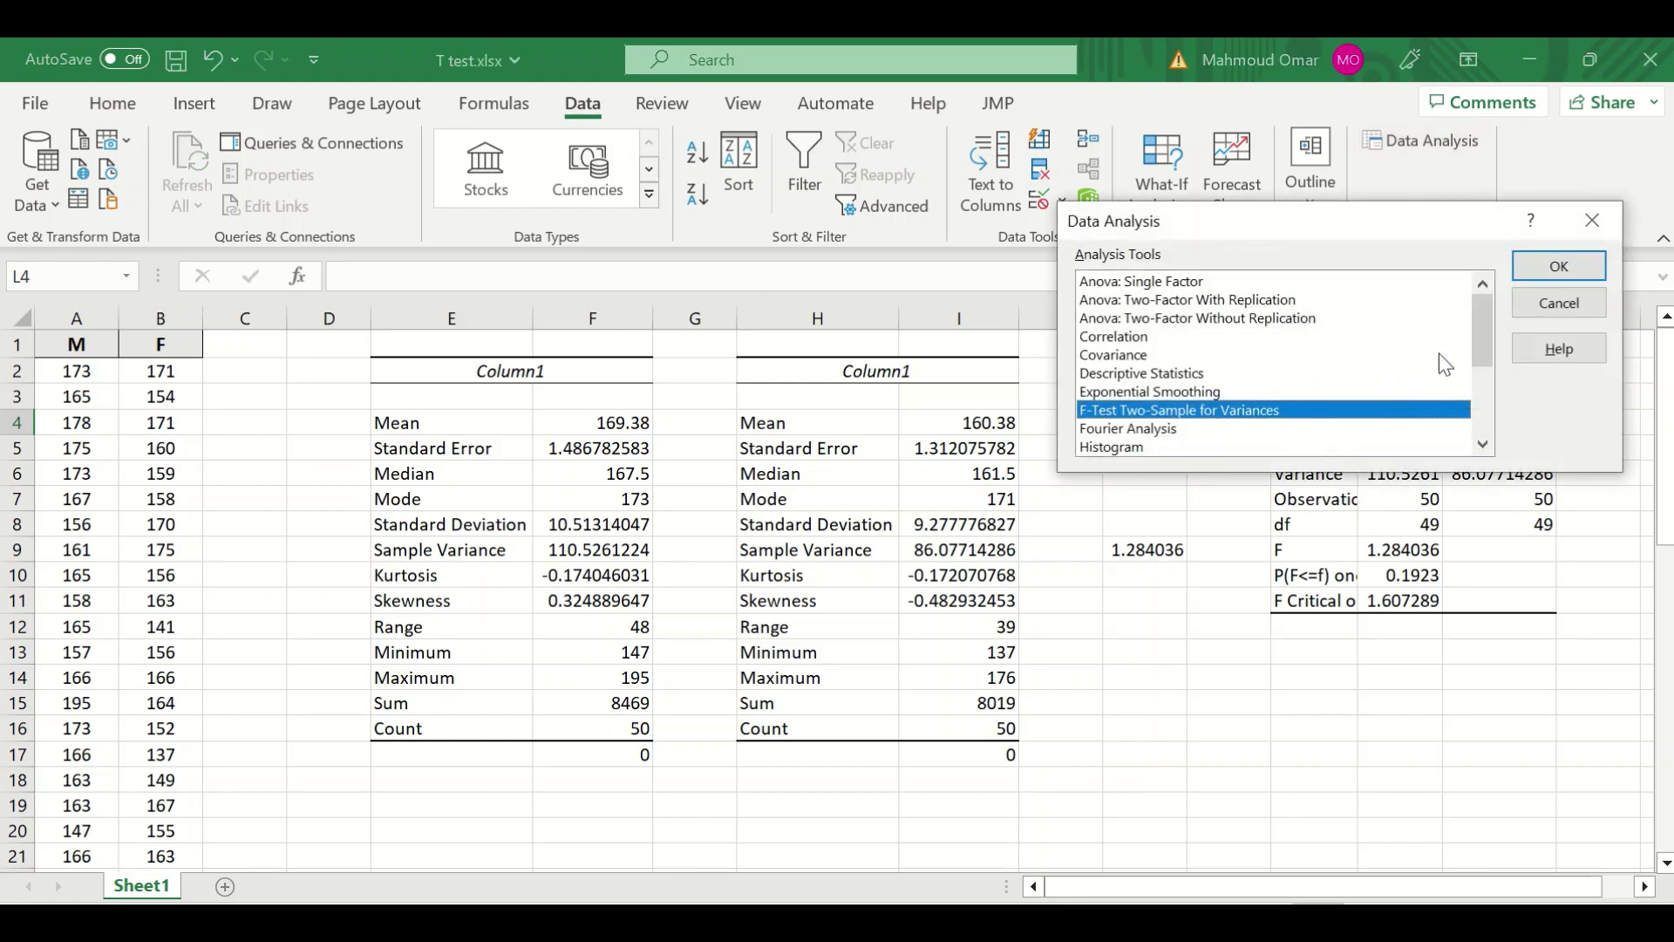
{"action": "scroll", "coordinate": [1457, 350], "scroll_direction": "down", "scroll_amount": 3}
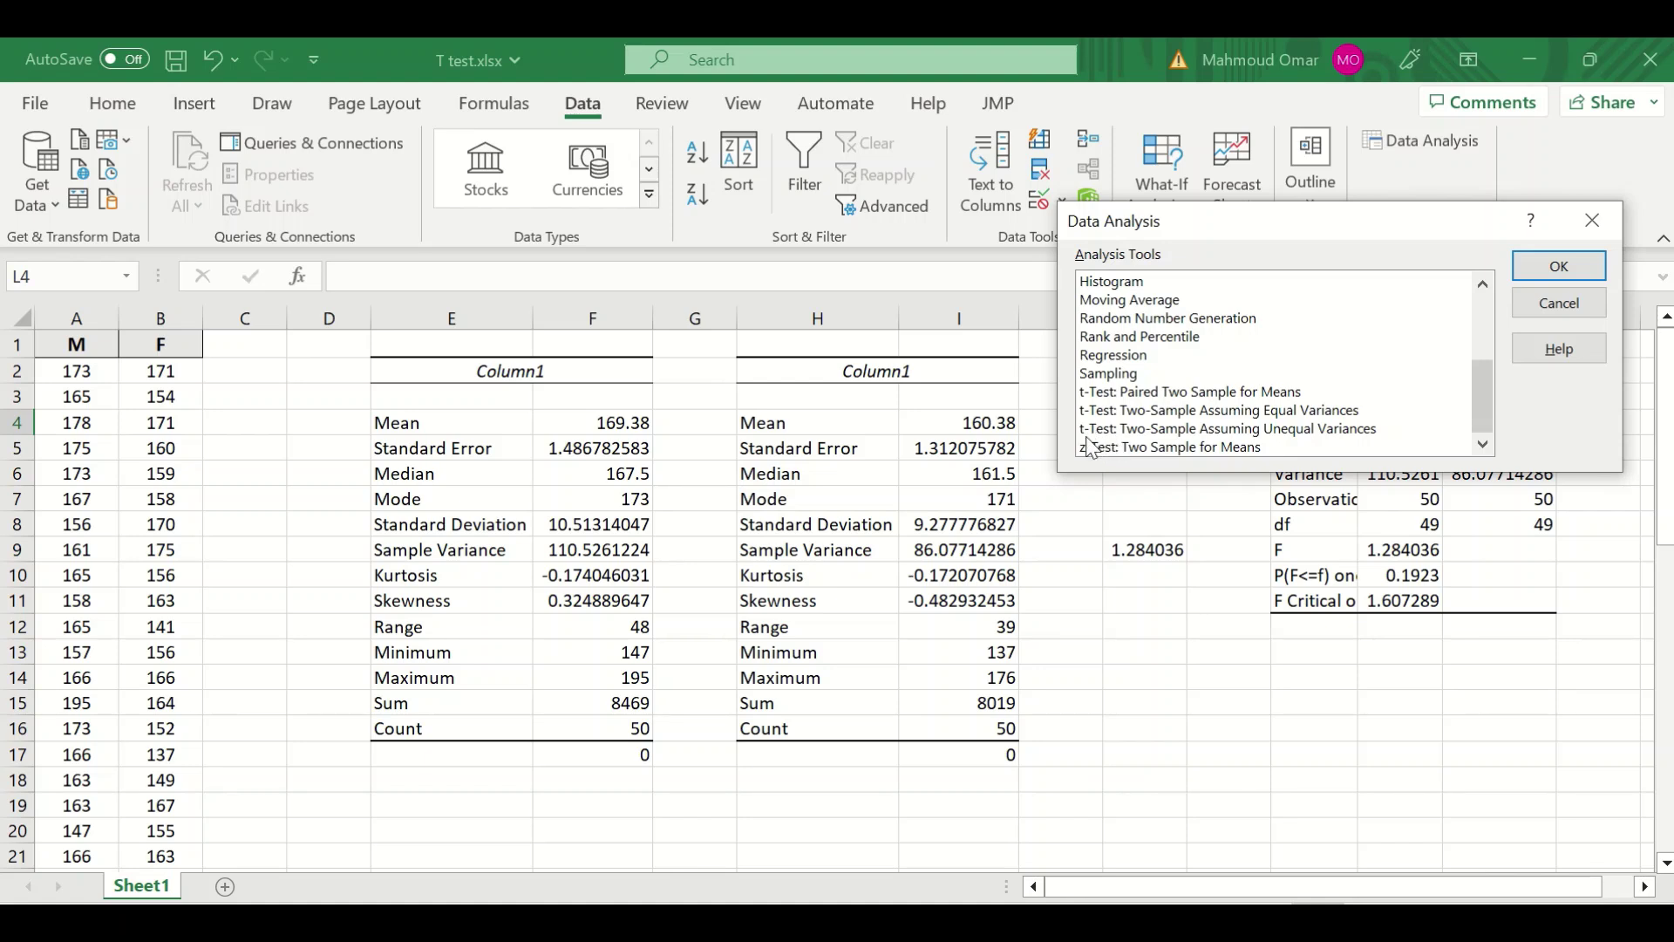
{"action": "left_click", "coordinate": [1258, 413]}
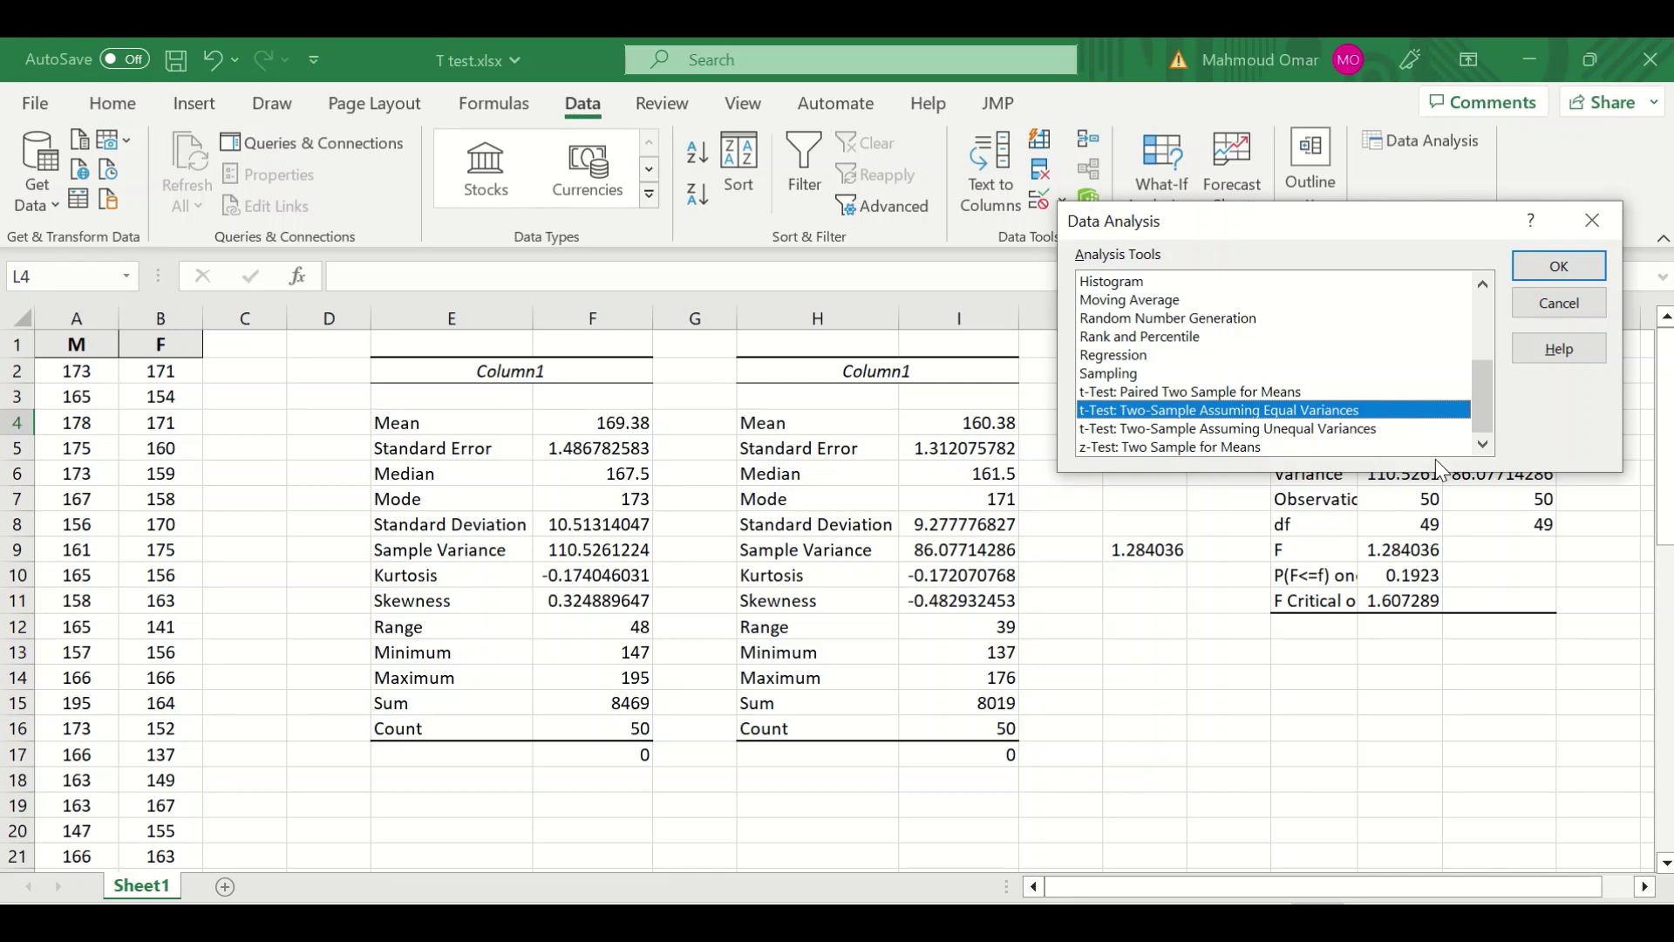
{"action": "left_click", "coordinate": [1535, 266]}
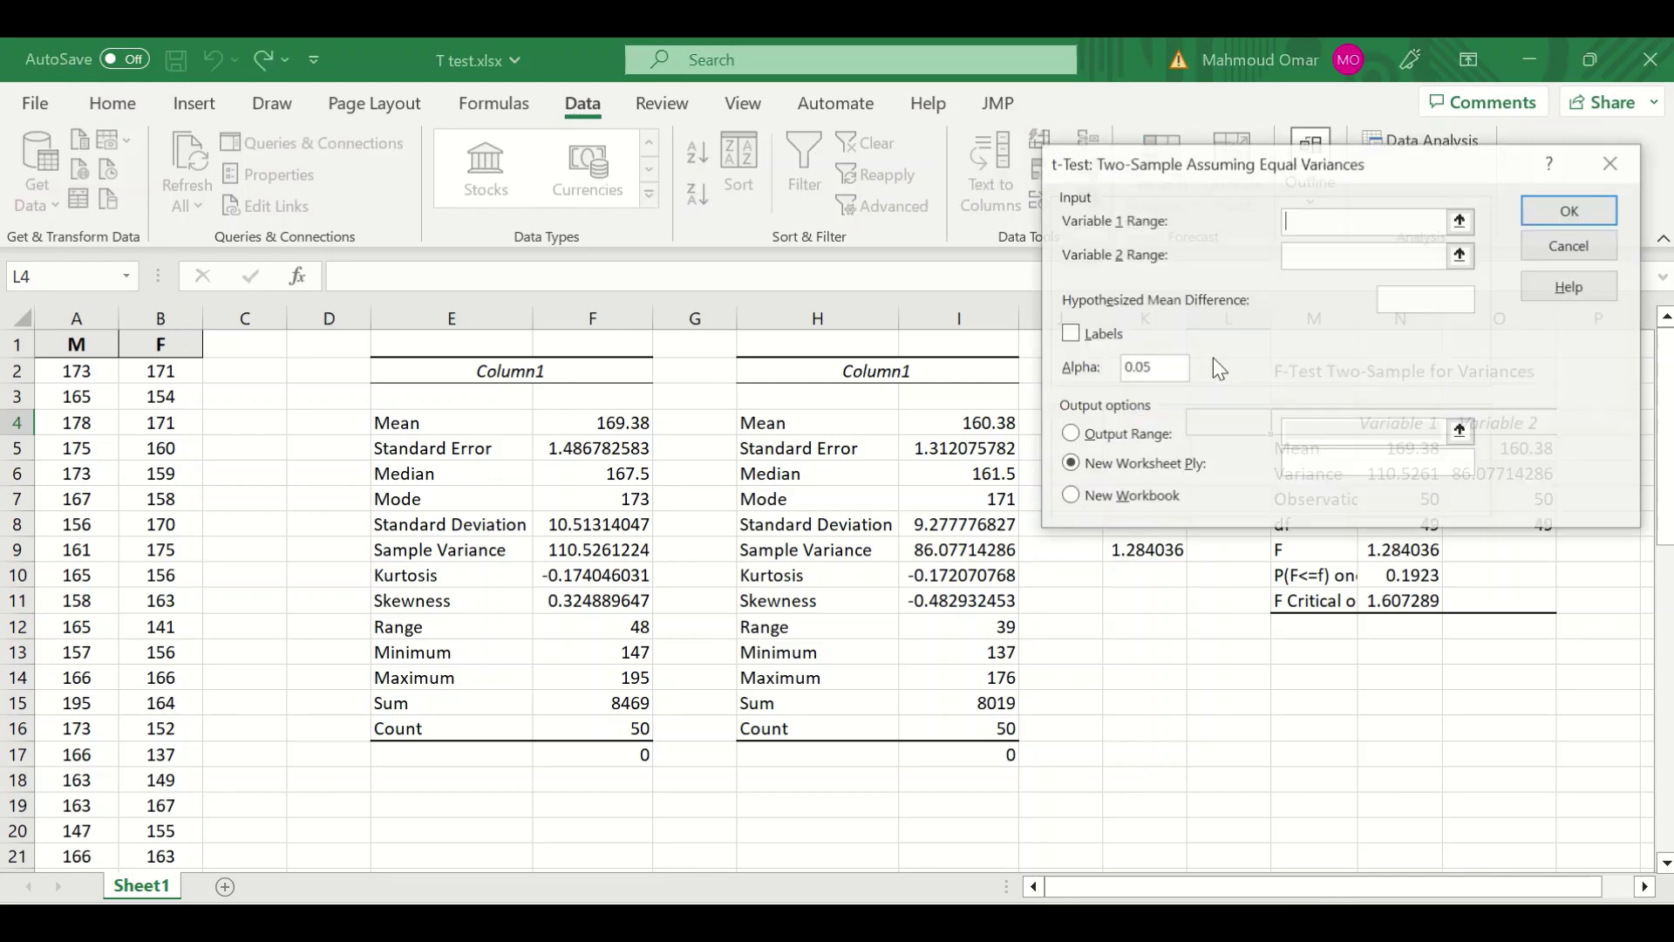
{"action": "left_click_drag", "start_coordinate": [1464, 168], "coordinate": [1438, 151]}
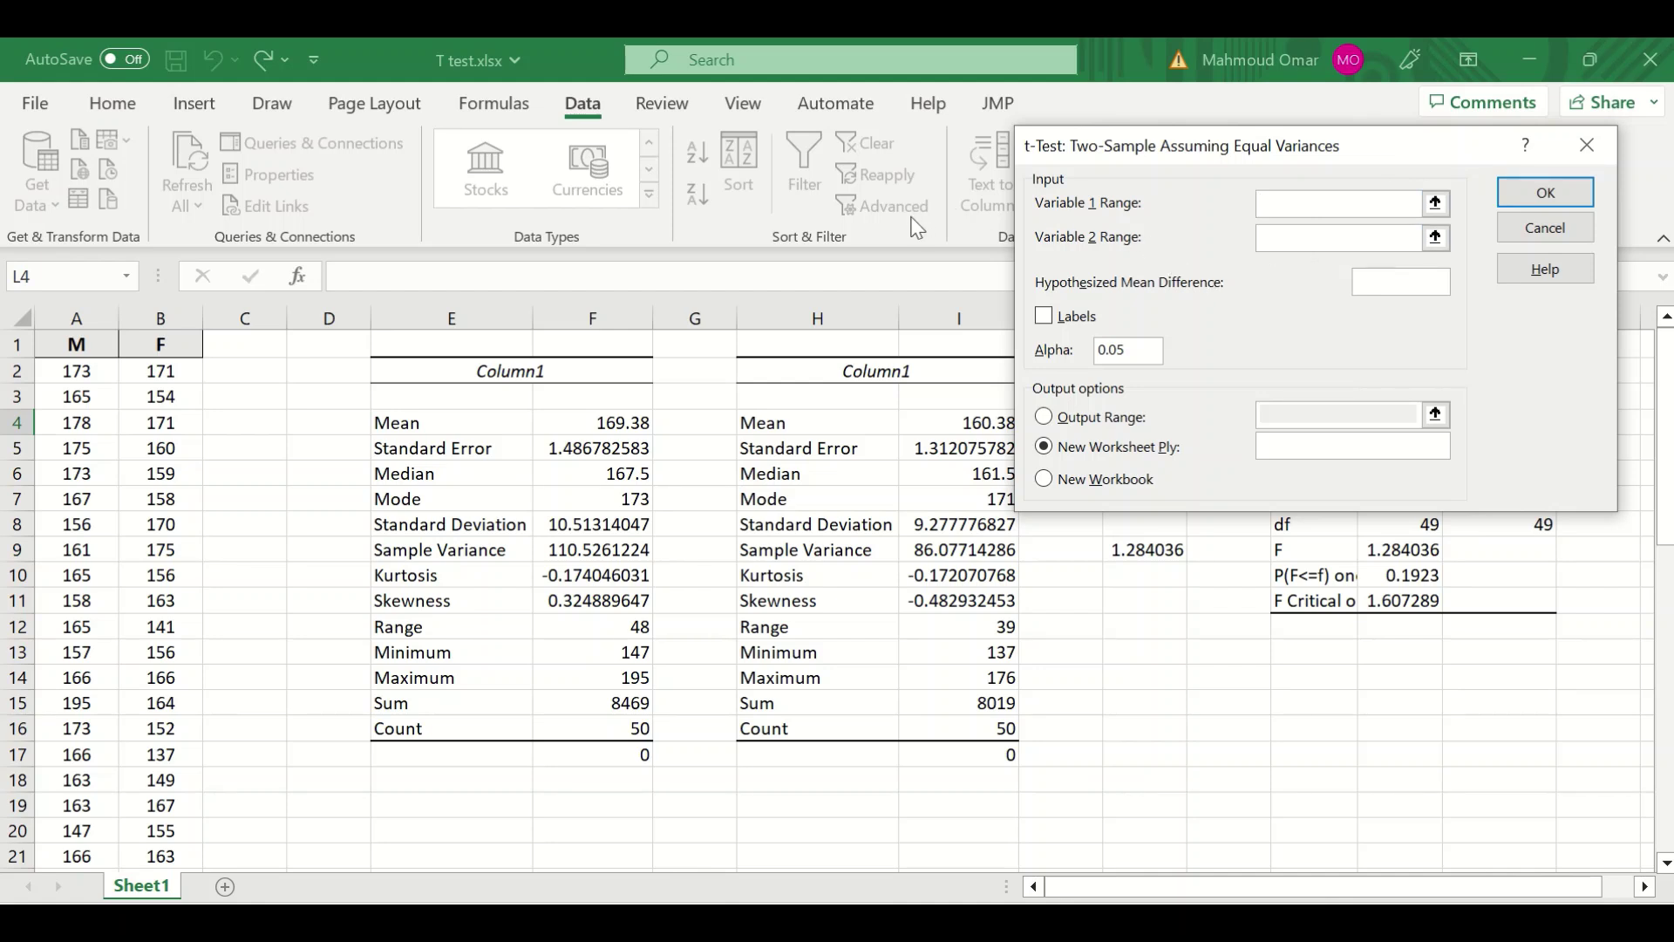
Set Variable 1 to A2:A51 and Variable 2 to B2:B51
{"action": "left_click", "coordinate": [1435, 203]}
{"action": "left_click", "coordinate": [90, 378]}
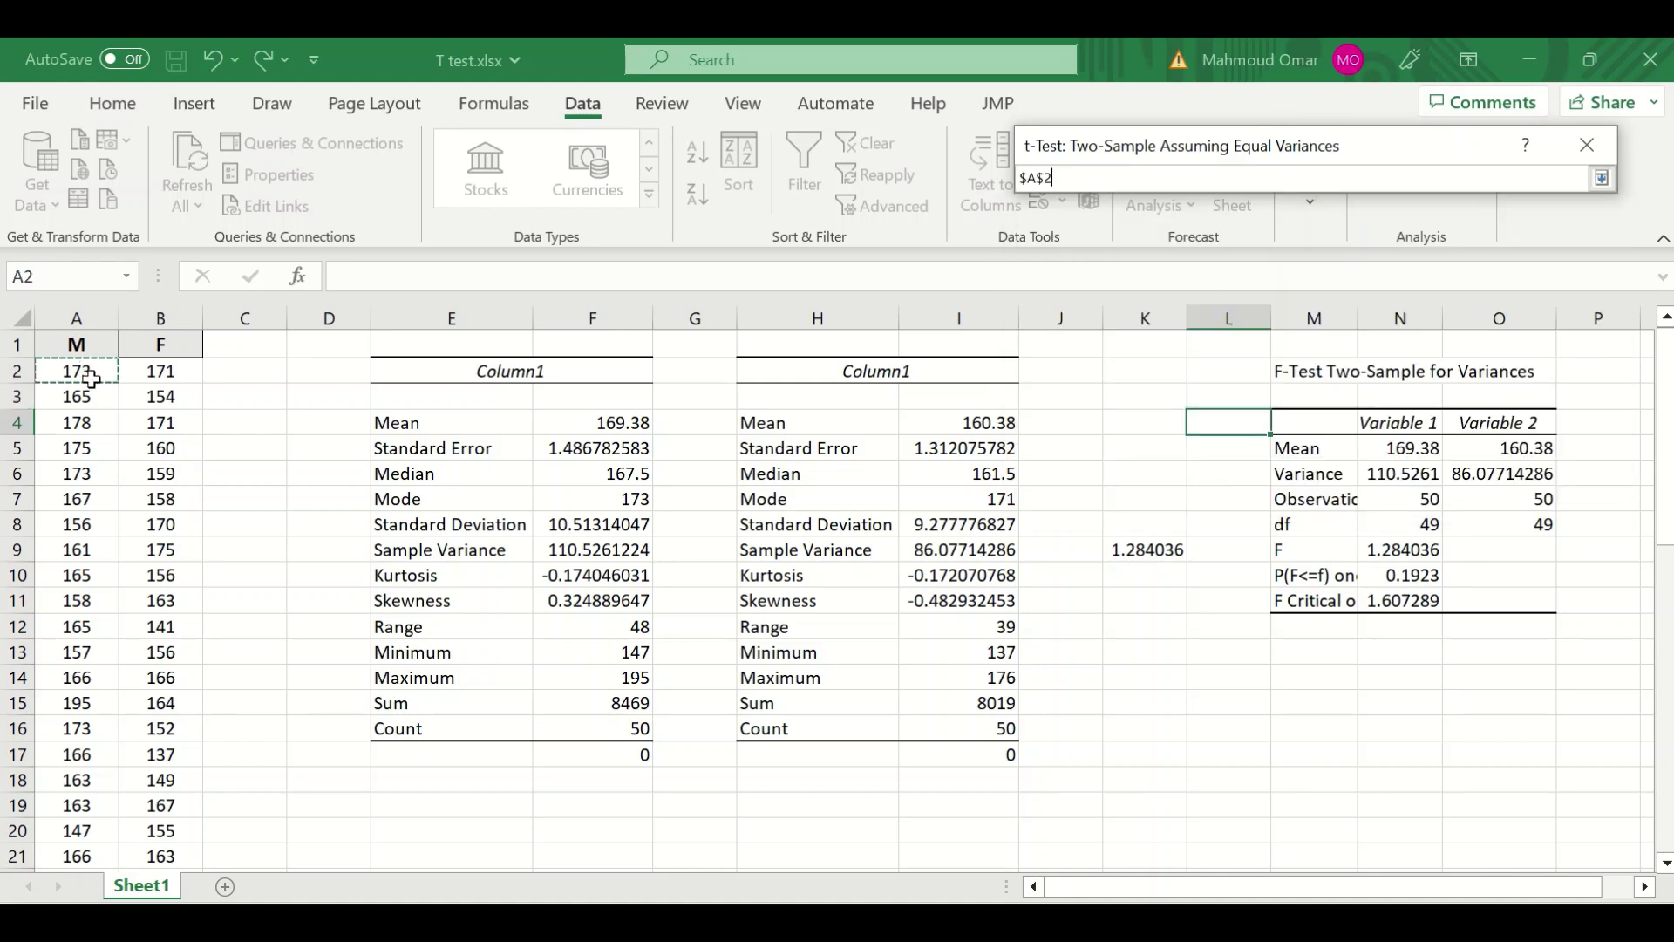
{"action": "key", "text": "ctrl+shift+Down"}
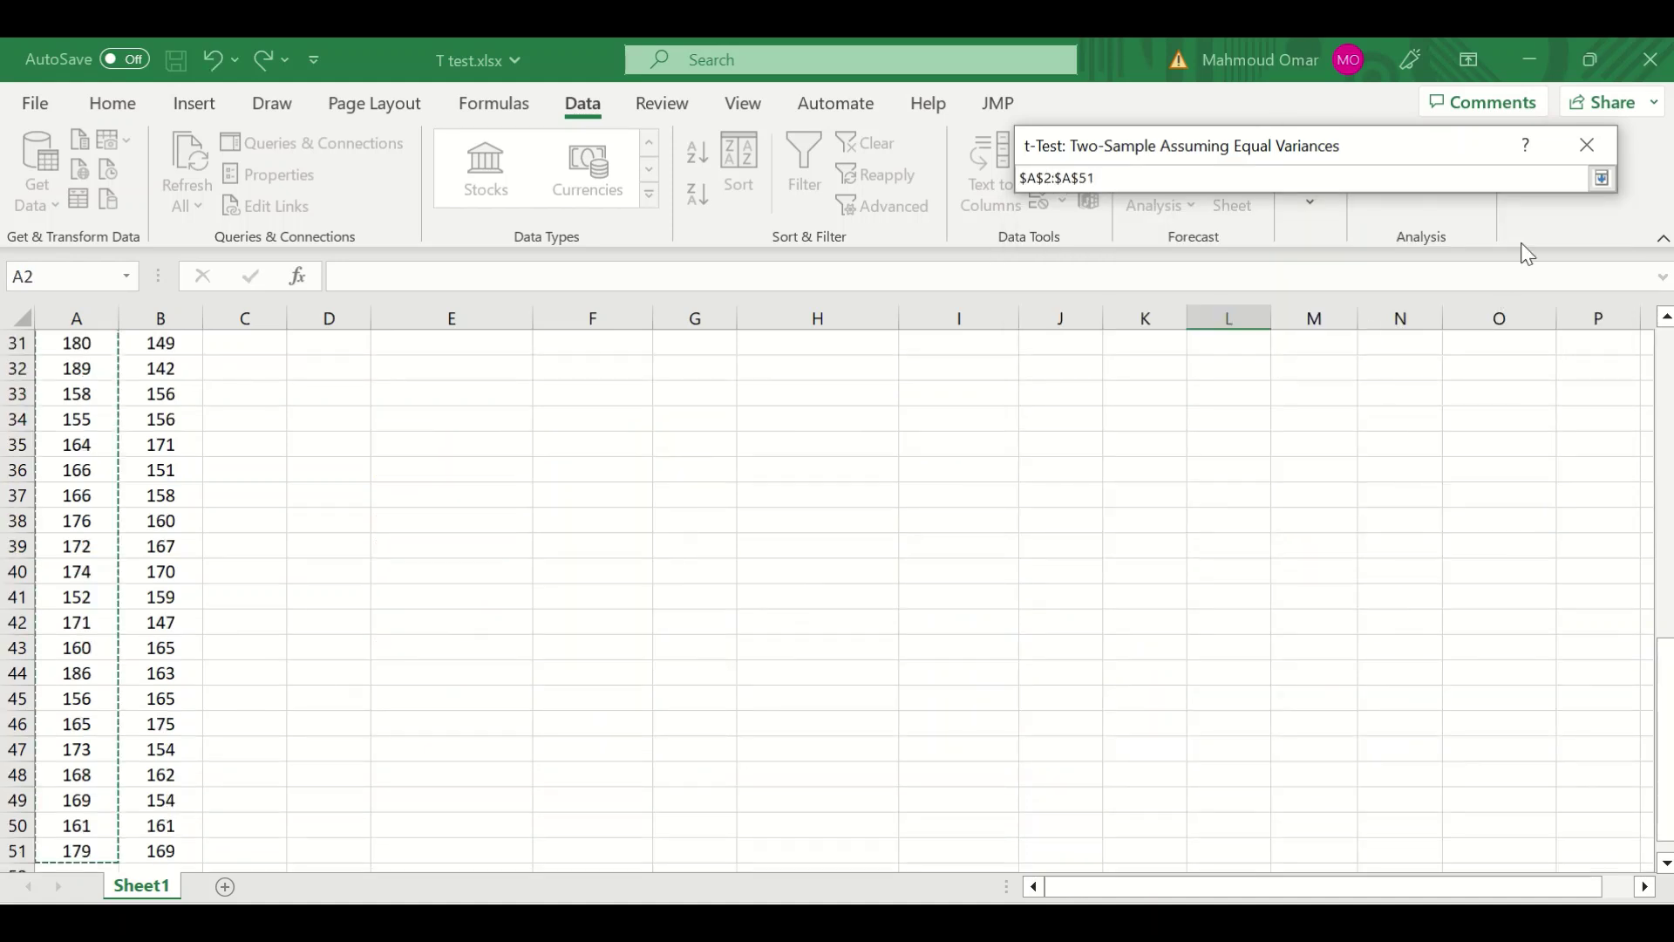
{"action": "left_click", "coordinate": [1602, 178]}
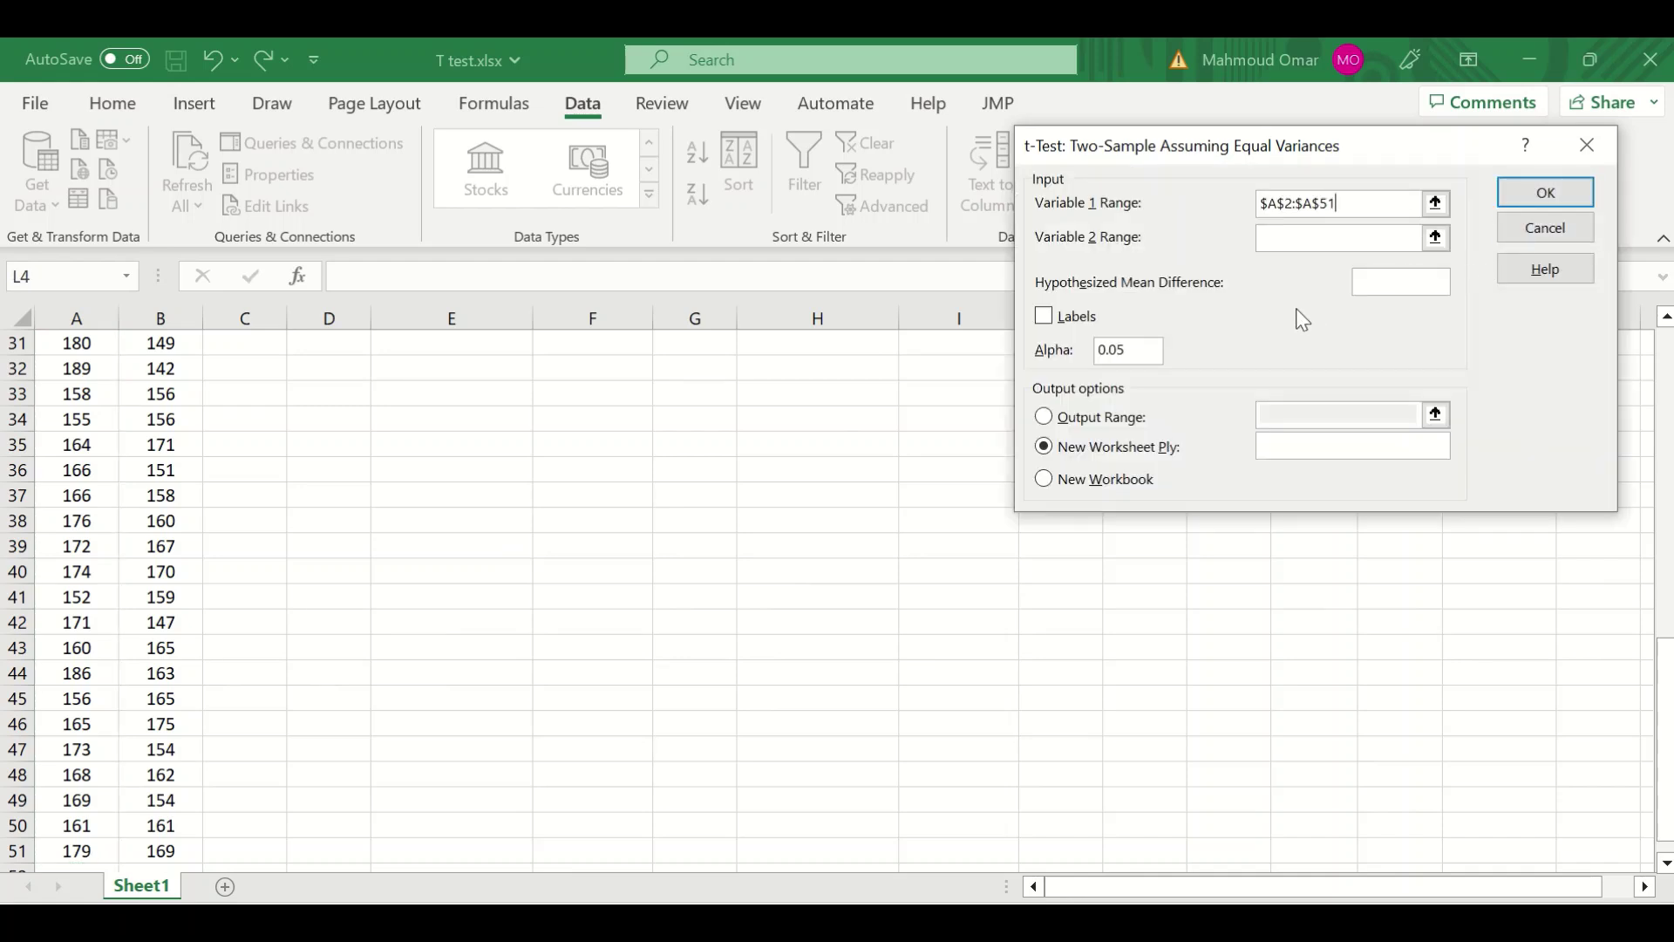
{"action": "left_click", "coordinate": [1435, 238]}
{"action": "scroll", "coordinate": [140, 430], "scroll_direction": "up", "scroll_amount": 2}
{"action": "scroll", "coordinate": [139, 431], "scroll_direction": "up", "scroll_amount": 8}
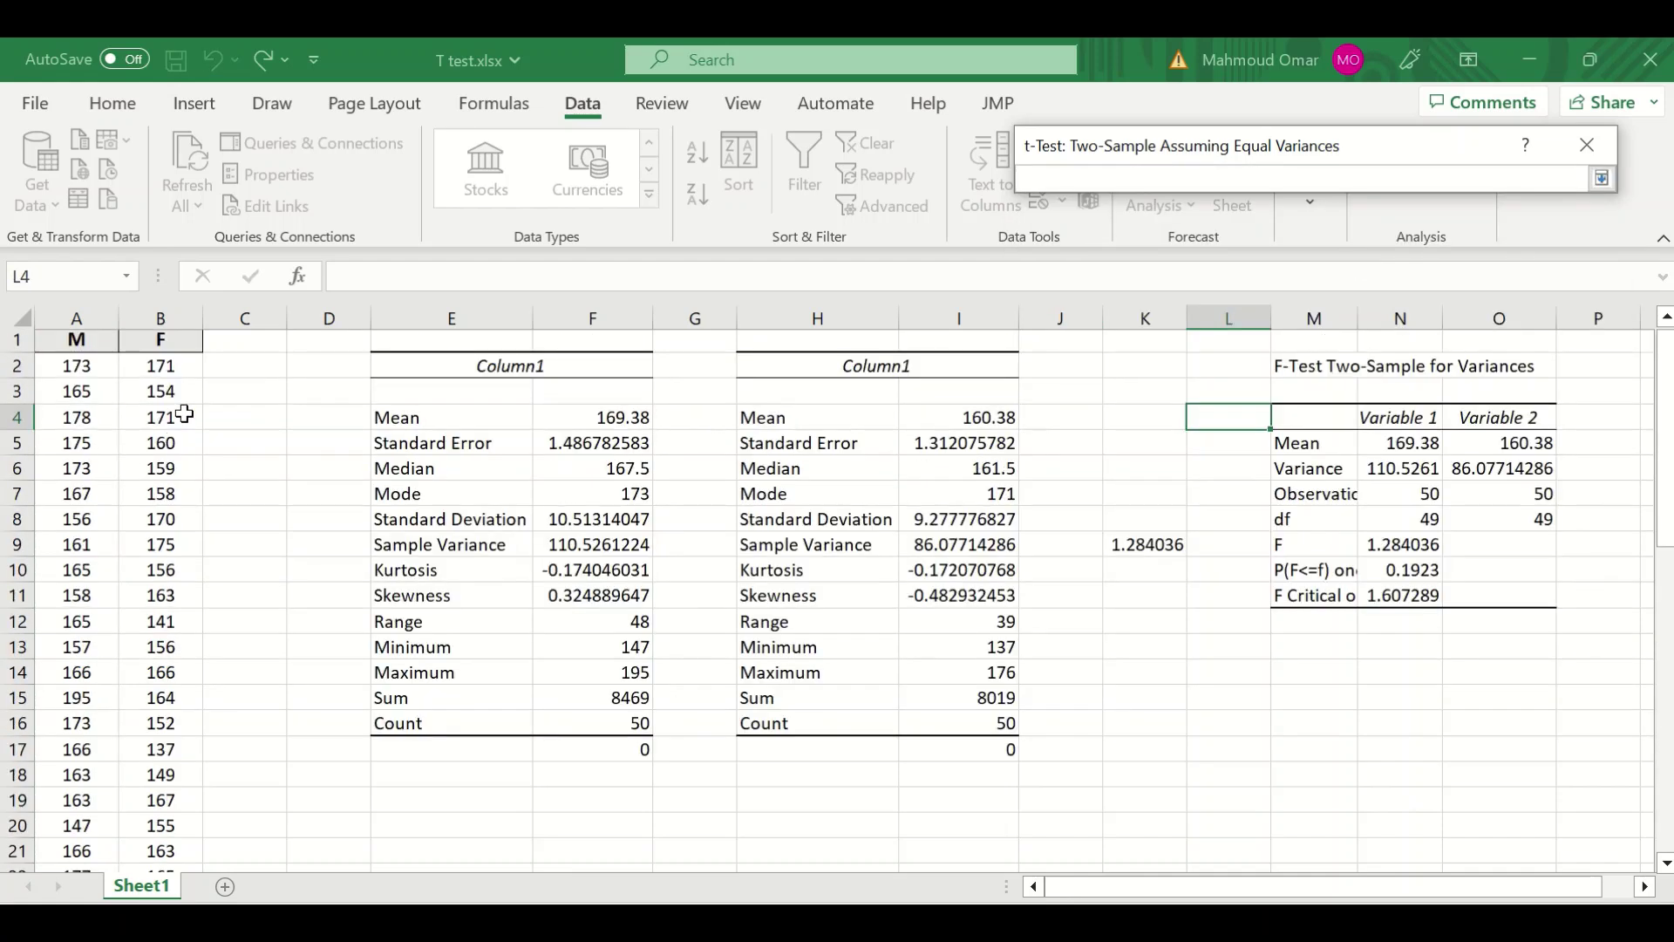
{"action": "left_click", "coordinate": [170, 369]}
{"action": "key", "text": "ctrl+shift+Down"}
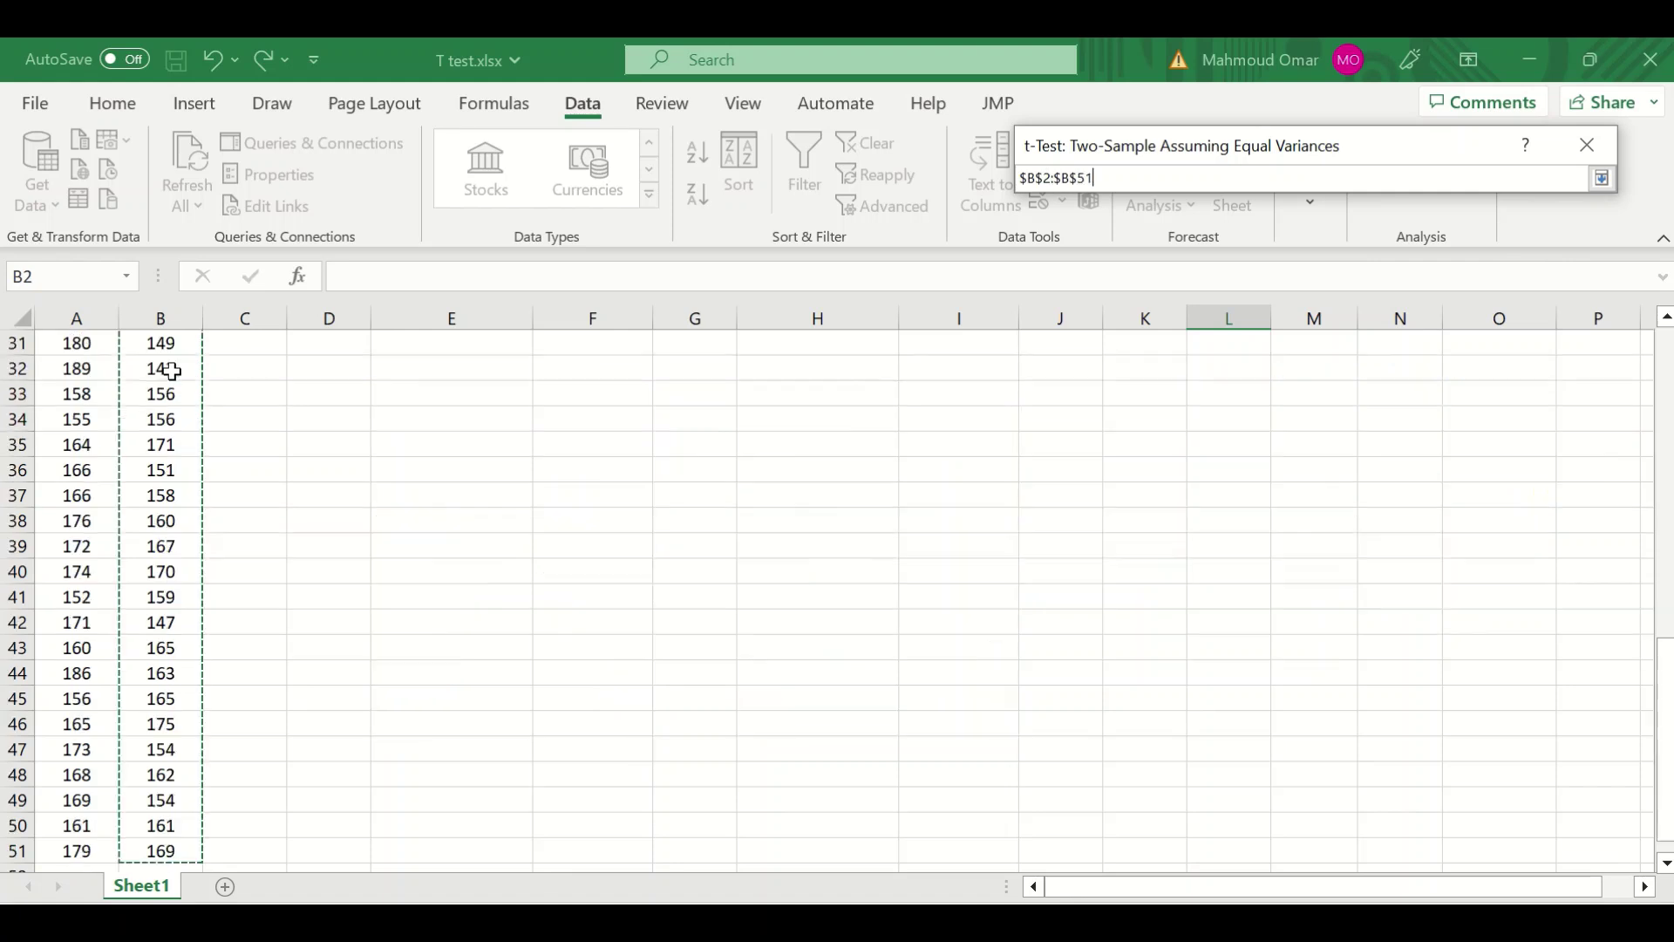
Use hypothesized mean difference 0, output range L18, and run the t-test (t Stat 4.538707)
{"action": "left_click", "coordinate": [1601, 180]}
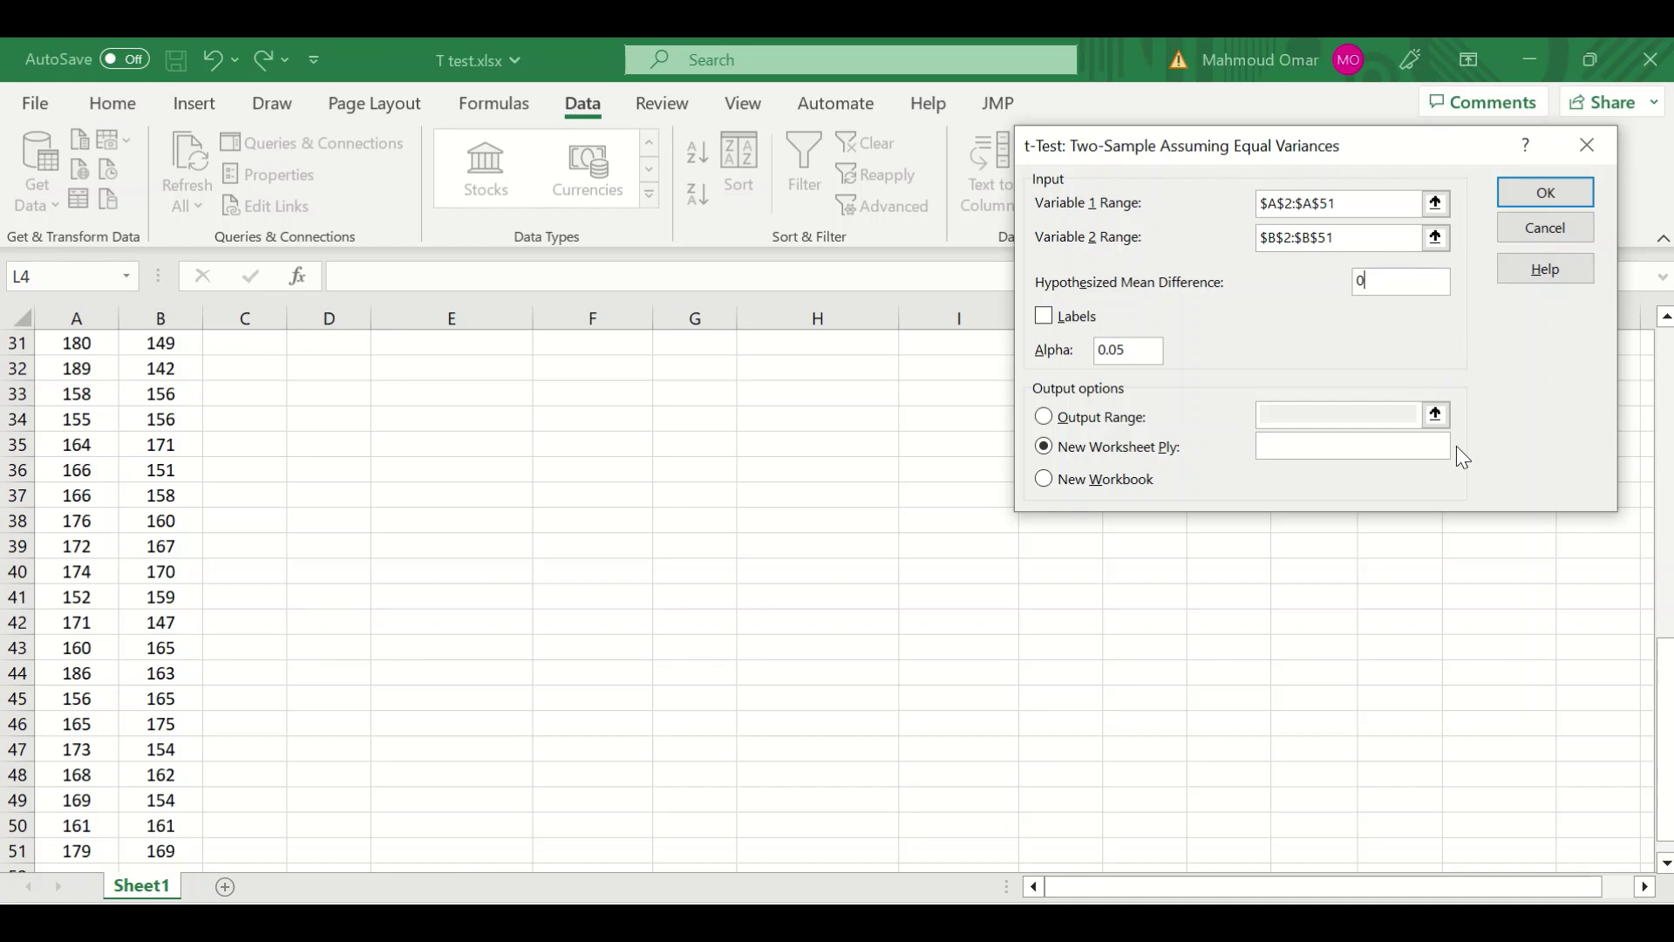
{"action": "left_click", "coordinate": [1044, 417]}
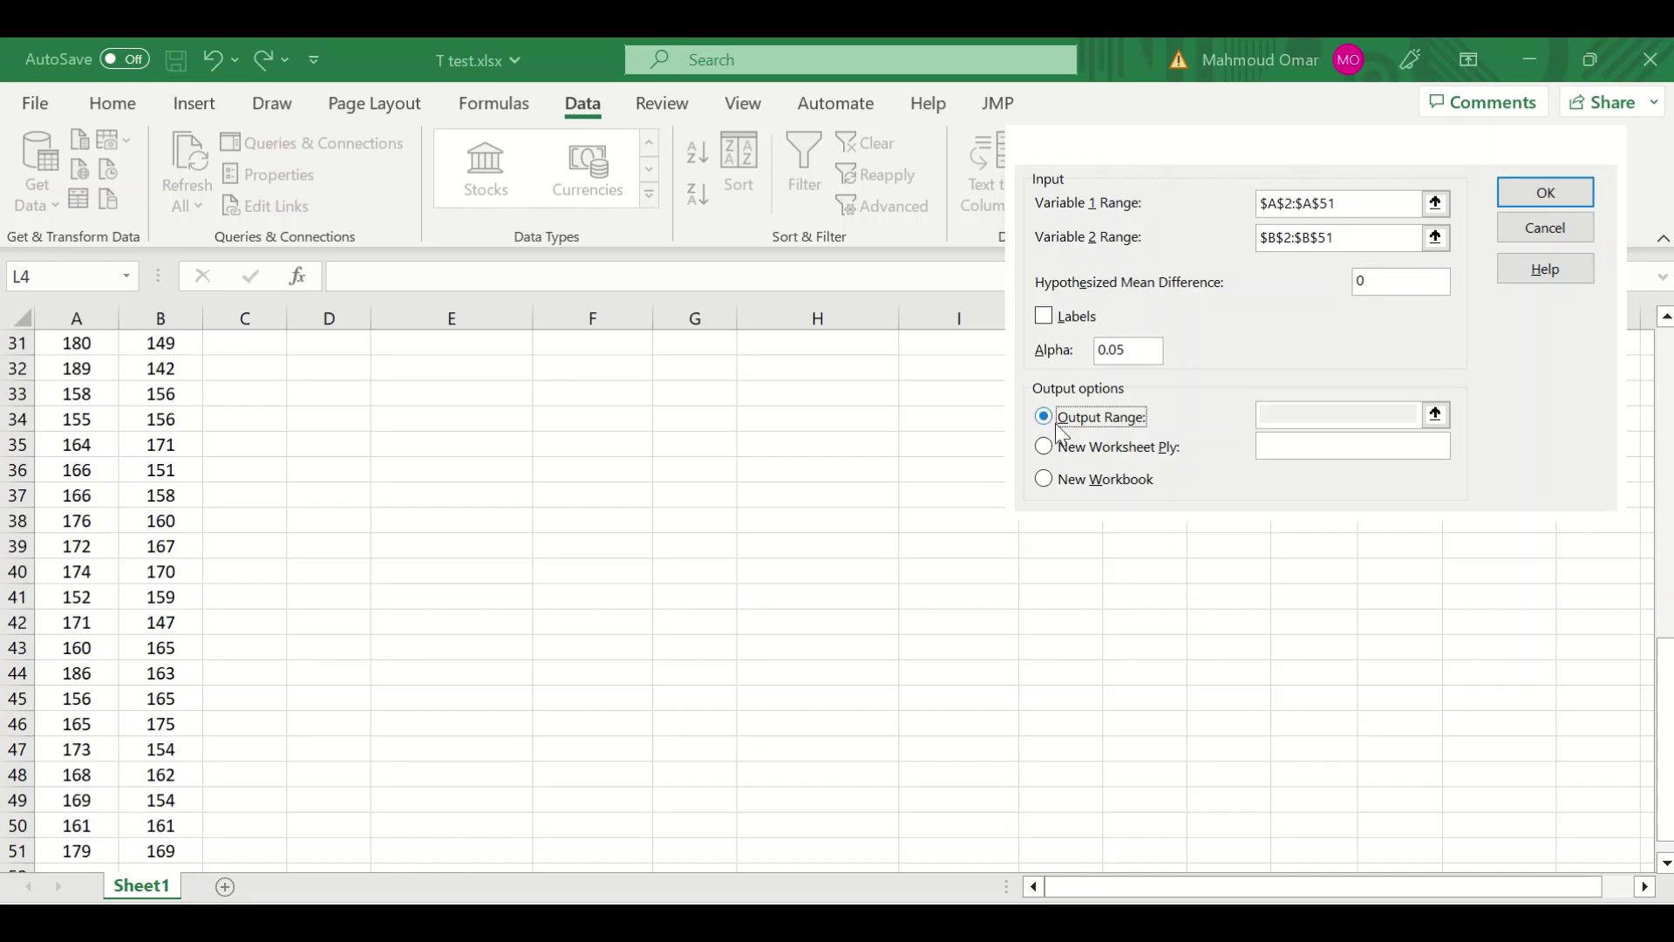
{"action": "left_click", "coordinate": [1430, 408]}
{"action": "scroll", "coordinate": [1352, 497], "scroll_direction": "up", "scroll_amount": 10}
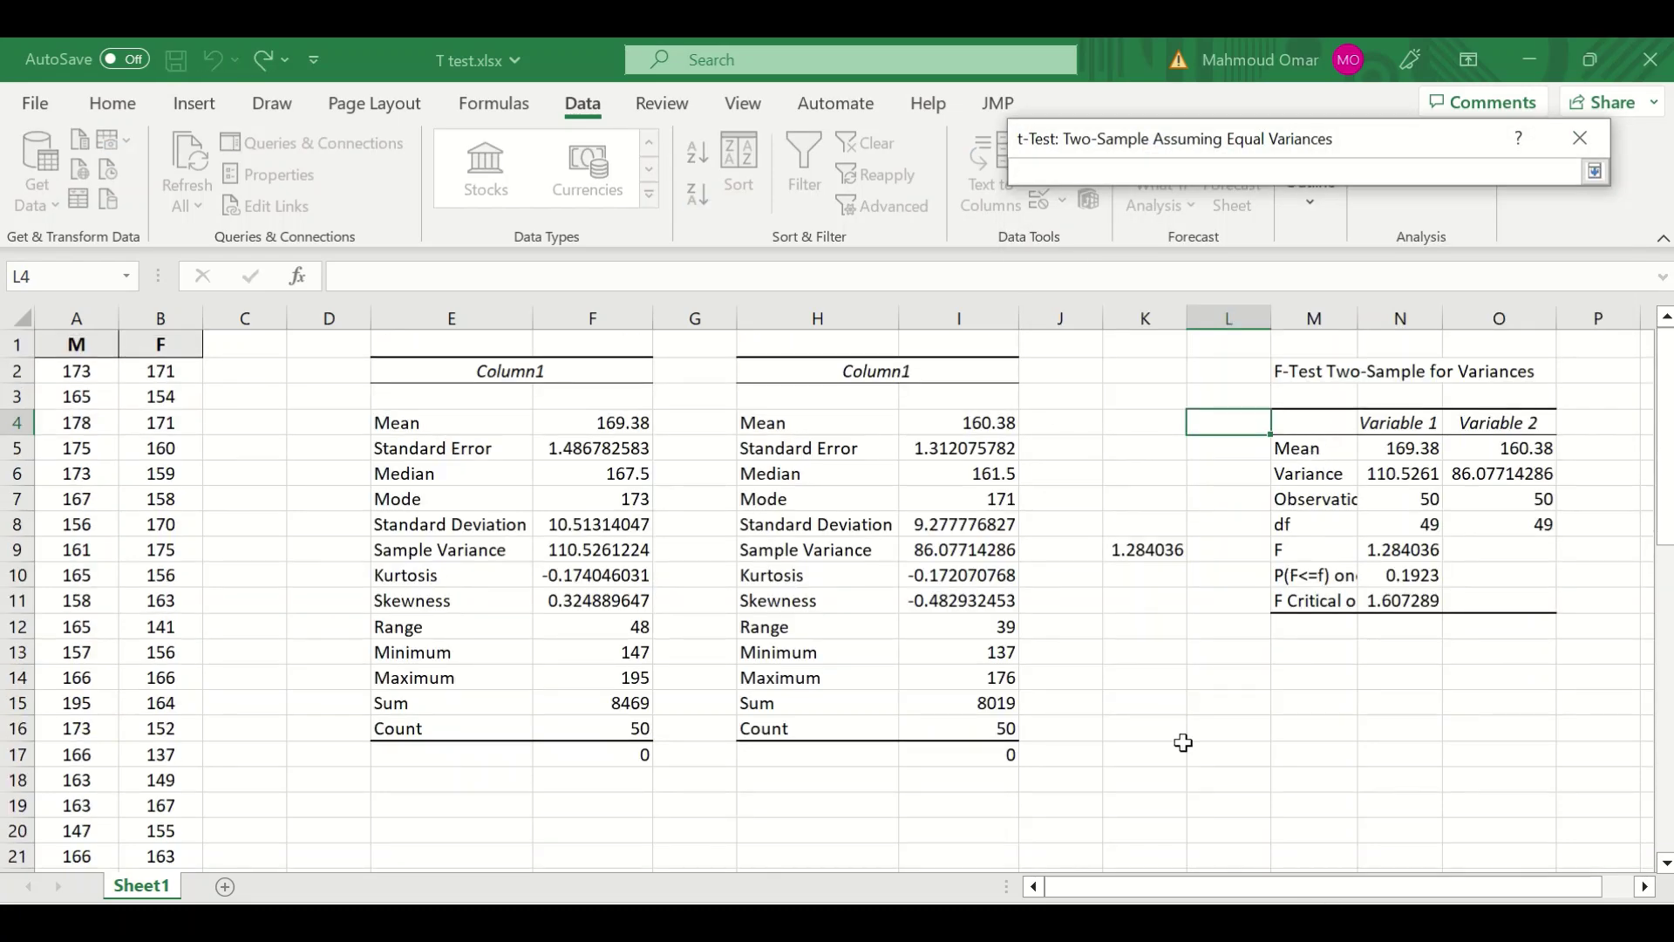
{"action": "scroll", "coordinate": [1212, 658], "scroll_direction": "down", "scroll_amount": 3}
{"action": "left_click", "coordinate": [1212, 551]}
{"action": "left_click", "coordinate": [1601, 174]}
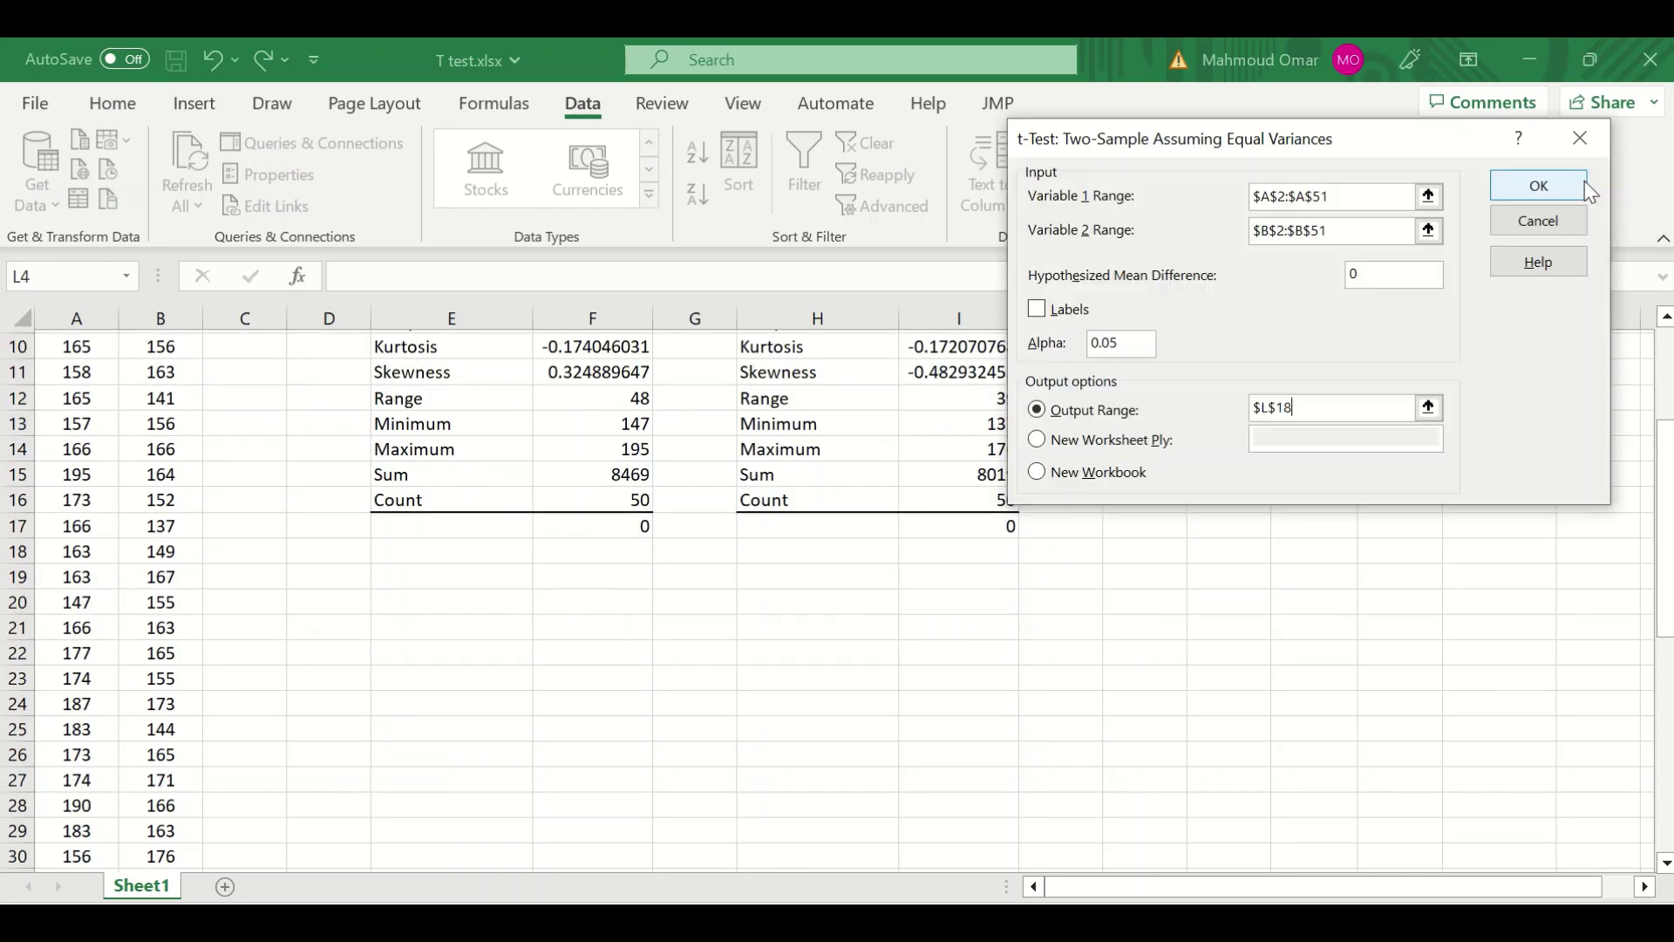
{"action": "left_click", "coordinate": [1517, 186]}
{"action": "scroll", "coordinate": [1436, 466], "scroll_direction": "down", "scroll_amount": 4}
{"action": "scroll", "coordinate": [1421, 457], "scroll_direction": "up", "scroll_amount": 4}
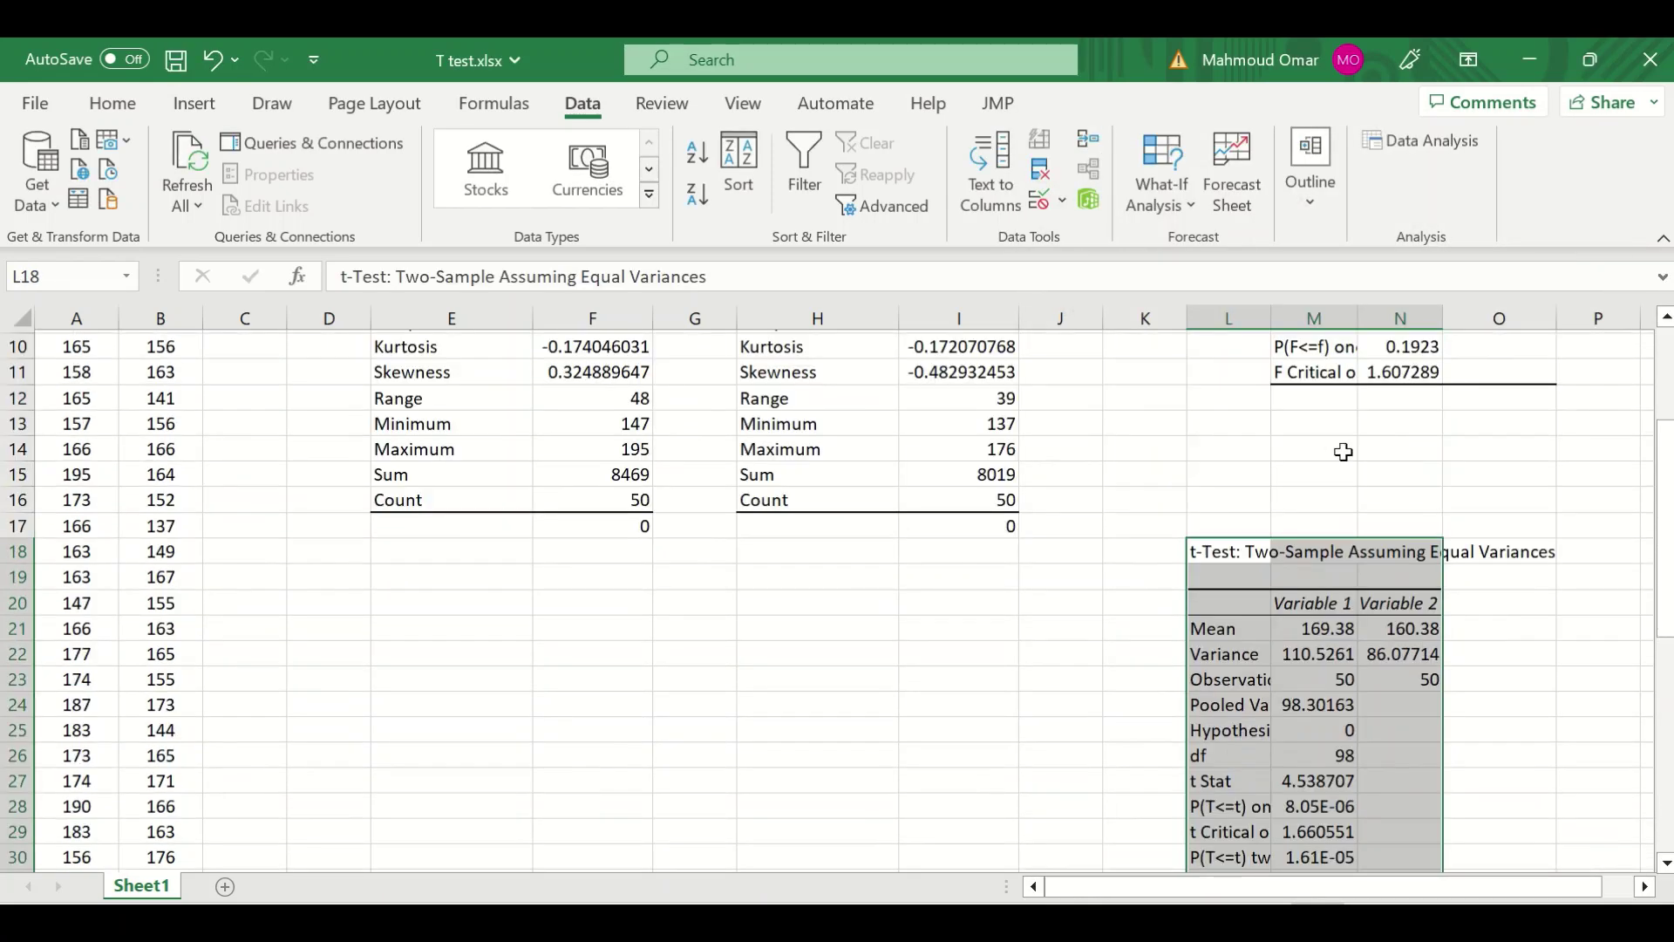
AutoFit columns L, M and N so the t-test labels and full-precision values show
{"action": "double_click", "coordinate": [1273, 319]}
{"action": "scroll", "coordinate": [1399, 580], "scroll_direction": "down", "scroll_amount": 2}
{"action": "left_click_drag", "start_coordinate": [1281, 887], "coordinate": [1344, 887]}
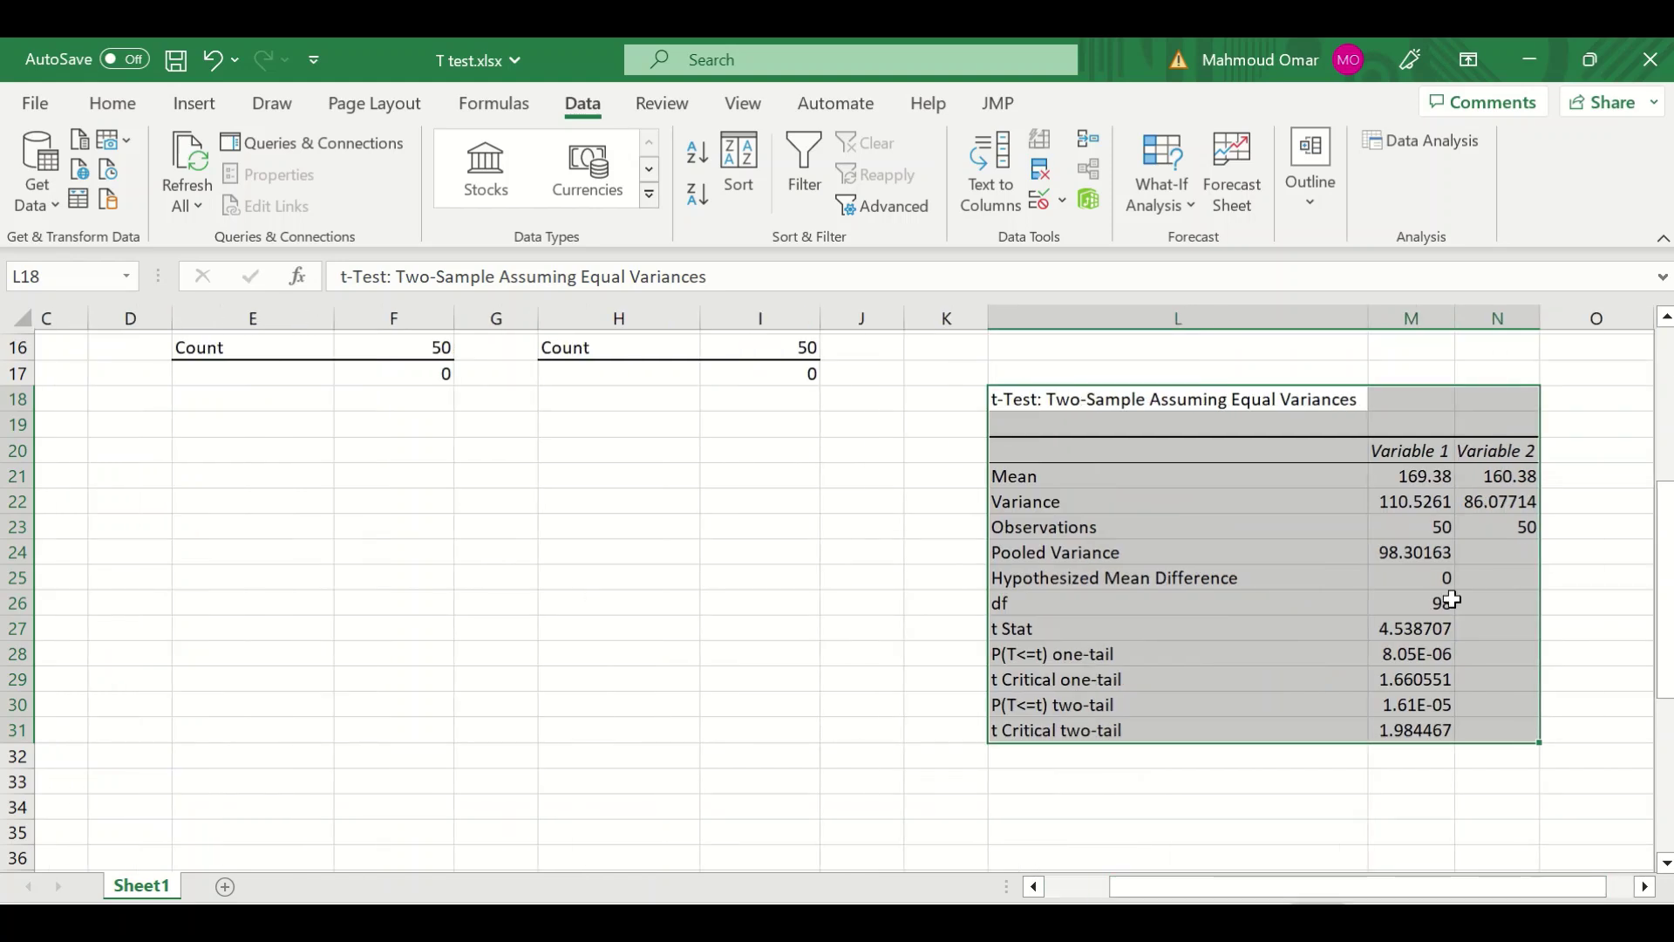
{"action": "double_click", "coordinate": [1454, 319]}
{"action": "left_click_drag", "start_coordinate": [1361, 893], "coordinate": [1415, 887]}
{"action": "left_click", "coordinate": [1539, 318]}
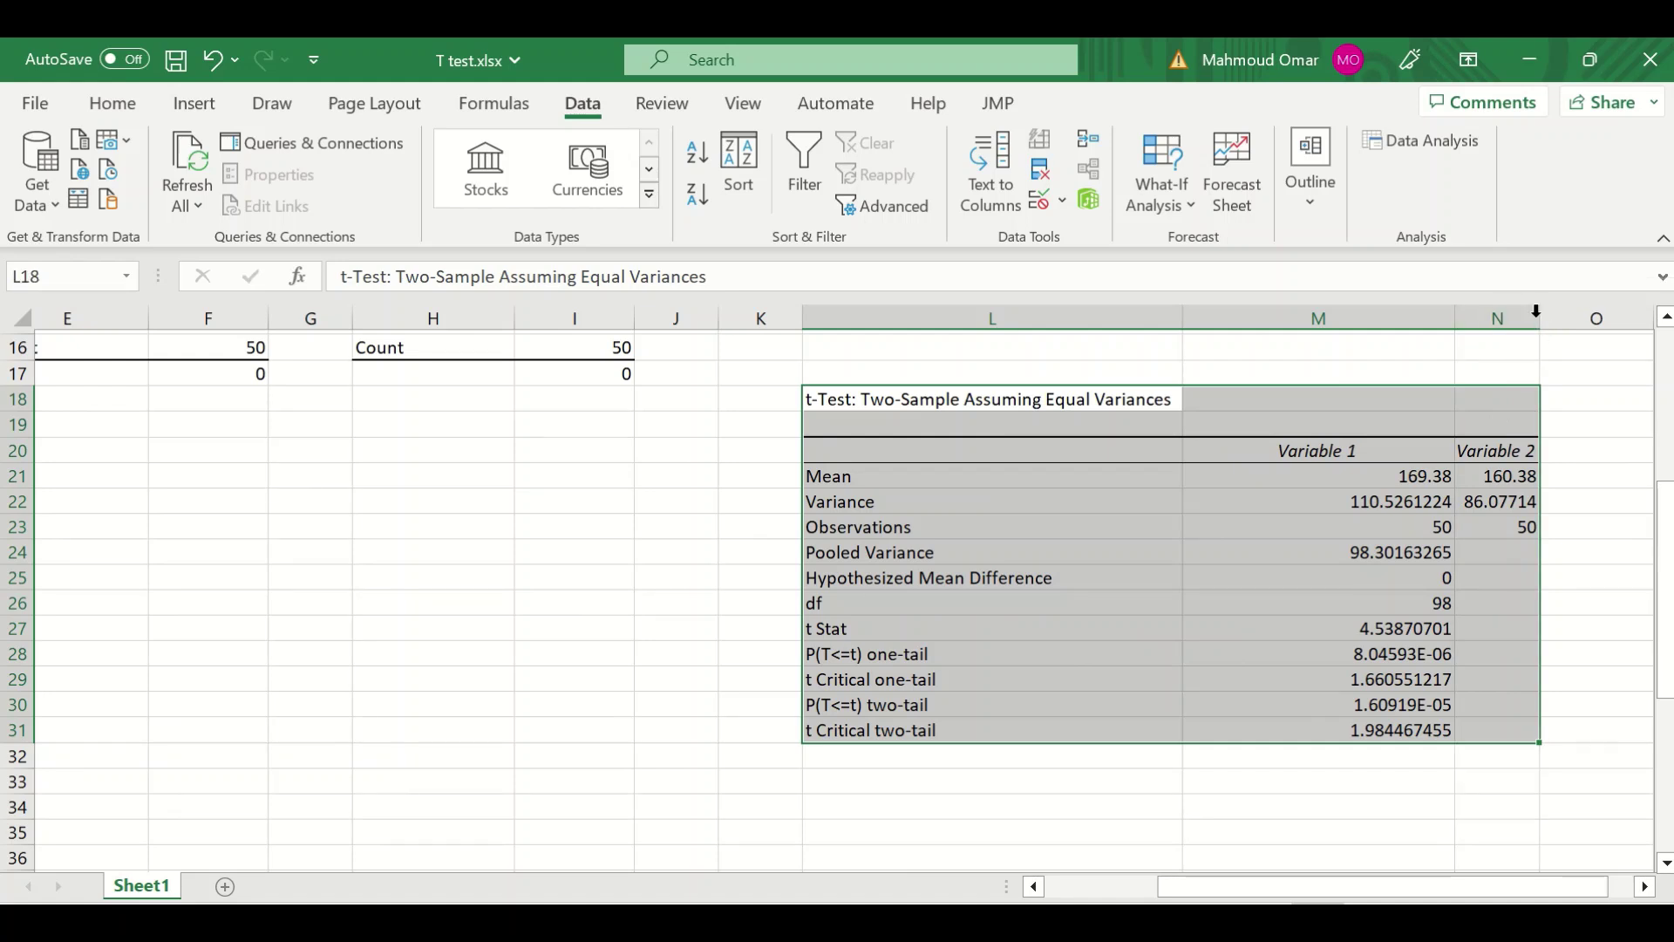
{"action": "scroll", "coordinate": [1536, 318], "scroll_direction": "up", "scroll_amount": 1}
{"action": "double_click", "coordinate": [1536, 319]}
{"action": "left_click", "coordinate": [1285, 789]}
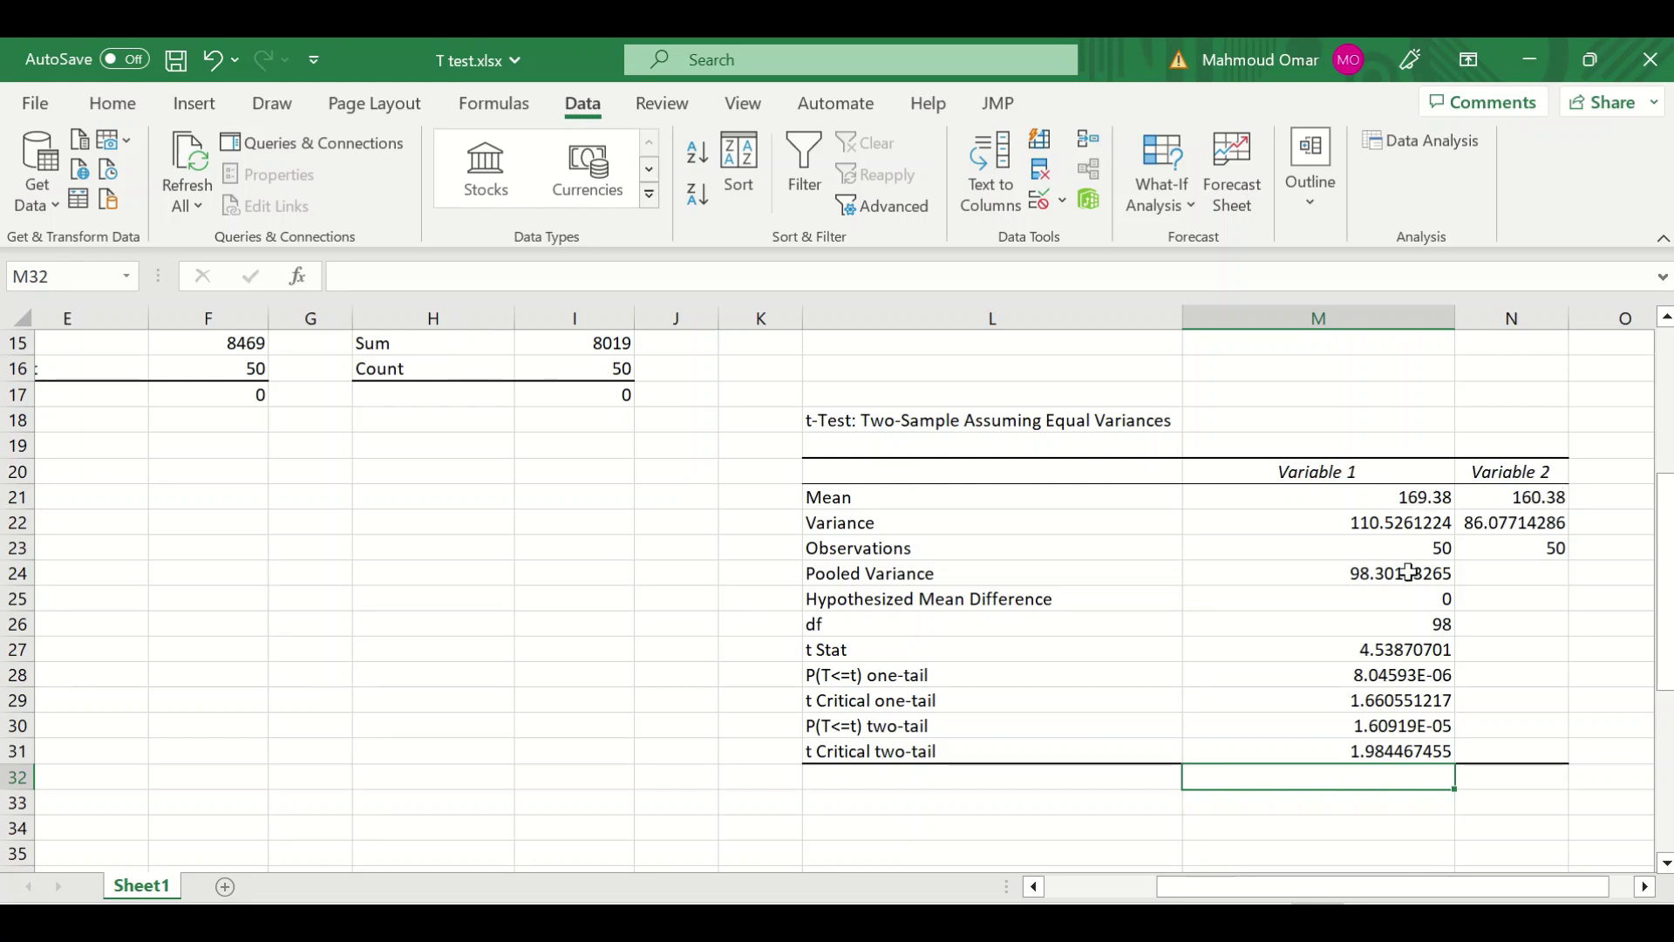
Inspect the full two-tail p-value 1.60919E-05 in cell M30
{"action": "scroll", "coordinate": [1365, 621], "scroll_direction": "down", "scroll_amount": 1}
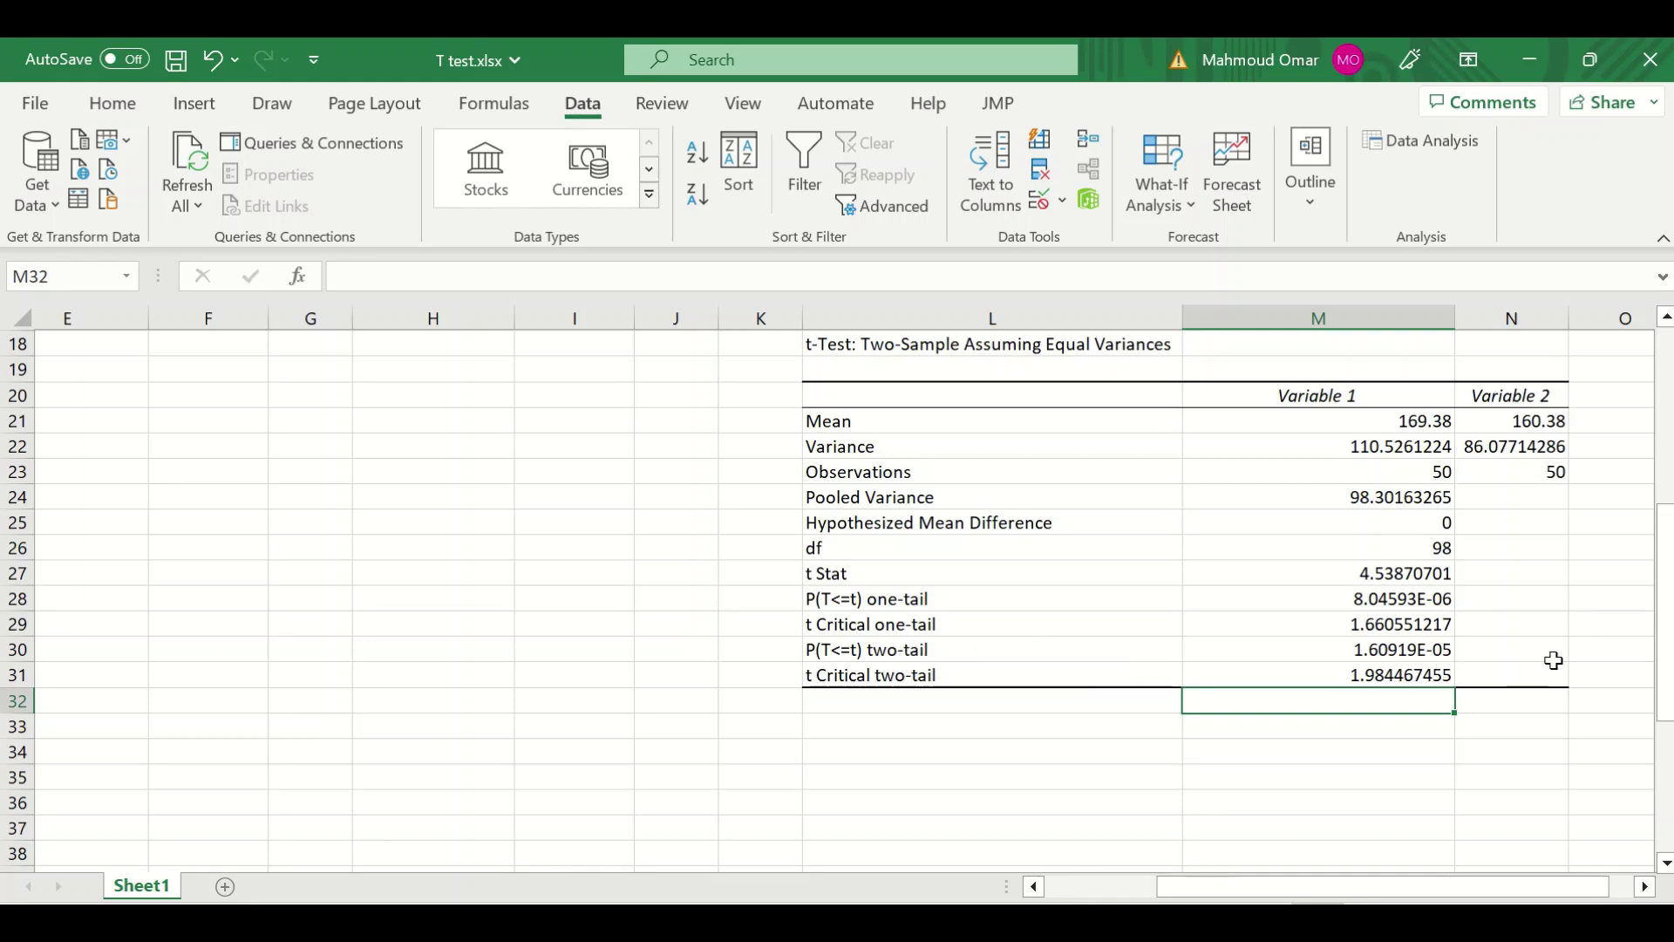
{"action": "left_click", "coordinate": [1391, 649]}
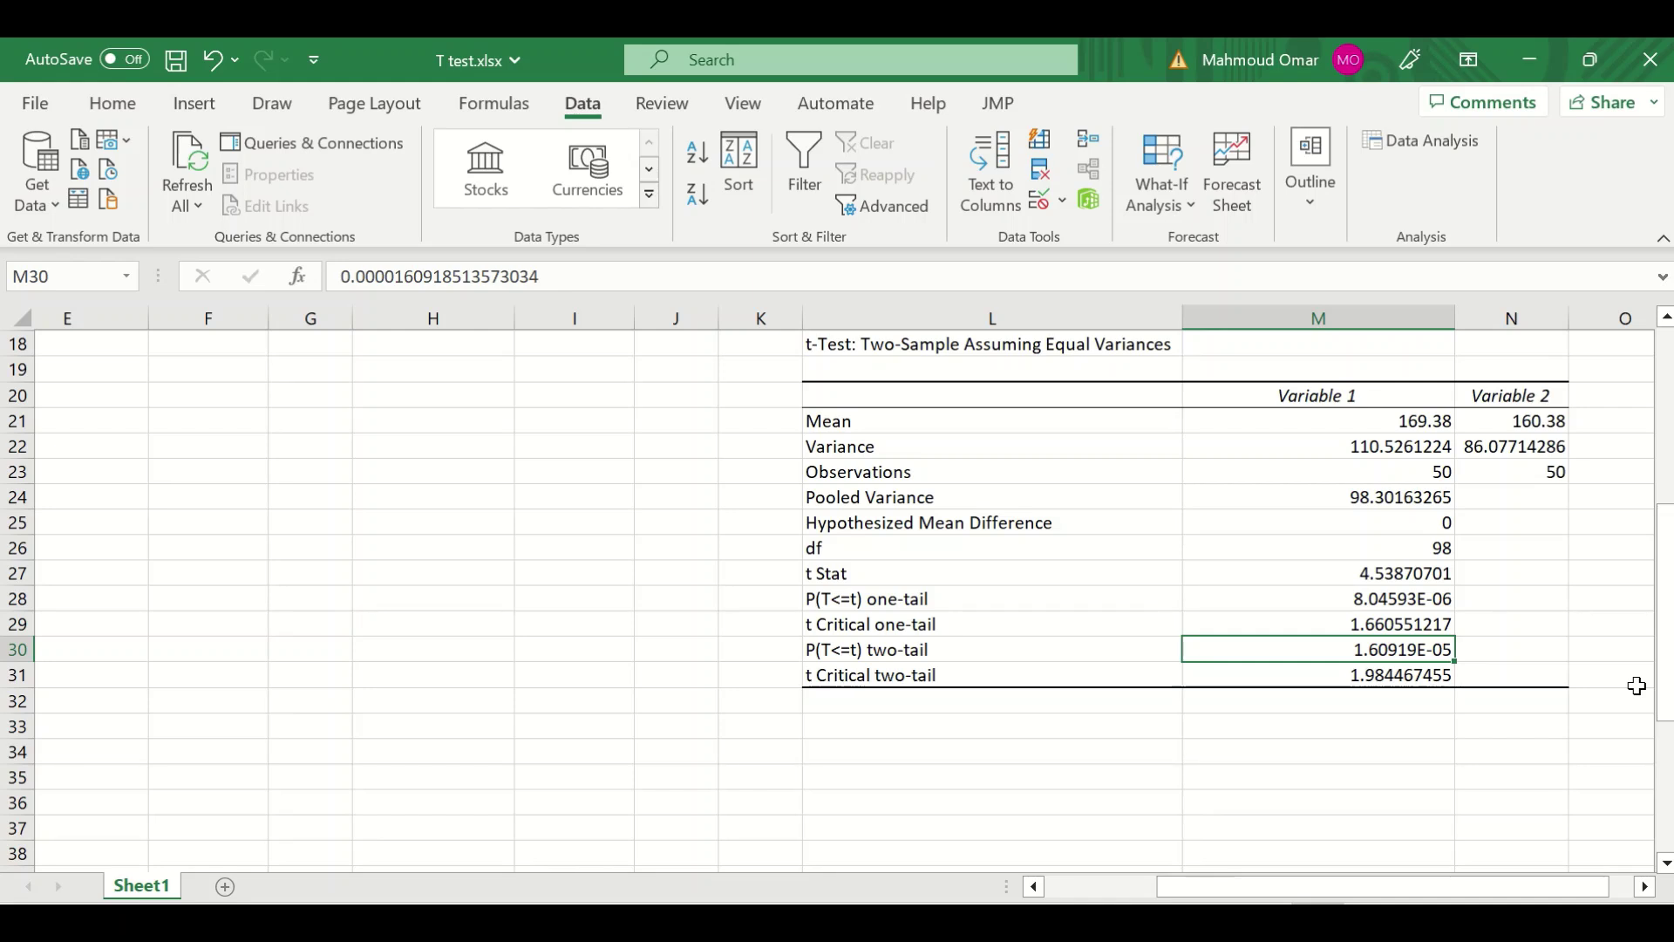
{"action": "scroll", "coordinate": [1637, 686], "scroll_direction": "up", "scroll_amount": 1}
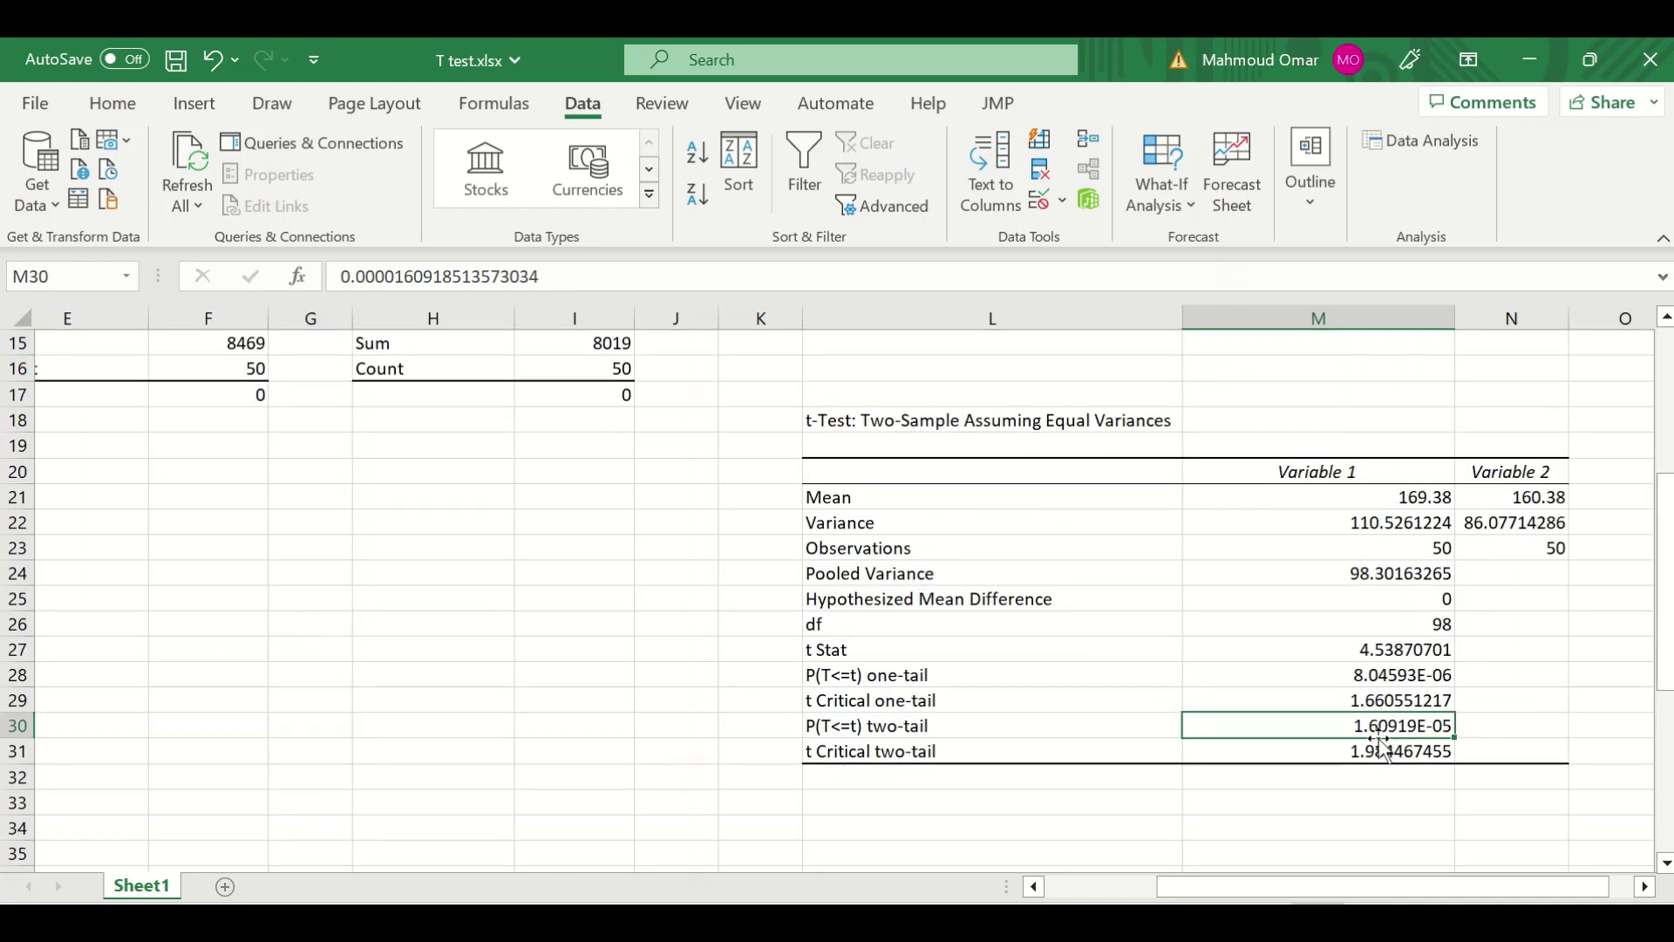